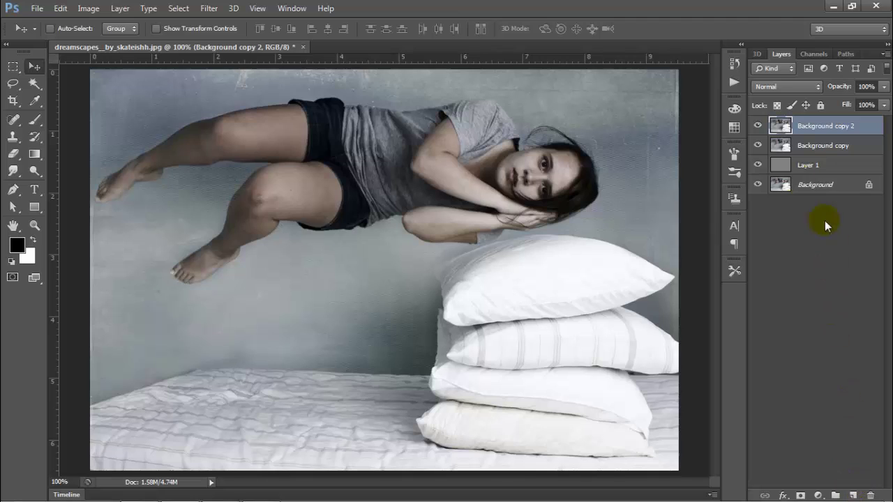
Step: Hide the Background copy layer and start a Pen path along the underside of the woman's upper foot to its heel
left_click(758, 146)
left_click(13, 190)
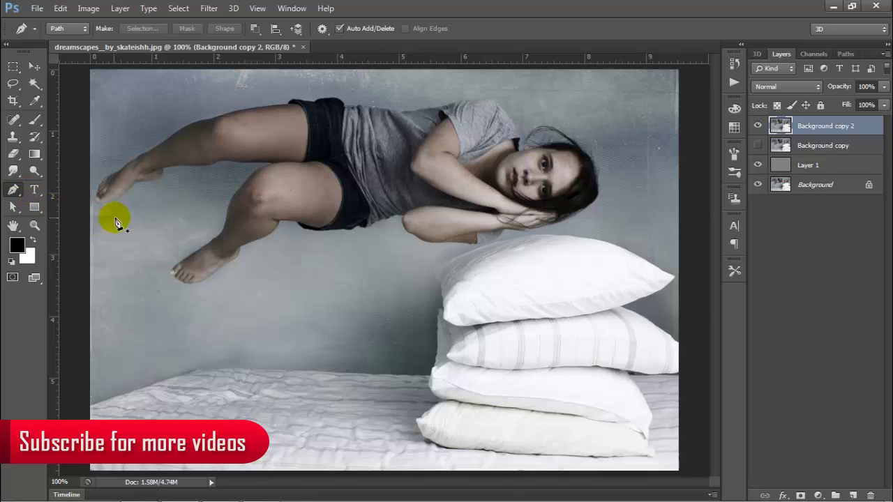
scroll(103, 208, "up", 10)
scroll(101, 211, "up", 2)
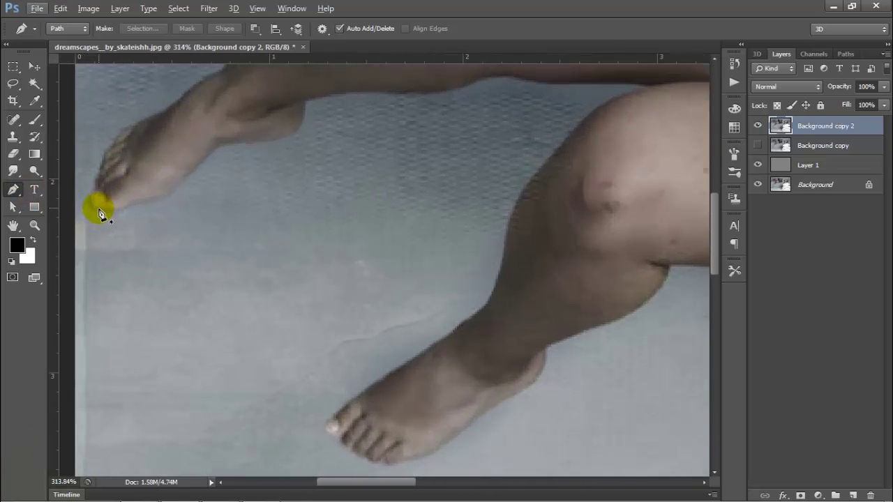
left_click(73, 182)
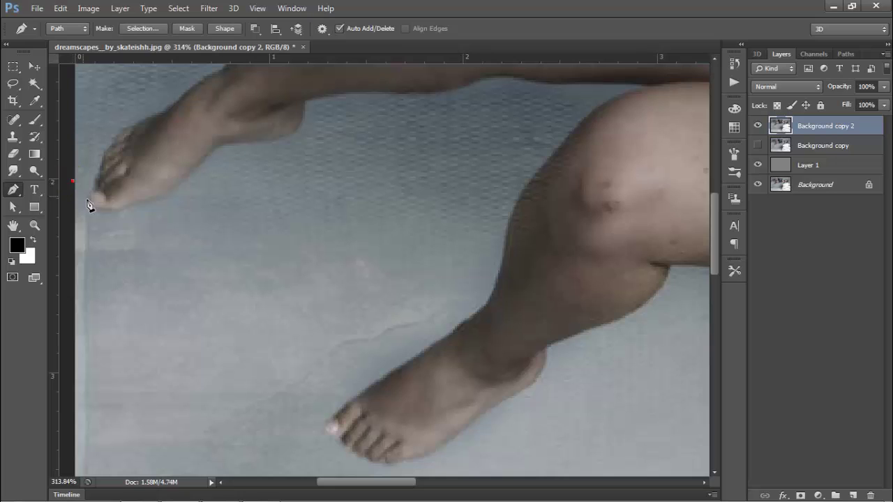
left_click_drag(102, 211, 138, 209)
left_click(186, 180)
left_click_drag(207, 152, 226, 143)
left_click_drag(357, 131, 200, 314)
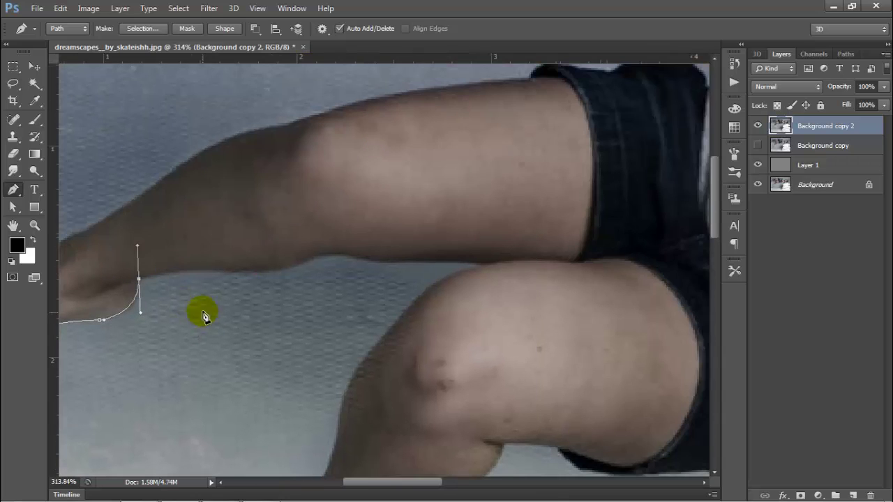
Step: Continue the path along the lower edge of the upper leg to where it meets the bent knee
left_click(139, 279, "alt")
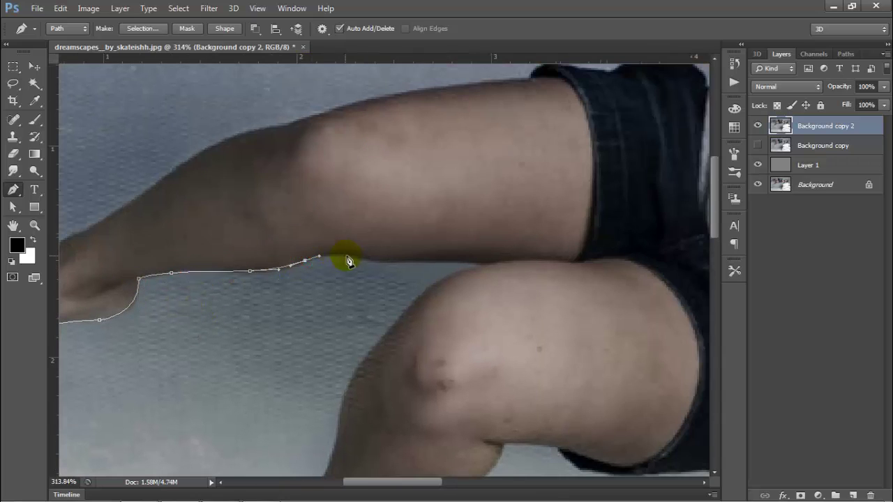
left_click(463, 263)
left_click(486, 265)
left_click_drag(478, 301, 518, 218)
left_click(441, 236)
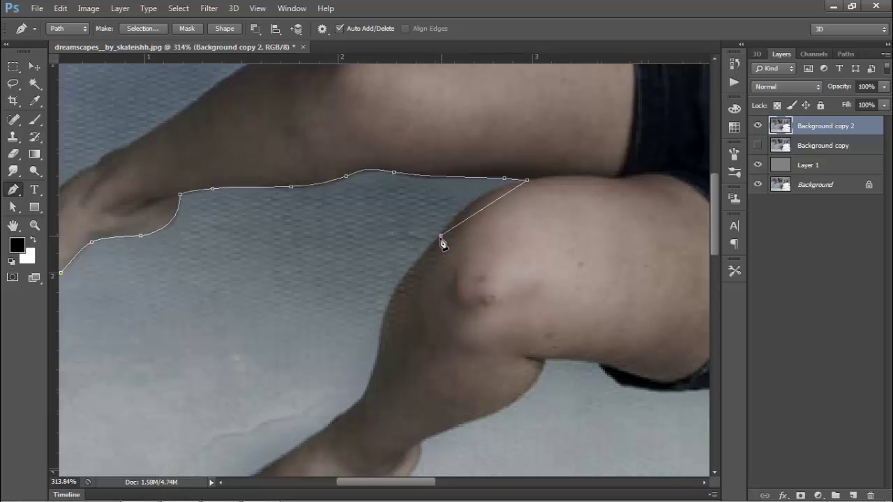
Step: Trace the path from the bent knee down the shin and instep to the big toe of the lower foot
left_click_drag(386, 324, 379, 353)
left_click_drag(413, 342, 503, 183)
left_click_drag(453, 240, 444, 248)
left_click(375, 302)
left_click(313, 340)
left_click(292, 358)
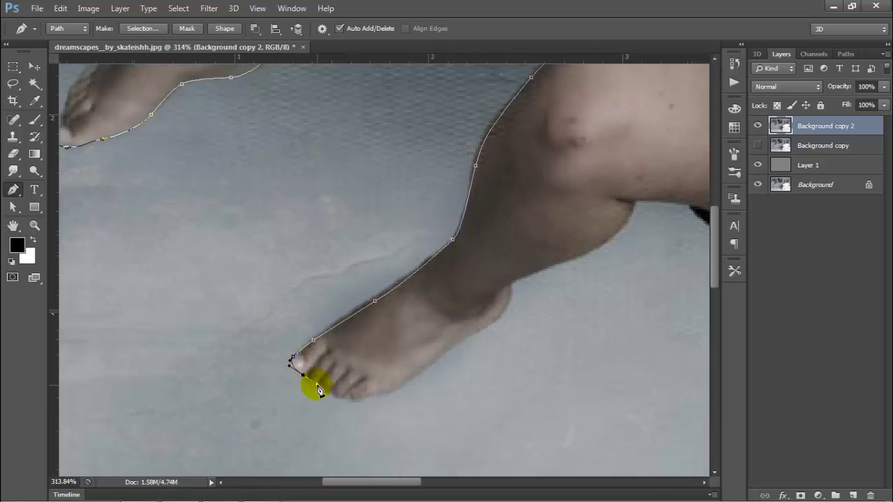
Step: Continue the path around the sole, heel and calf, then along the underside of the thigh and shorts
left_click_drag(362, 398, 481, 331)
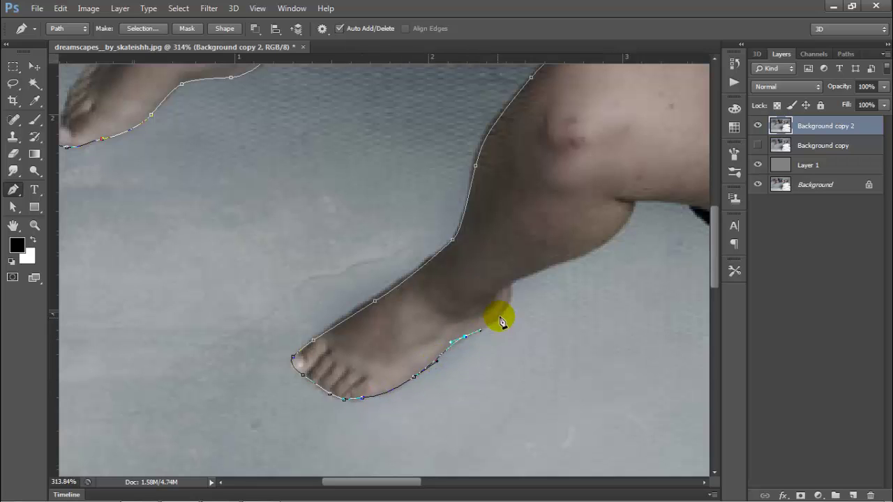
left_click_drag(508, 283, 255, 341)
left_click(509, 284, "alt")
left_click_drag(339, 302, 350, 298)
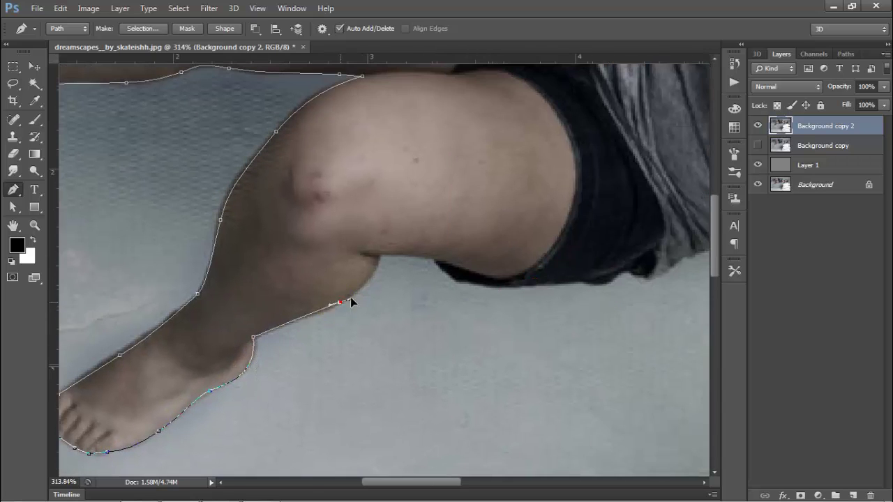
left_click(378, 258, "alt")
left_click(487, 293)
left_click_drag(588, 286, 297, 281)
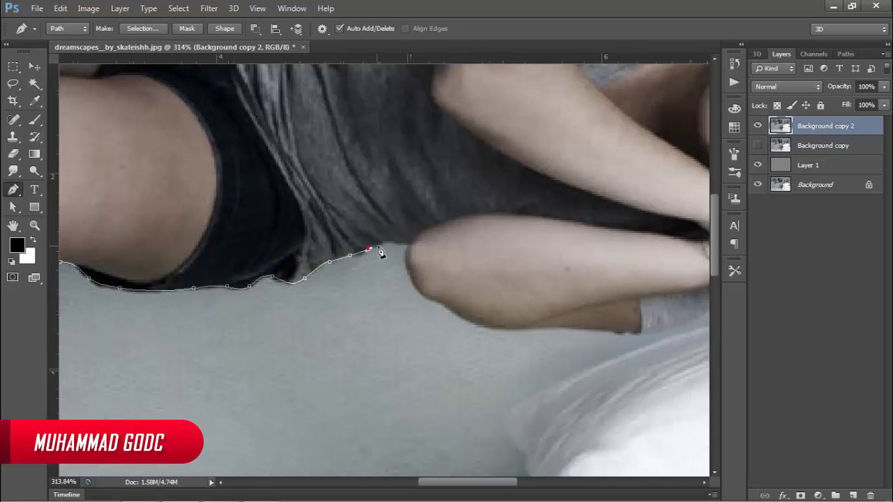
Step: Trace the path from the shirt around the elbow and under the forearm and sleeve to the hands
left_click(412, 247)
left_click(469, 325)
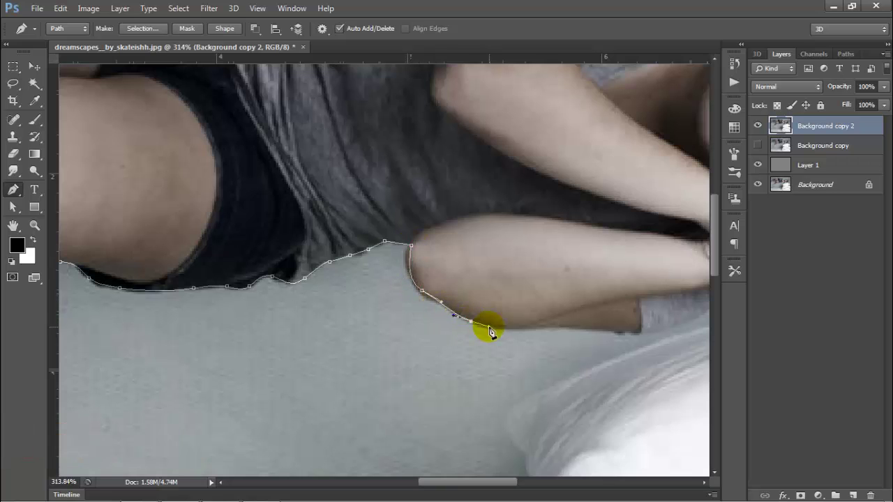
left_click_drag(559, 331, 259, 272)
left_click(258, 270)
left_click_drag(365, 270, 408, 256)
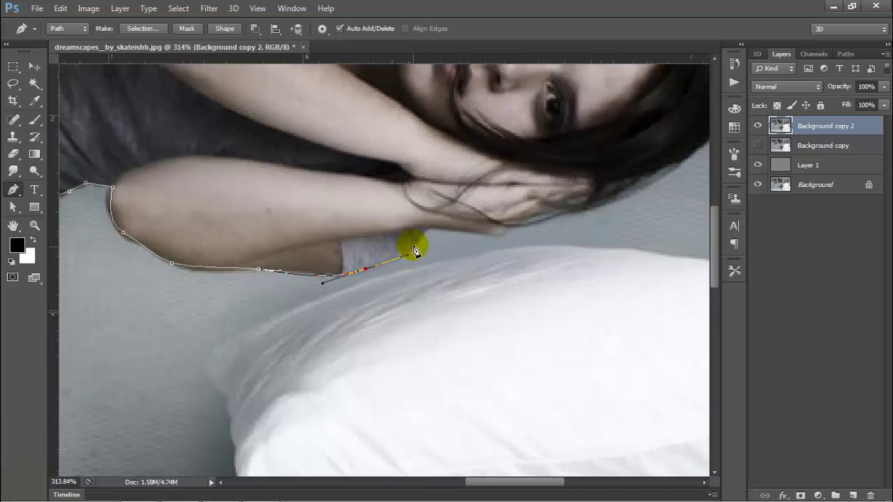
left_click(429, 229)
left_click_drag(485, 231, 298, 259)
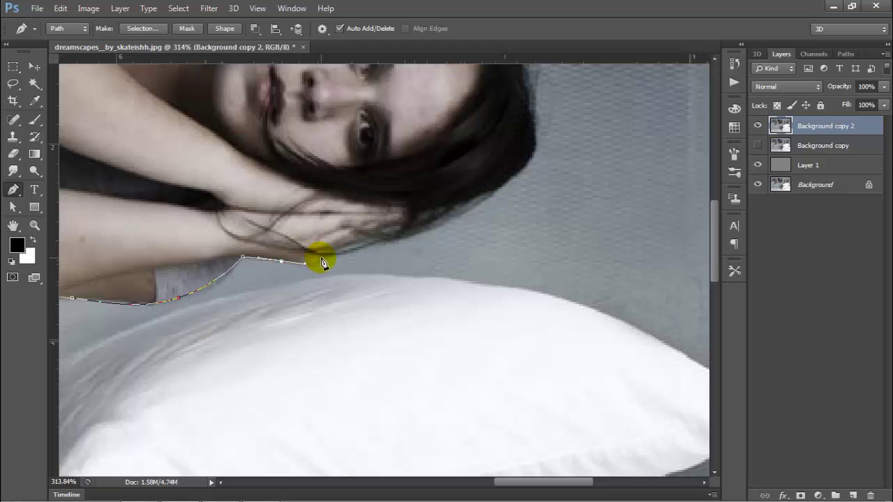
Step: Continue the path beneath the hands and along the lower edge of the woman's hair
left_click(320, 256)
left_click(370, 243)
left_click(435, 219)
left_click(484, 195)
left_click(511, 180)
Step: Extend the path around the back of the head, out past the canvas edge and across above the image
scroll(517, 213, "down", 2)
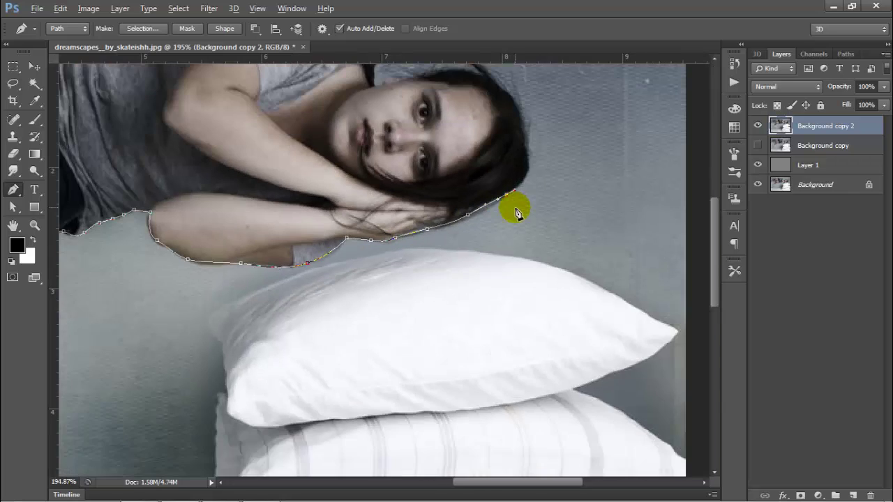
scroll(518, 214, "down", 2)
left_click_drag(534, 211, 560, 198)
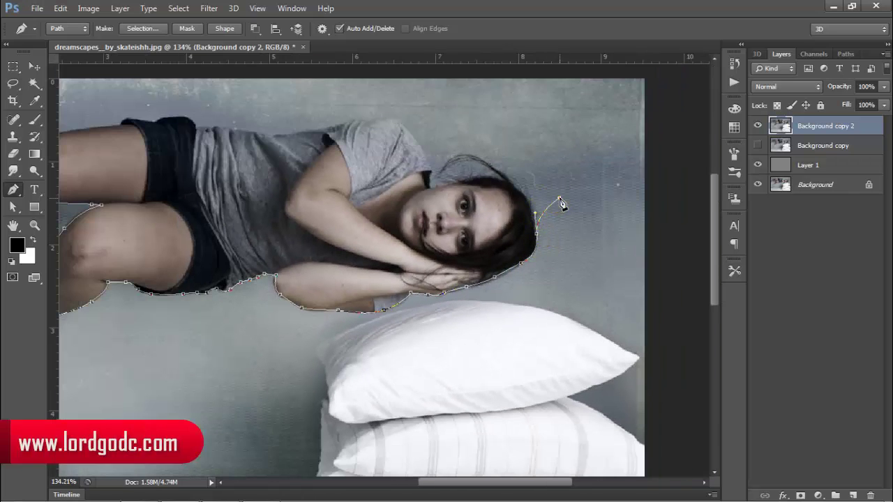
key("ctrl+z")
left_click_drag(529, 203, 595, 183)
scroll(565, 215, "down", 3)
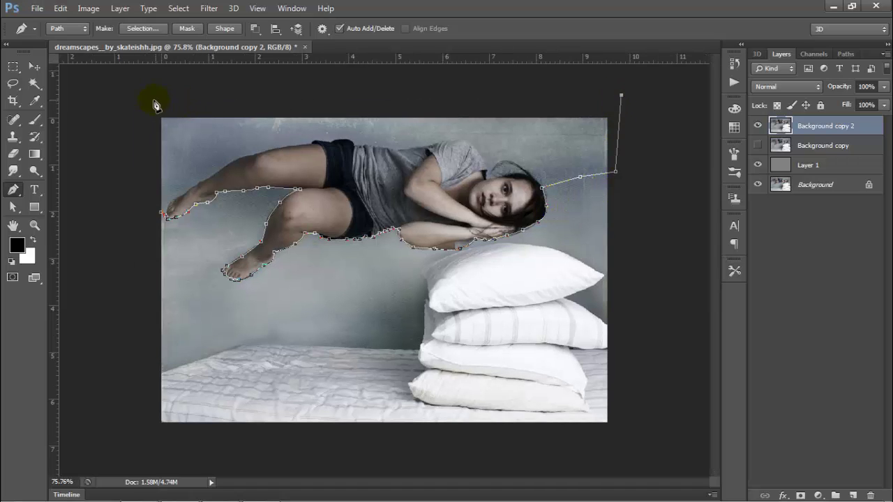
left_click(152, 100)
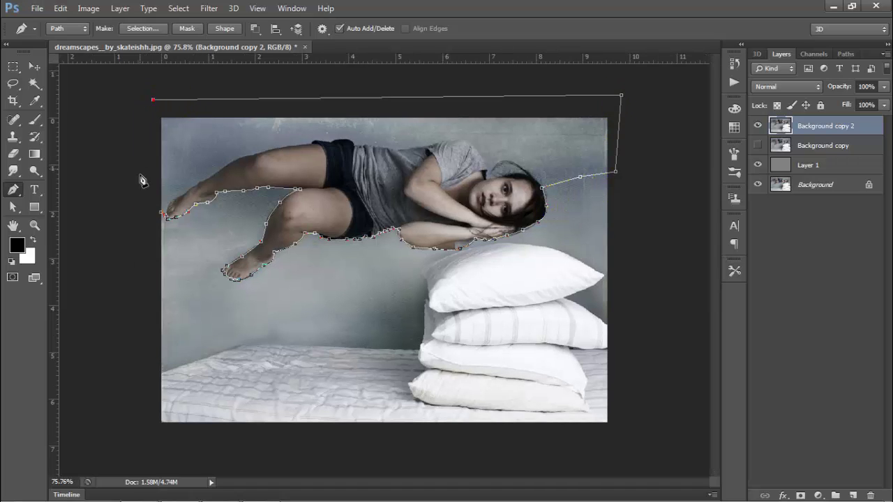
Step: Turn the path into a new selection with a 0.5-pixel feather and add it as a layer mask on Background copy 2
right_click(244, 171)
left_click(270, 225)
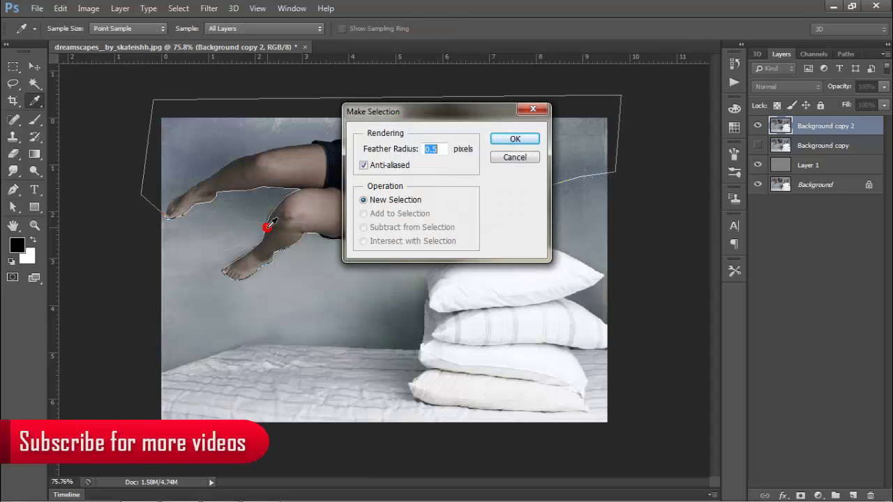
left_click(515, 139)
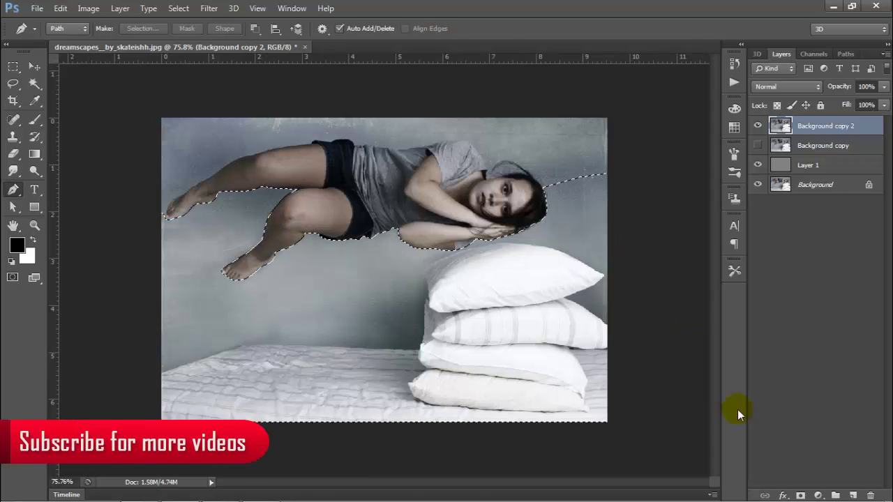
left_click(800, 495)
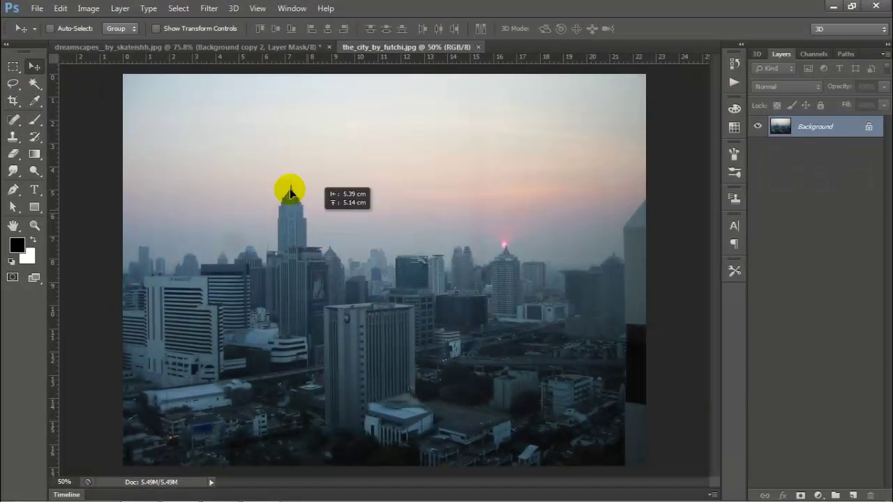
Step: Bring the image from the_city_by_futchi.jpg into the dreamscapes document and place its layer below Background copy
left_click_drag(284, 189, 403, 289)
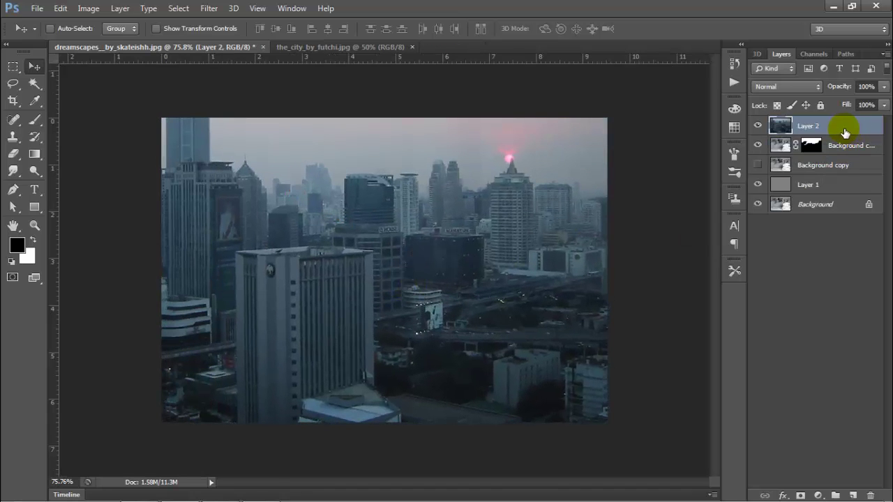
left_click_drag(823, 125, 828, 176)
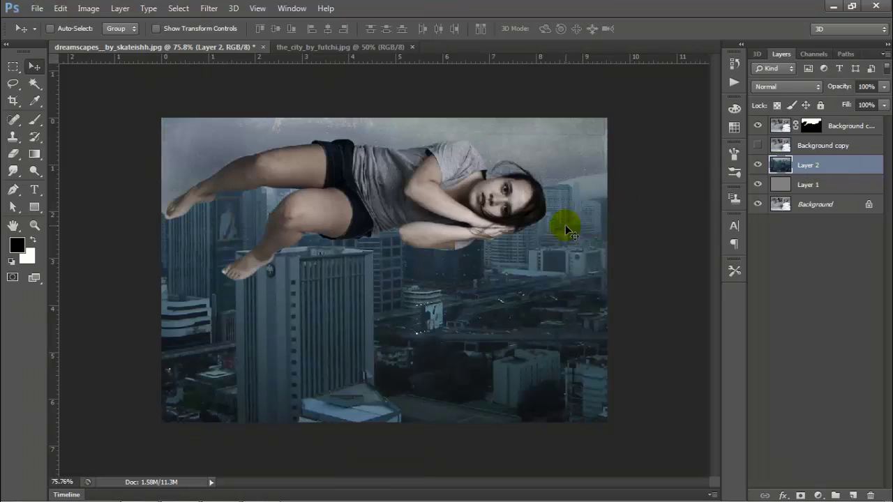
Step: Free-transform the city layer to about 60.94% width and 49.75% height, positioning it across the canvas behind the woman
key("ctrl+t")
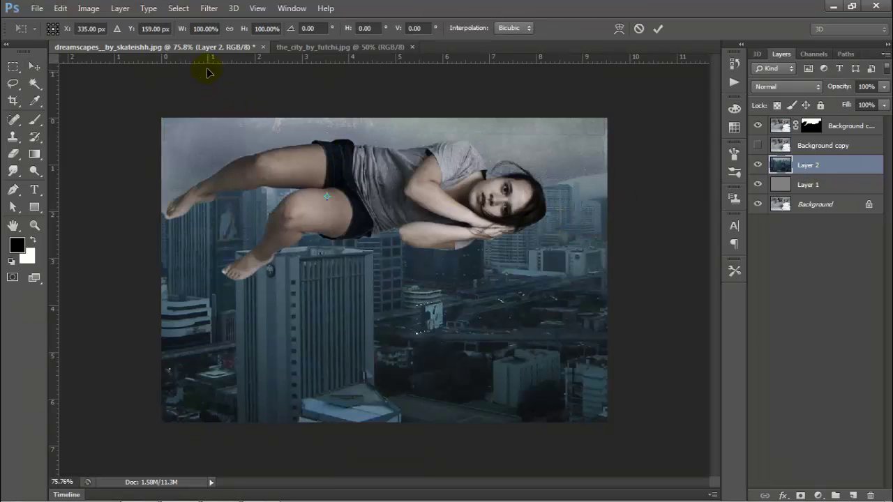
left_click_drag(180, 30, 149, 28)
left_click_drag(311, 153, 328, 253)
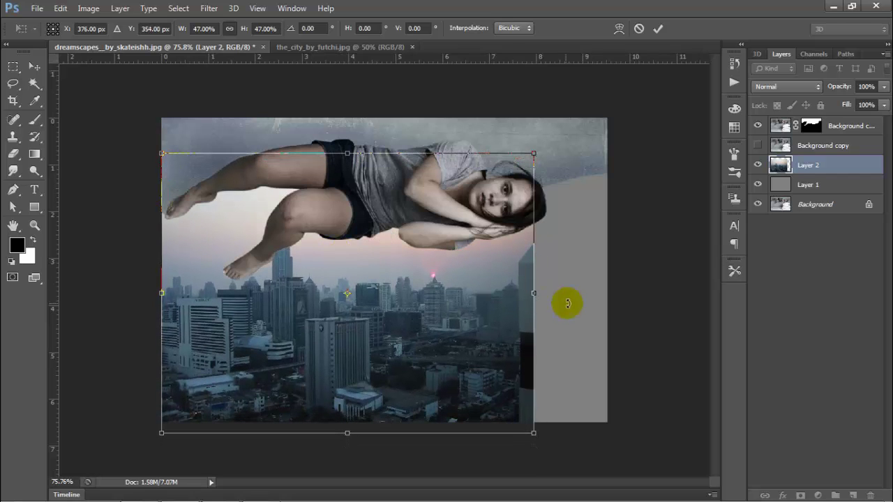
left_click_drag(535, 293, 621, 293)
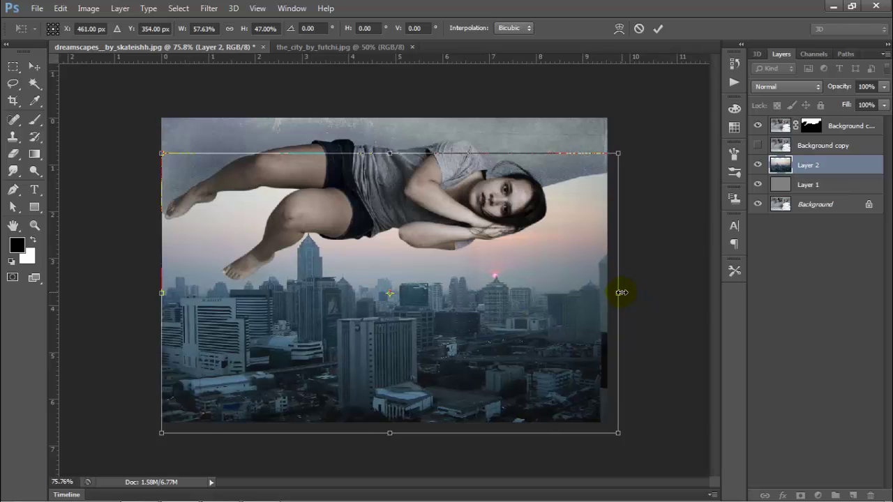
left_click_drag(622, 159, 642, 129)
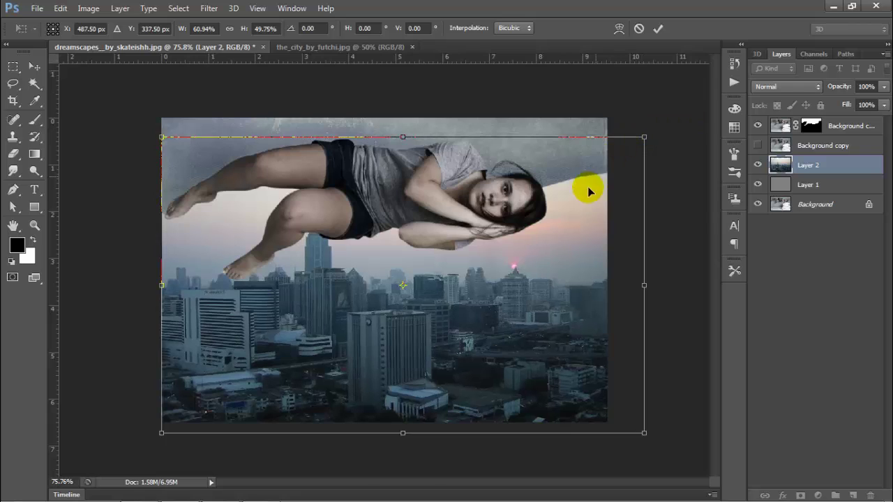
left_click_drag(578, 202, 571, 198)
key("Return")
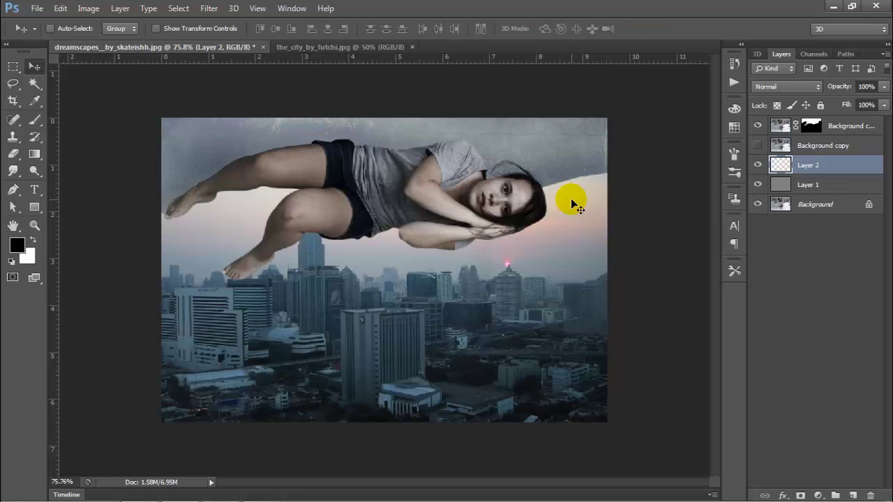
Step: Show the Background copy layer and add a layer mask to it
left_click(758, 146)
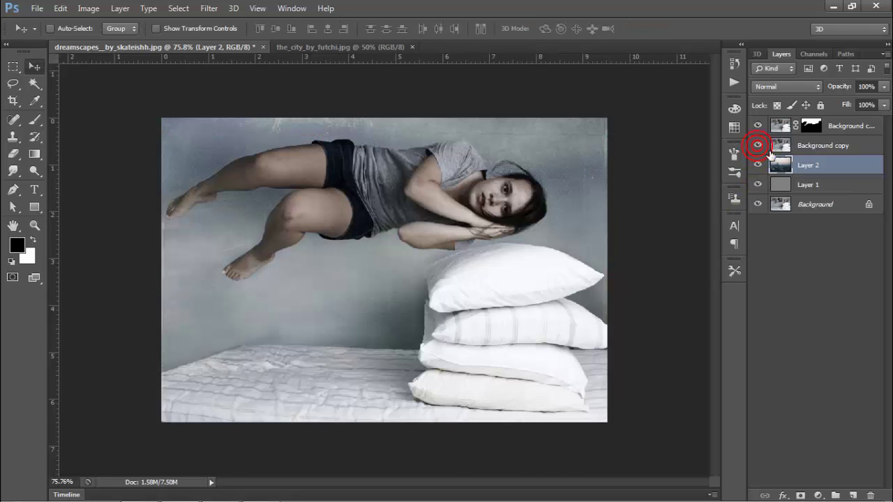
left_click(804, 150)
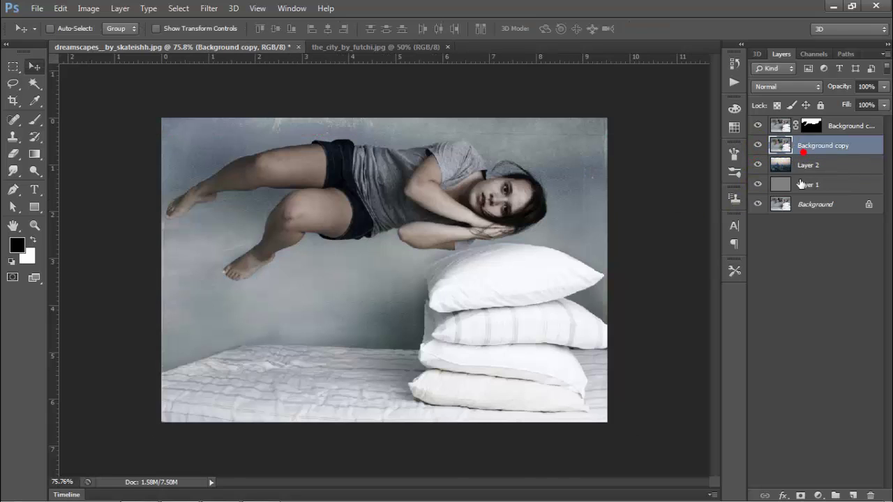
left_click(799, 495)
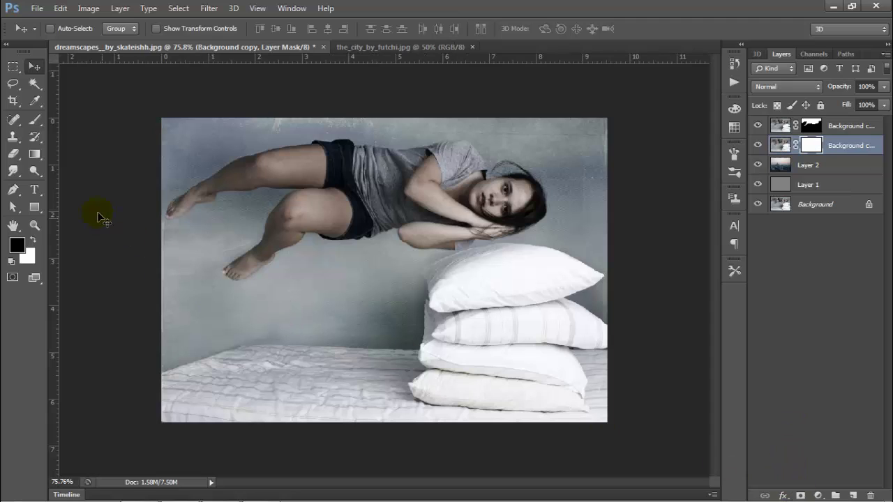
Step: Apply several upward black-to-transparent linear gradients on the Background copy mask to fade out the bed and pillows over the city
left_click(35, 155)
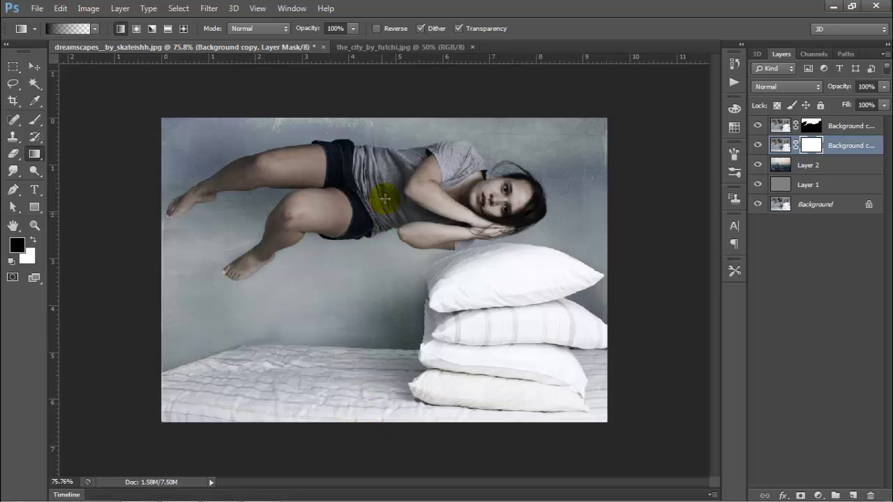
left_click_drag(385, 439, 384, 196)
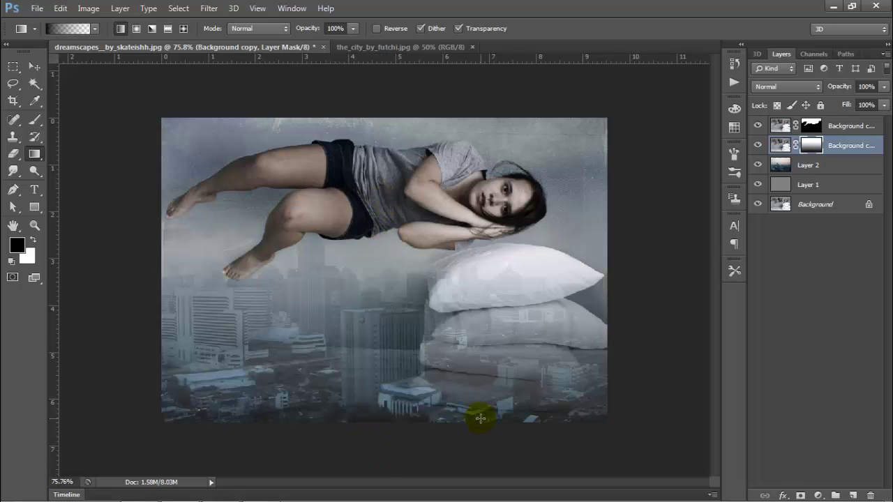
left_click_drag(483, 292, 481, 270)
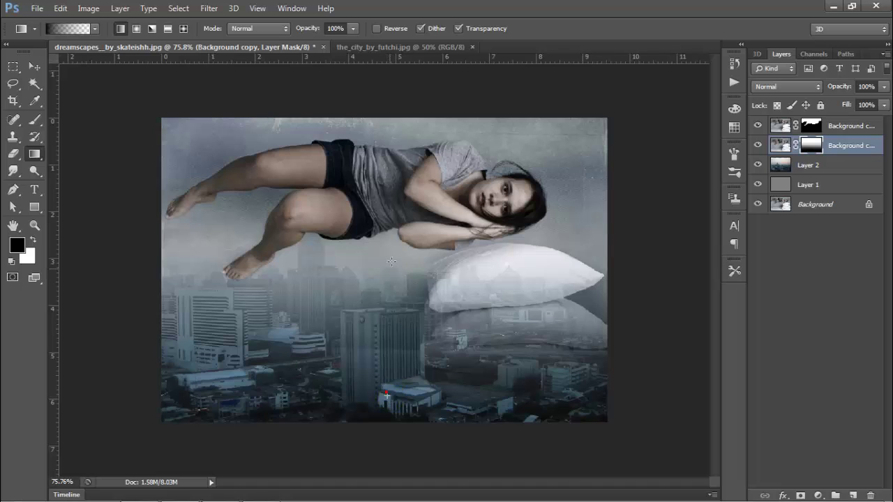
left_click_drag(394, 222, 393, 218)
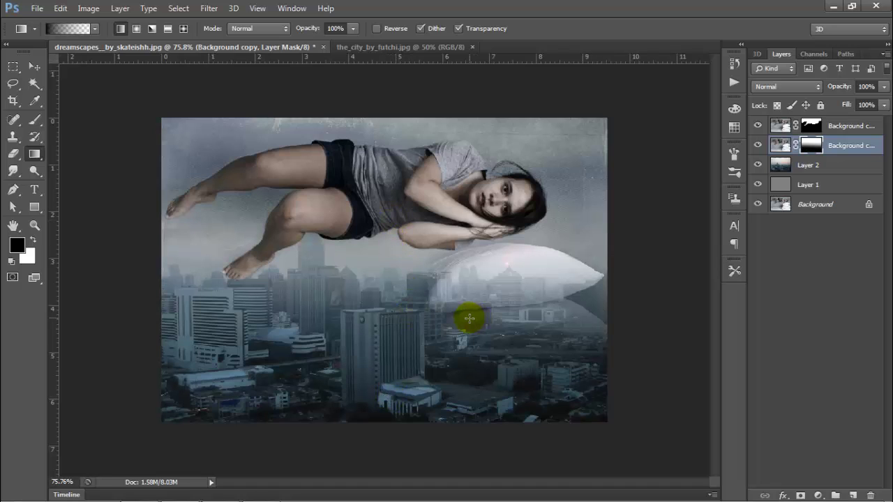
left_click_drag(379, 305, 379, 236)
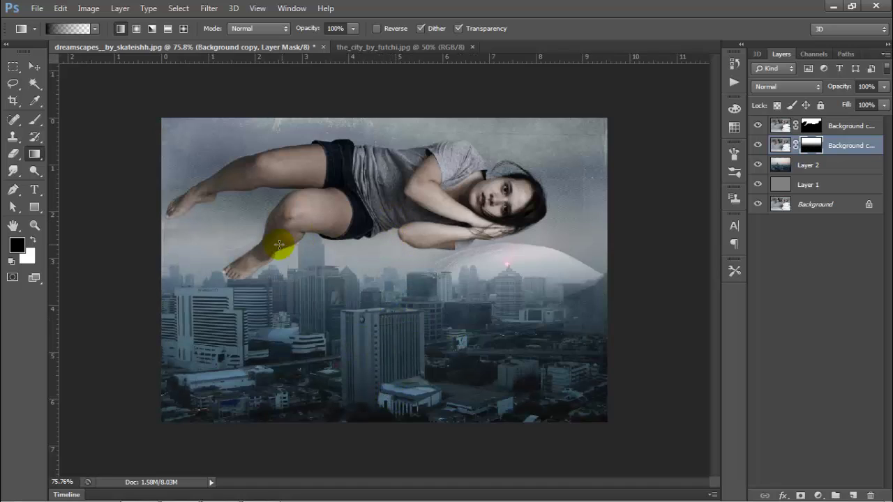
Step: Paint black on the Background copy mask with a 250 px brush at 73% opacity and 92% flow to erase the leftover pillow below the woman's head
left_click(35, 124)
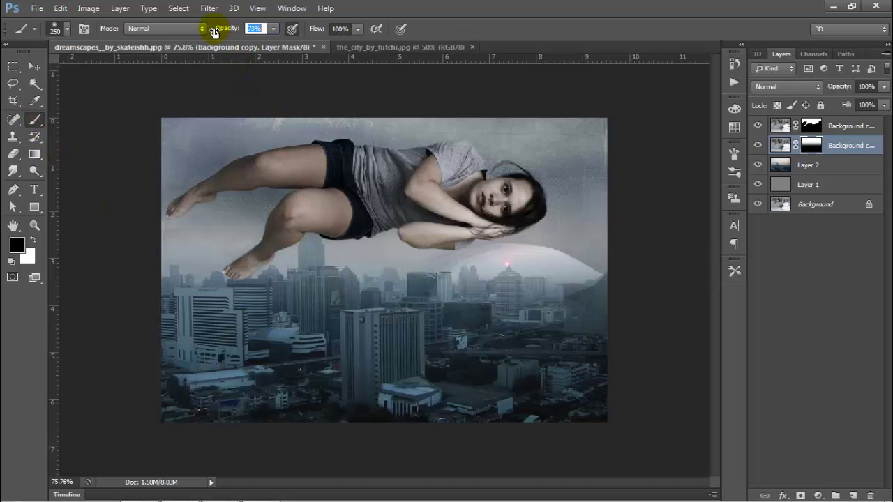
left_click_drag(215, 32, 215, 32)
left_click_drag(317, 32, 307, 33)
left_click(538, 335)
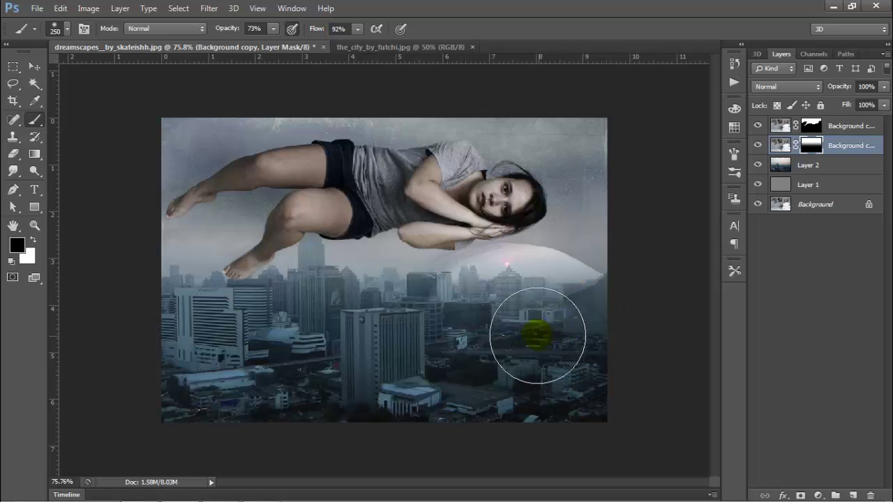
left_click(573, 297)
mouse_move(558, 291)
left_mouse_down()
mouse_move(462, 284)
mouse_move(543, 283)
mouse_move(543, 292)
mouse_move(568, 295)
mouse_move(530, 279)
mouse_move(561, 295)
mouse_move(553, 296)
mouse_move(563, 270)
left_mouse_up()
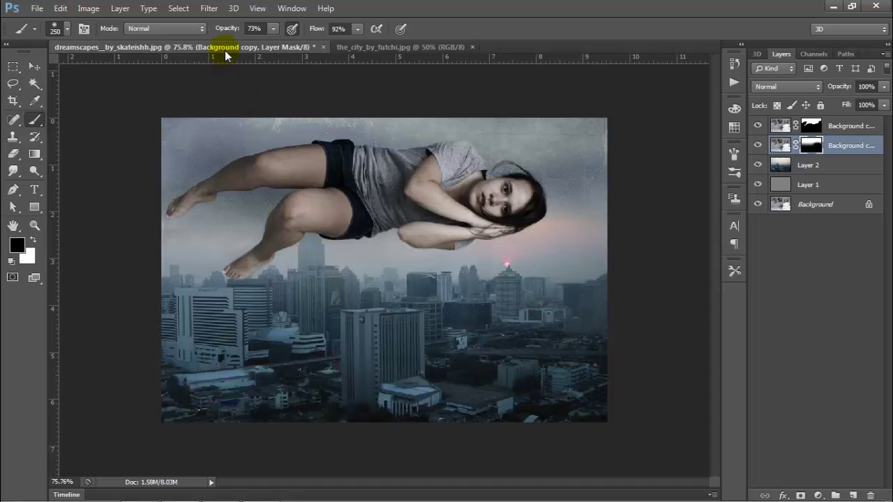
Step: Soften the Background copy mask along the canvas side edges and over the city buildings with black brush strokes at 56% opacity and 67% flow
left_click_drag(314, 30, 303, 30)
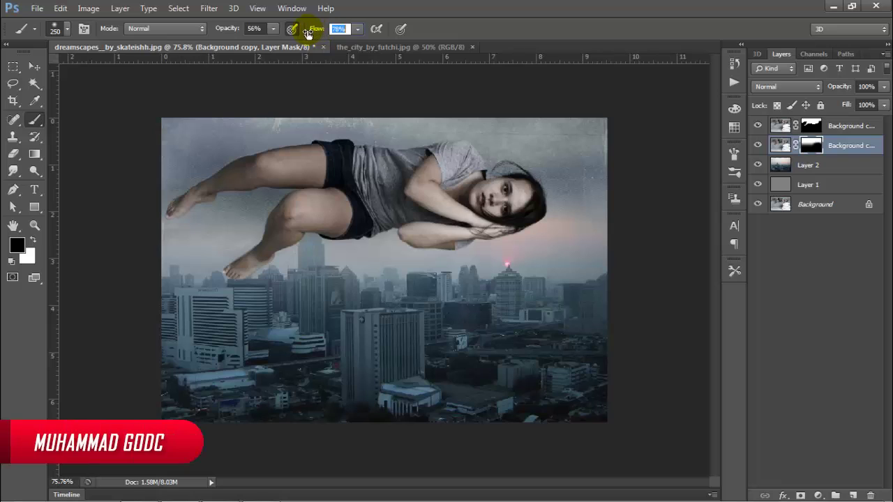
left_click(621, 236)
left_click(608, 229)
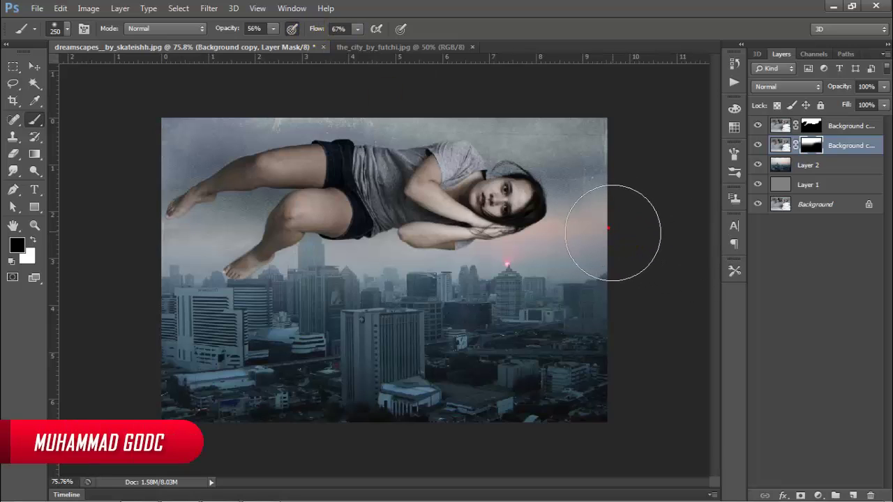
left_click(599, 242)
left_click(165, 293)
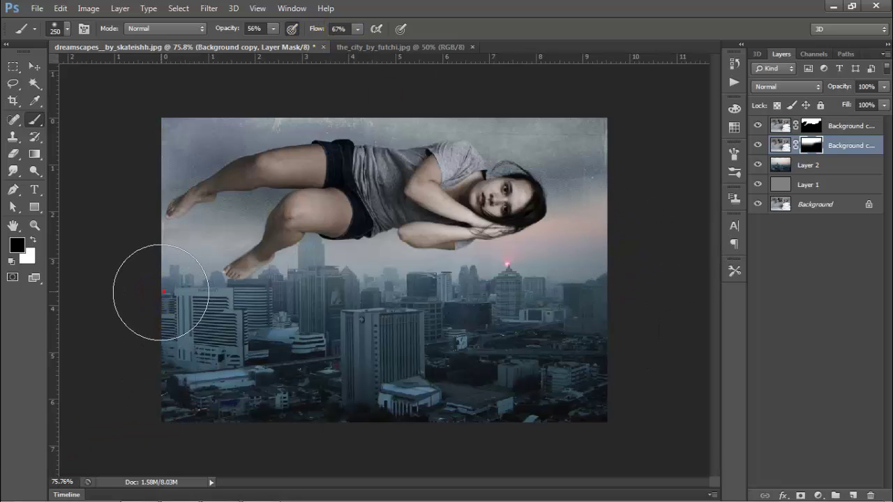
mouse_move(159, 293)
left_mouse_down()
mouse_move(158, 285)
mouse_move(134, 309)
left_mouse_up()
left_click(240, 316)
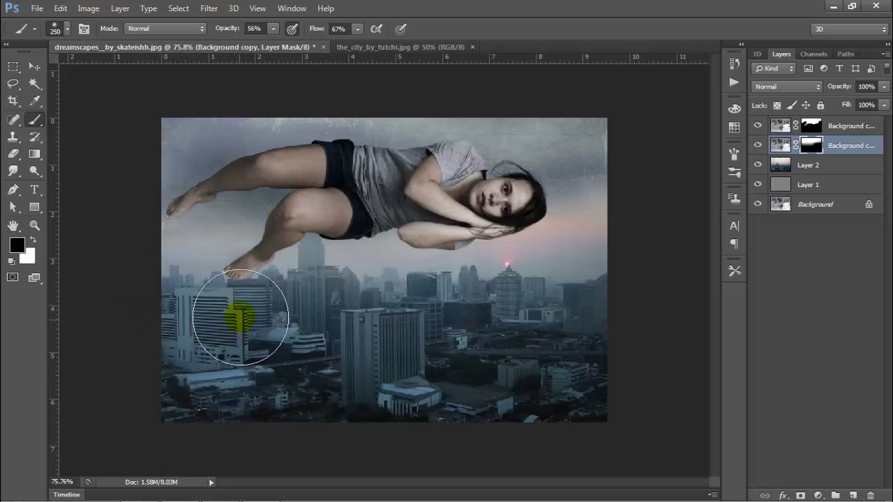
left_click(196, 333)
left_click(293, 351)
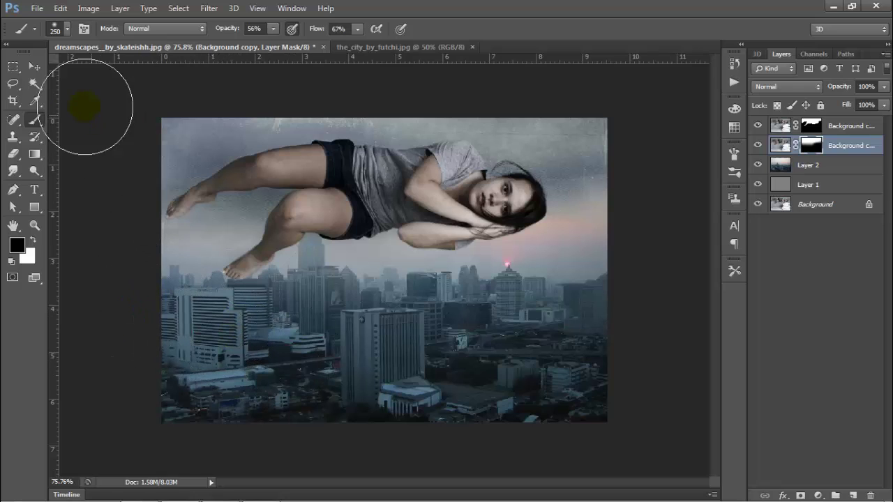
Step: Select the Background copy 2 layer and close the the_city_by_futchi.jpg document
left_click(34, 66)
left_click(83, 106)
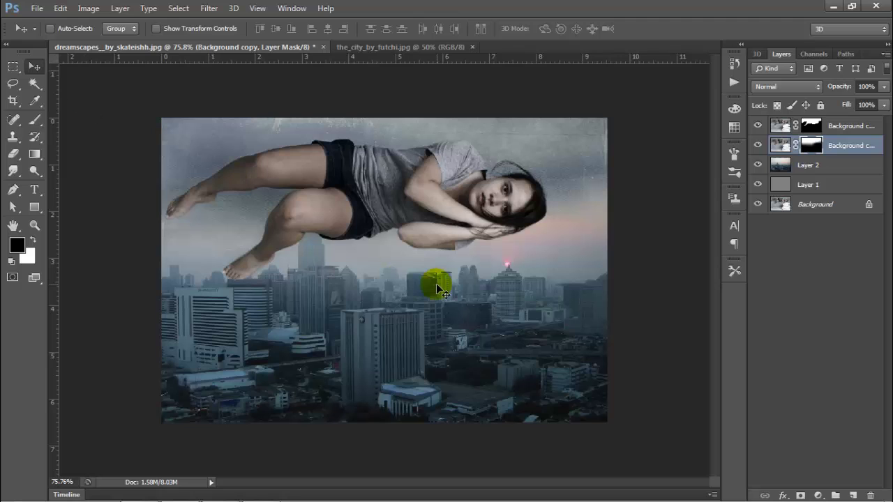
scroll(436, 283, "down", 5)
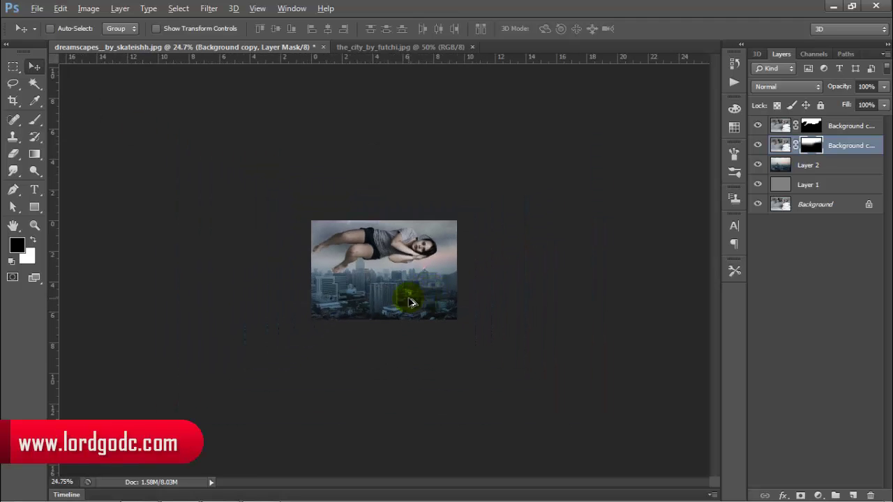
scroll(406, 298, "up", 6)
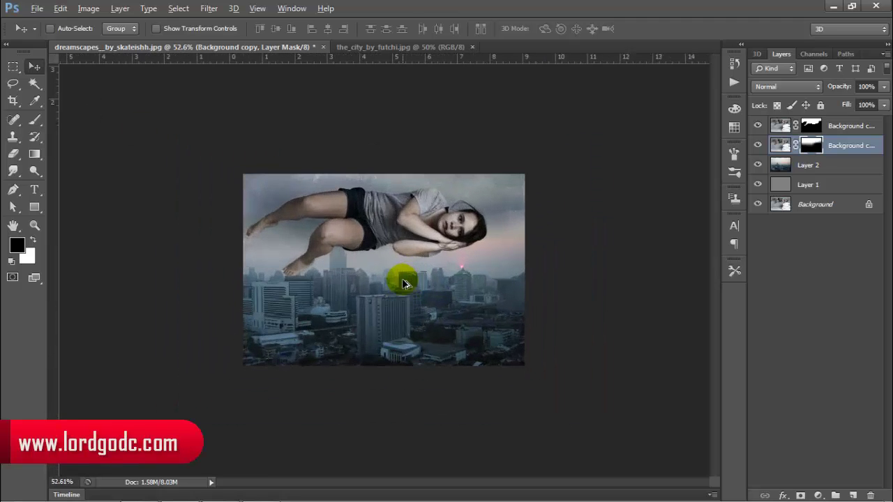
scroll(403, 282, "up", 4)
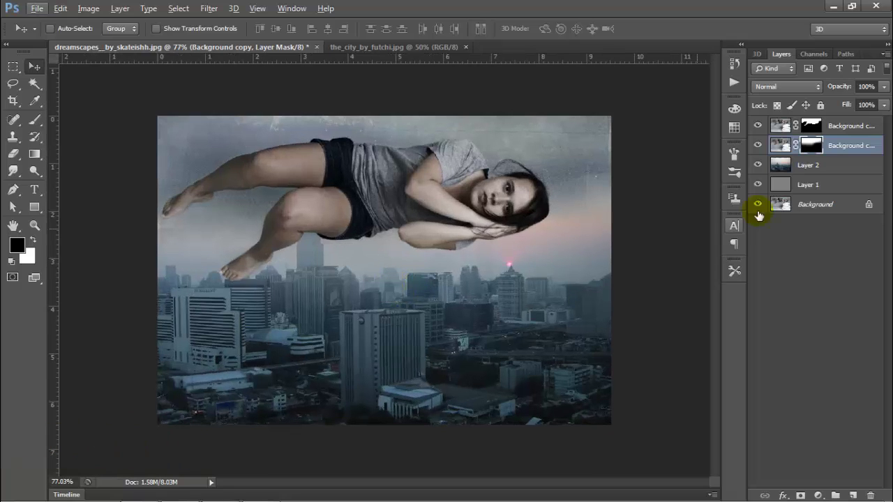
left_click(837, 126)
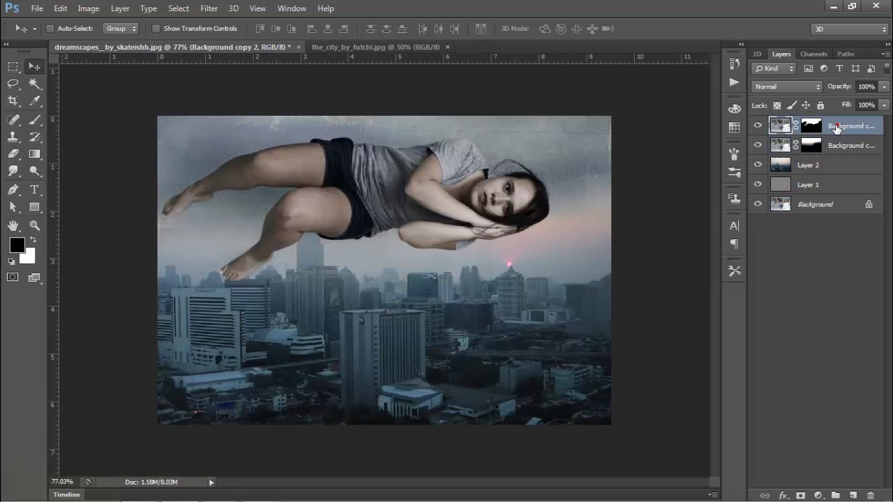
left_click(448, 47)
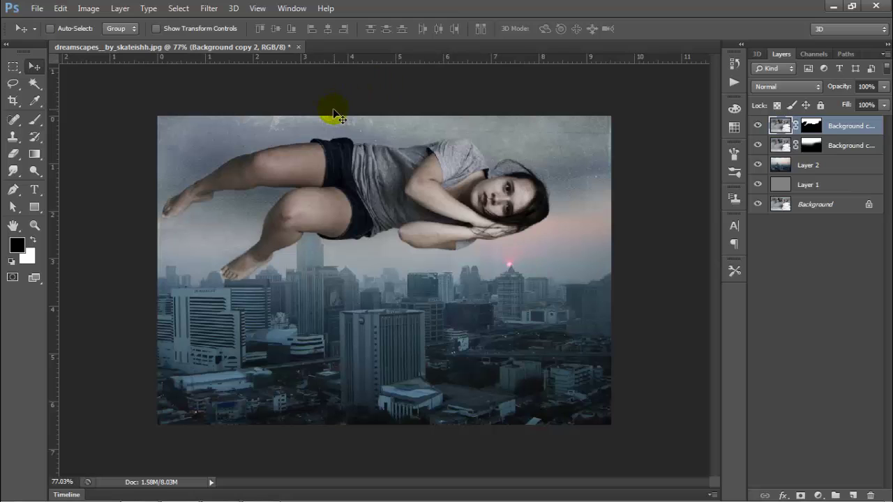
Step: Open sky_by_iskarlata-d7j14m0 from the Source folder and bring the sky into the dreamscapes document as the topmost layer
left_click(36, 8)
left_click(50, 38)
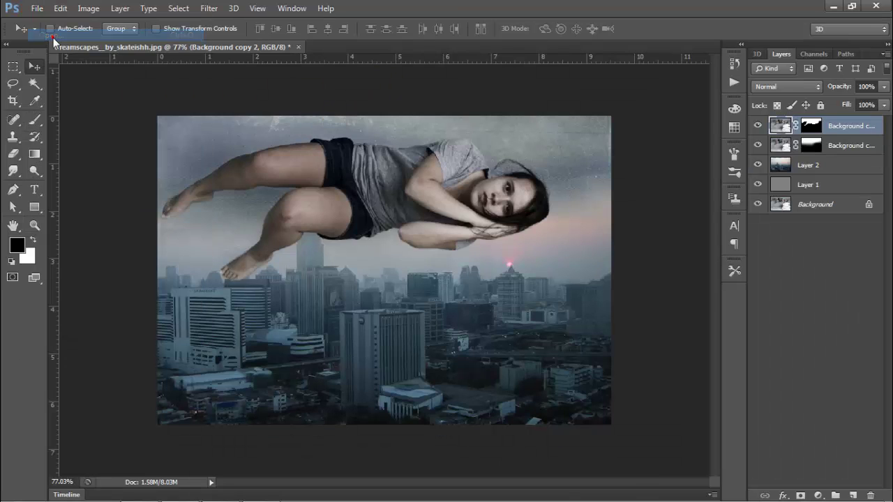
left_click(340, 237)
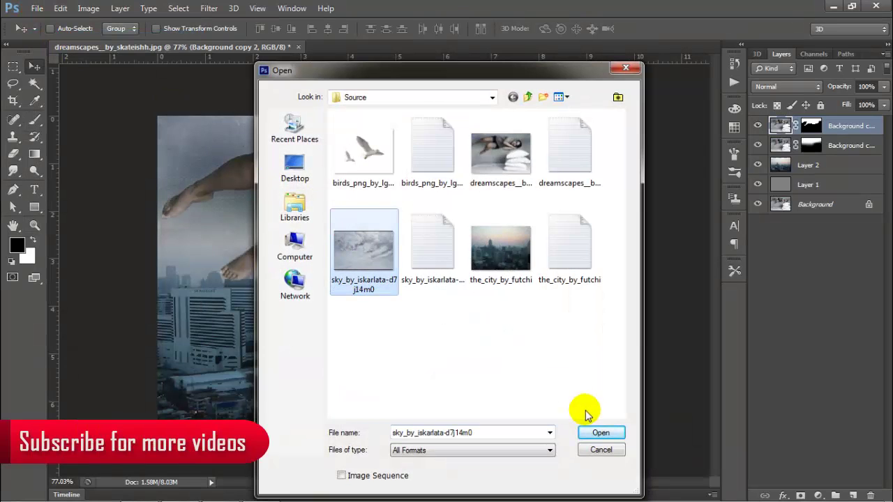
left_click(598, 434)
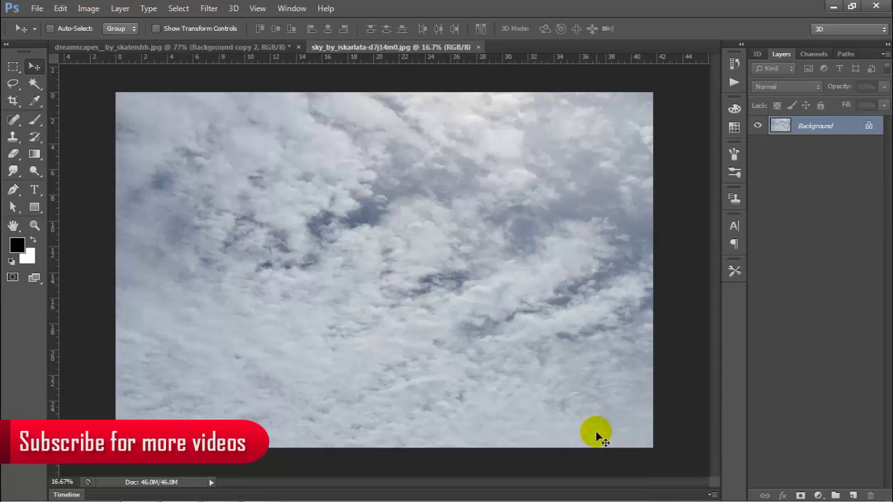
left_click_drag(559, 404, 396, 171)
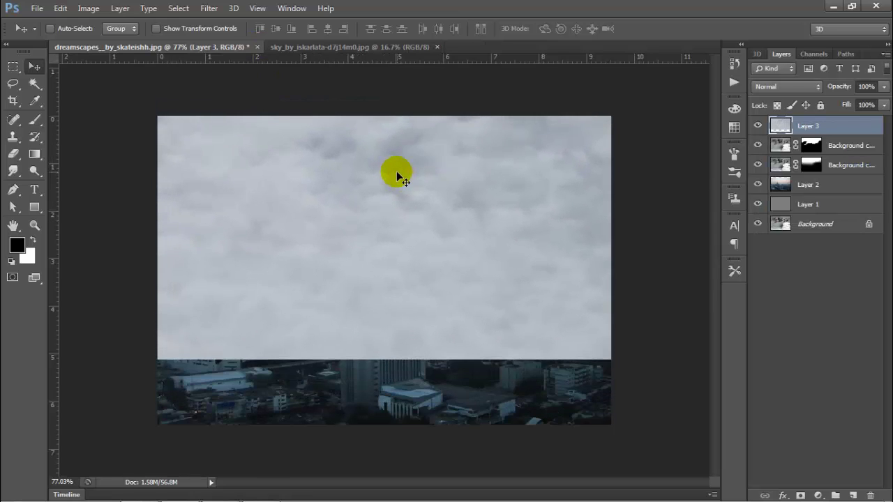
Step: Scale the sky layer proportionally to 60%, position it across the canvas, and set its blend mode to Soft Light
key("ctrl+t")
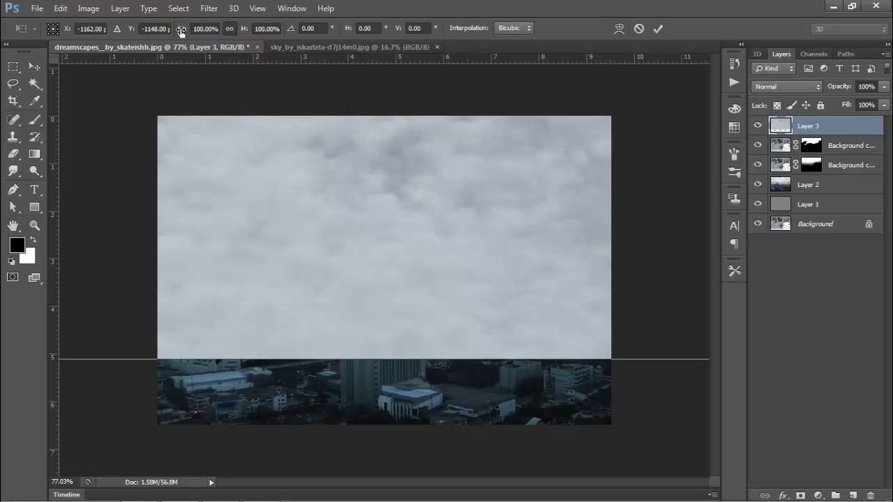
left_click_drag(182, 31, 166, 30)
left_click_drag(248, 134, 462, 338)
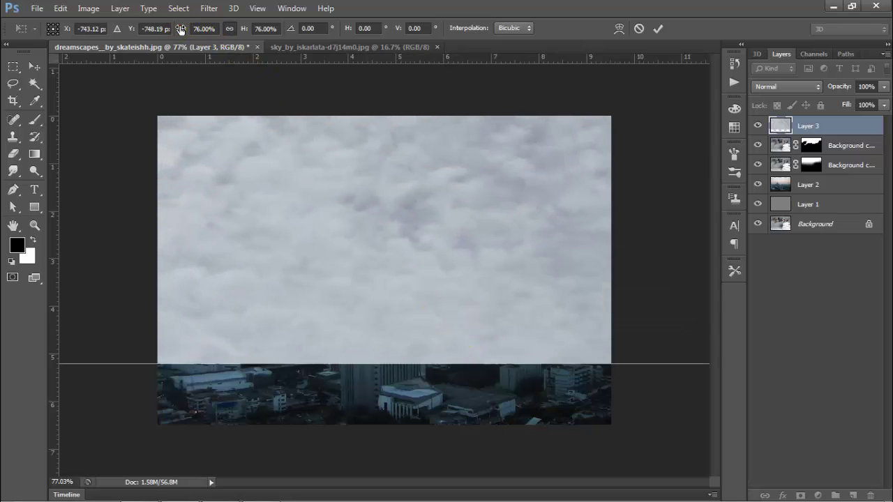
left_click_drag(180, 30, 175, 30)
left_click_drag(261, 127, 444, 277)
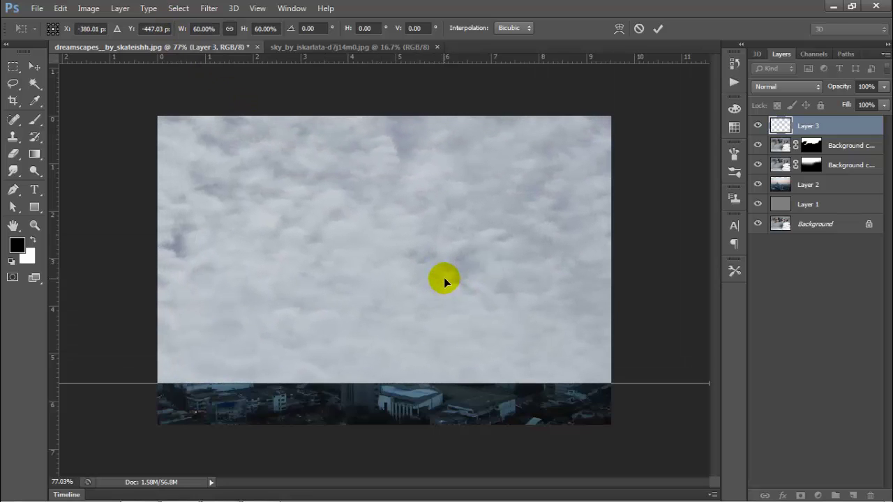
key("Return")
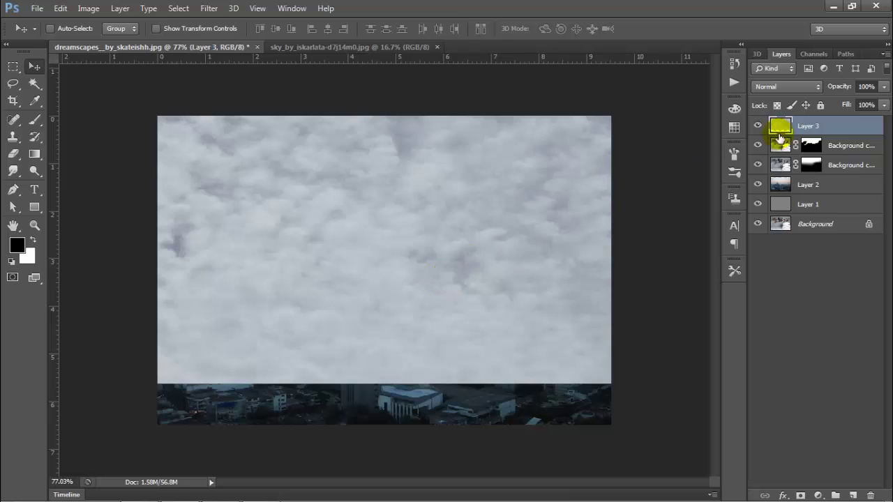
left_click(786, 86)
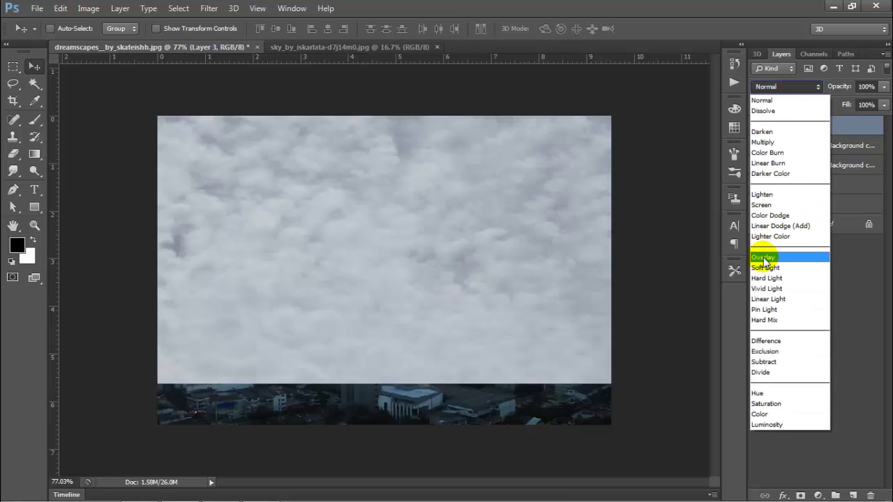
left_click(787, 214)
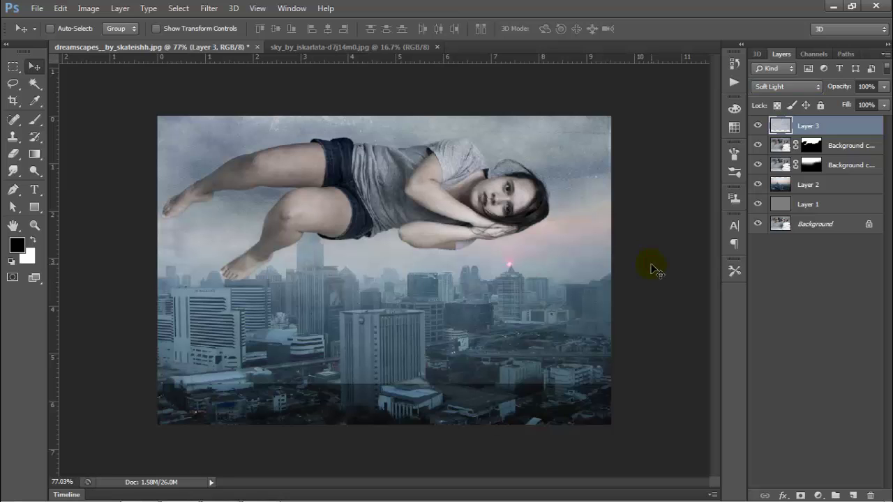
Step: Free-transform the sky layer proportionally to about 30.5%, fitting it to the canvas width over the woman and the upper city
key("ctrl+t")
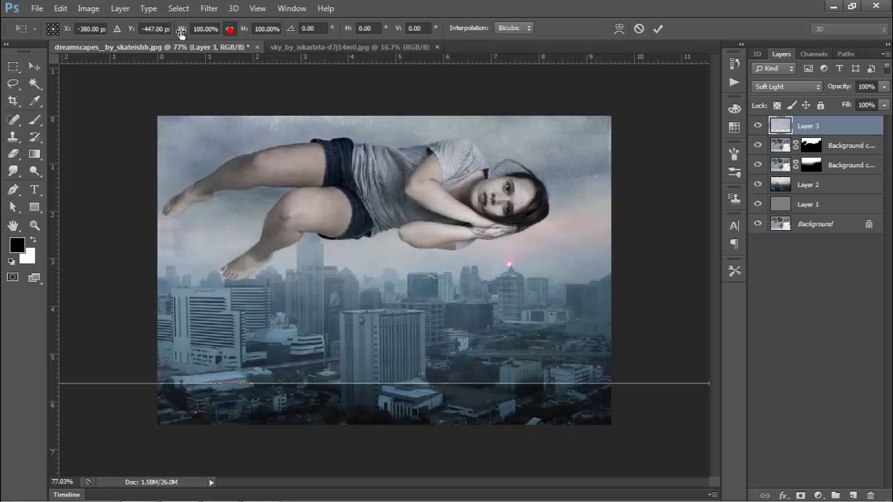
left_click_drag(181, 33, 158, 32)
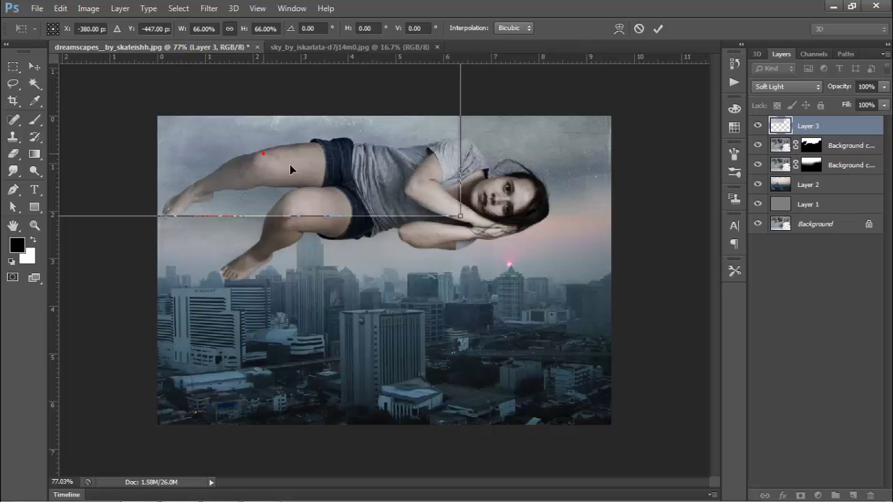
left_click_drag(290, 164, 561, 351)
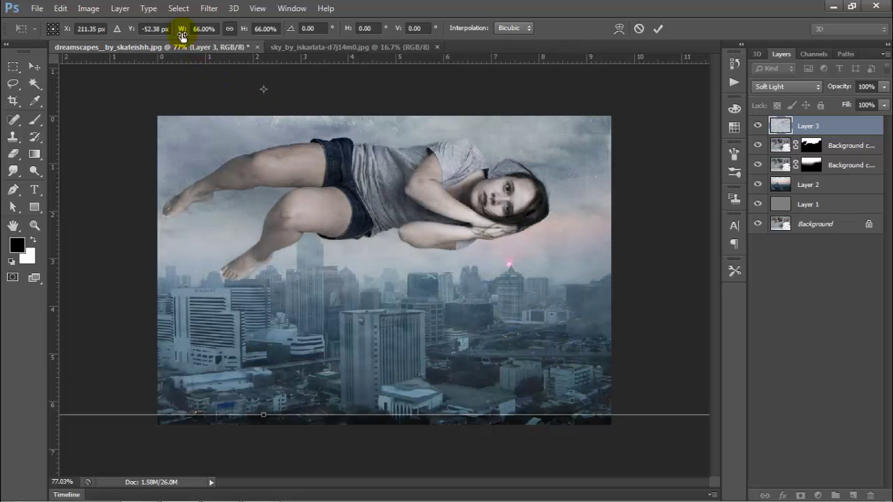
left_click_drag(182, 33, 157, 31)
left_click_drag(203, 108, 321, 259)
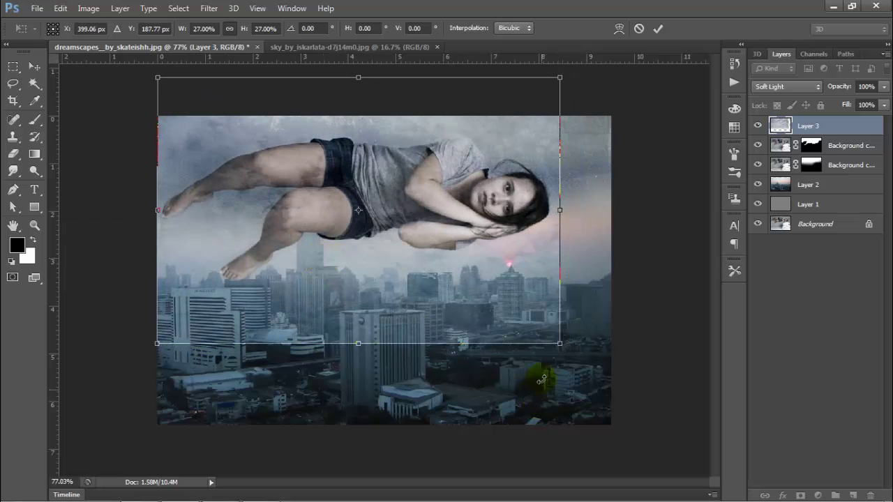
left_click_drag(562, 345, 600, 372)
left_click_drag(609, 380, 611, 382)
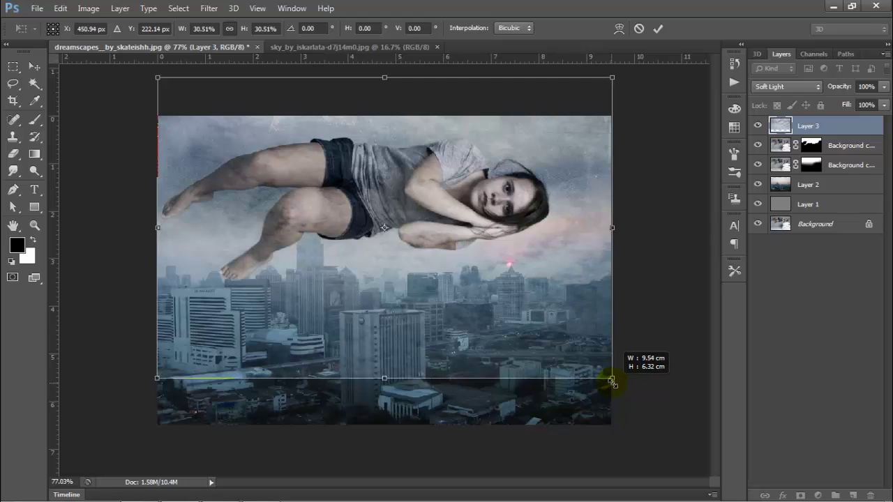
key("Return")
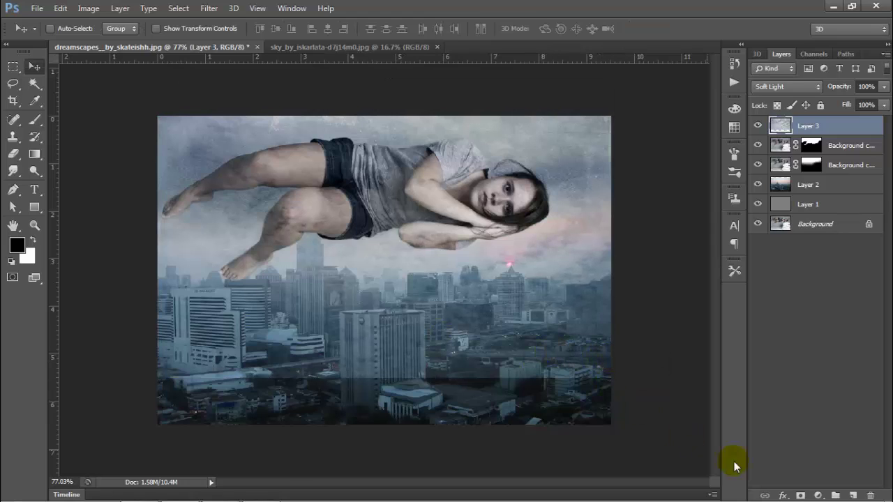
Step: Add a mask to the sky layer and paint black at 74% opacity and 84% flow to hide its hard lower edge over the city
left_click(800, 495)
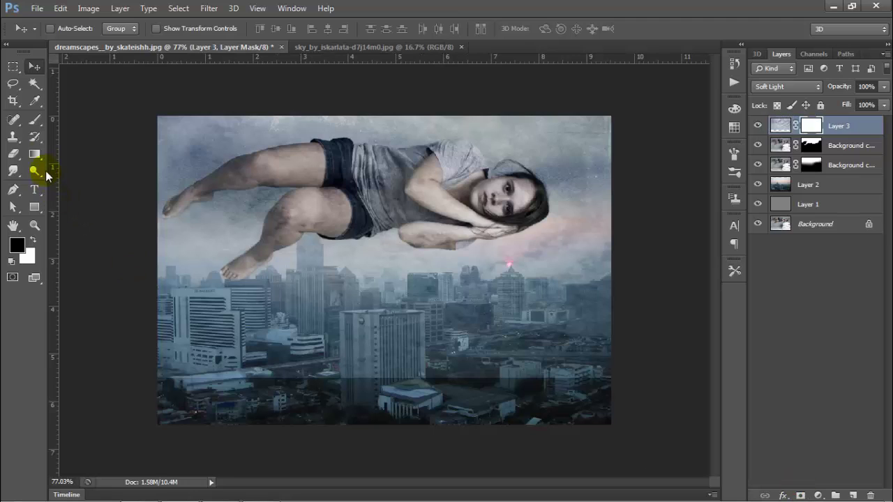
left_click(35, 120)
left_click(223, 39)
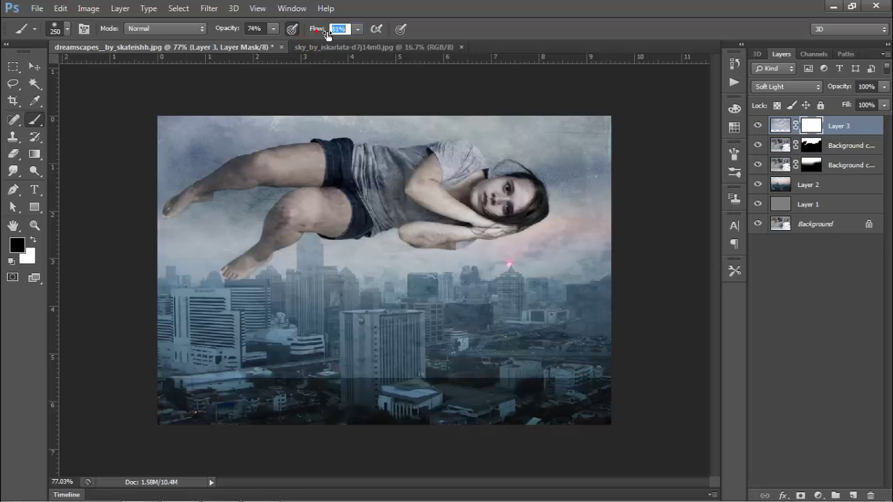
left_click_drag(328, 35, 330, 35)
mouse_move(271, 379)
left_mouse_down()
mouse_move(362, 388)
mouse_move(396, 372)
mouse_move(392, 380)
mouse_move(589, 378)
mouse_move(573, 379)
mouse_move(587, 353)
mouse_move(520, 382)
mouse_move(450, 382)
mouse_move(387, 353)
mouse_move(258, 378)
mouse_move(359, 359)
mouse_move(564, 368)
mouse_move(501, 374)
left_mouse_up()
Step: Reduce the brush to 60 px and paint black on the sky layer's mask over the woman's arms and legs to clear the cloud texture
key("bracketleft")
key("bracketleft")
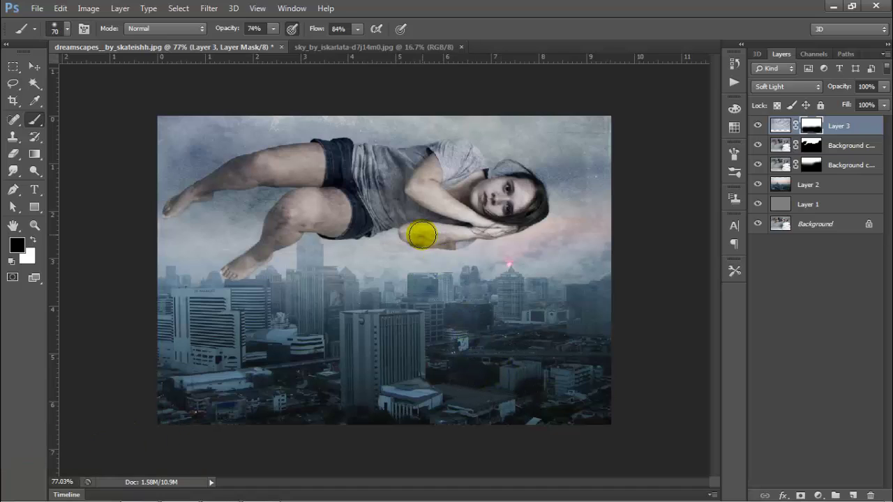
key("bracketleft")
mouse_move(432, 236)
left_mouse_down()
mouse_move(454, 234)
mouse_move(286, 210)
mouse_move(289, 223)
mouse_move(325, 219)
mouse_move(337, 204)
mouse_move(322, 199)
mouse_move(287, 228)
left_mouse_up()
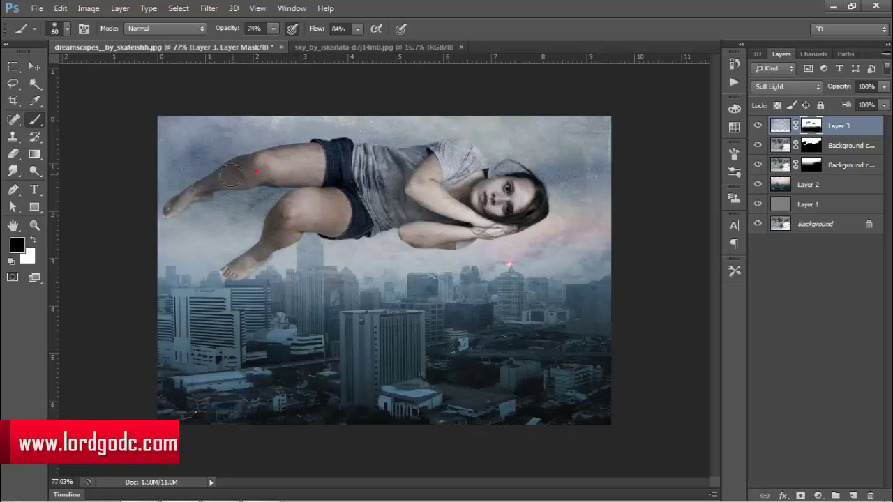
mouse_move(265, 169)
left_mouse_down()
mouse_move(328, 168)
mouse_move(505, 190)
mouse_move(430, 196)
mouse_move(410, 182)
mouse_move(423, 175)
mouse_move(355, 164)
mouse_move(365, 184)
mouse_move(394, 192)
mouse_move(451, 197)
mouse_move(485, 181)
mouse_move(456, 164)
mouse_move(501, 196)
mouse_move(463, 168)
mouse_move(292, 173)
left_mouse_up()
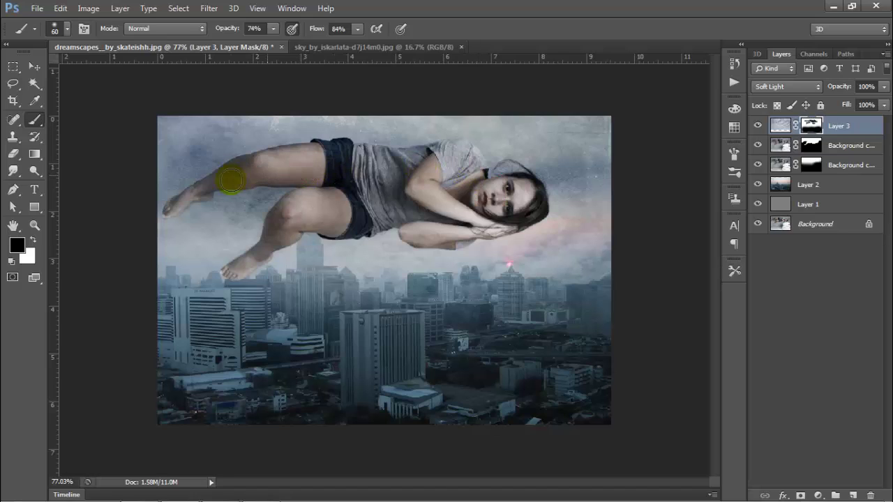
Step: Paint black on the sky layer's mask over the woman's legs, shirt and forearm to remove the remaining cloud texture
mouse_move(230, 182)
left_mouse_down()
mouse_move(315, 149)
mouse_move(329, 166)
mouse_move(328, 201)
left_mouse_up()
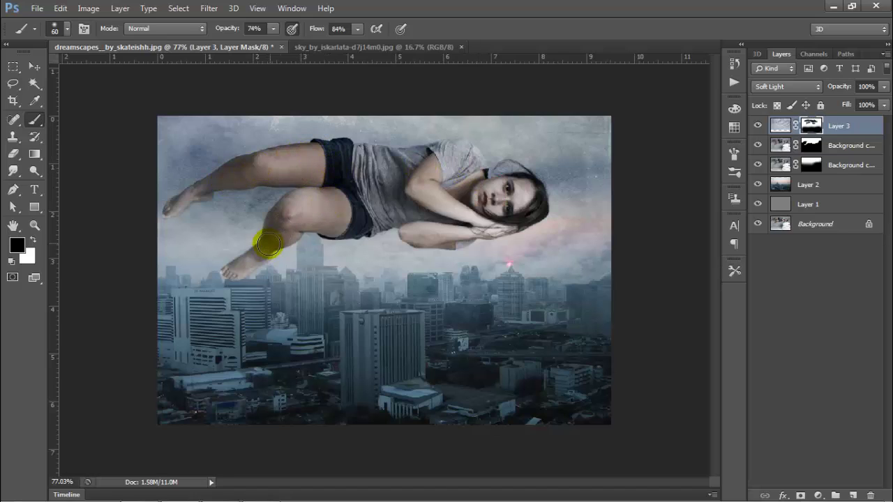
left_click_drag(269, 244, 324, 209)
mouse_move(383, 179)
left_mouse_down()
mouse_move(462, 207)
mouse_move(466, 177)
mouse_move(510, 203)
mouse_move(408, 214)
left_mouse_up()
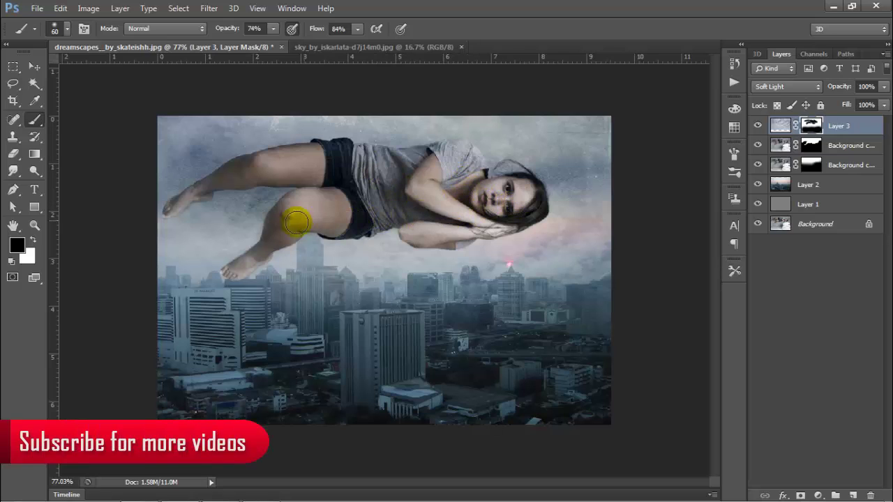
mouse_move(272, 166)
left_mouse_down()
mouse_move(225, 181)
mouse_move(283, 172)
left_mouse_up()
left_click_drag(436, 196, 431, 198)
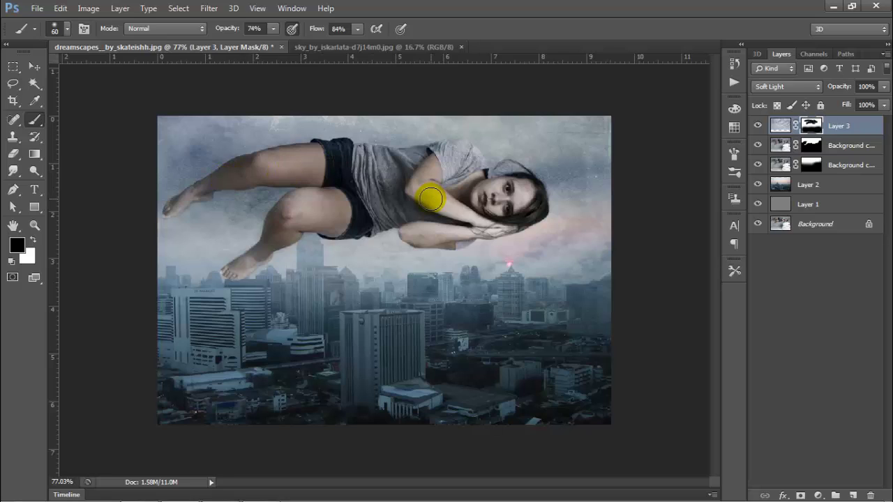
left_click(30, 67)
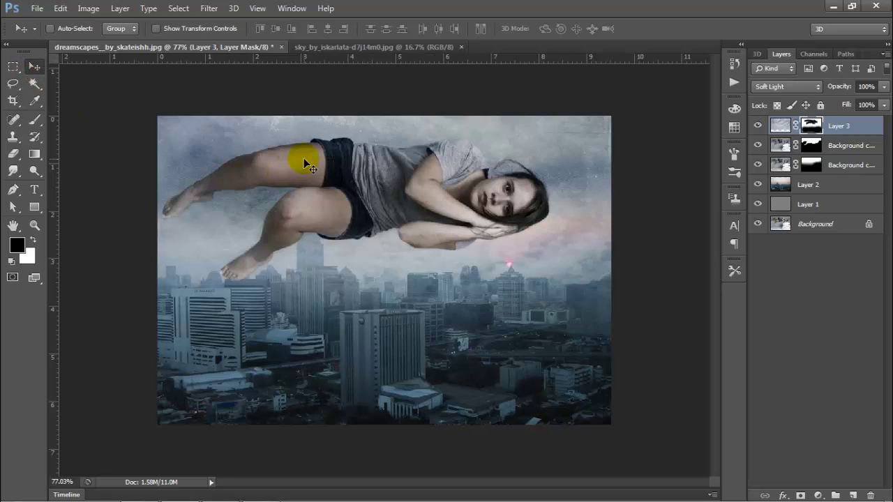
Step: Create a new layer clipped to the upper copy of the woman, in Overlay mode and filled with 50% gray
left_click(835, 153)
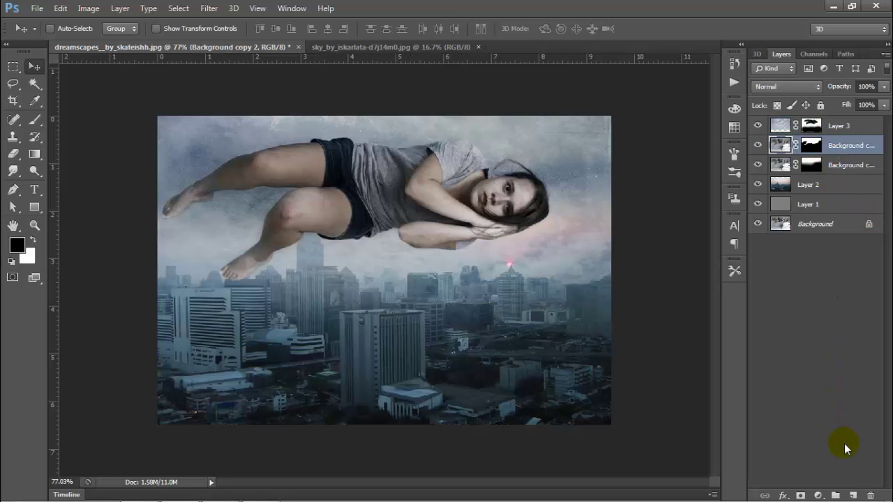
key("ctrl+shift+n")
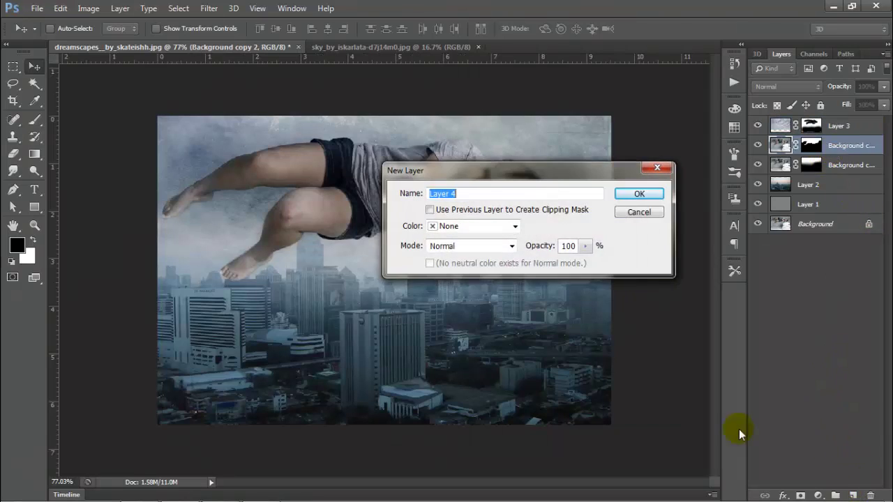
left_click(480, 210)
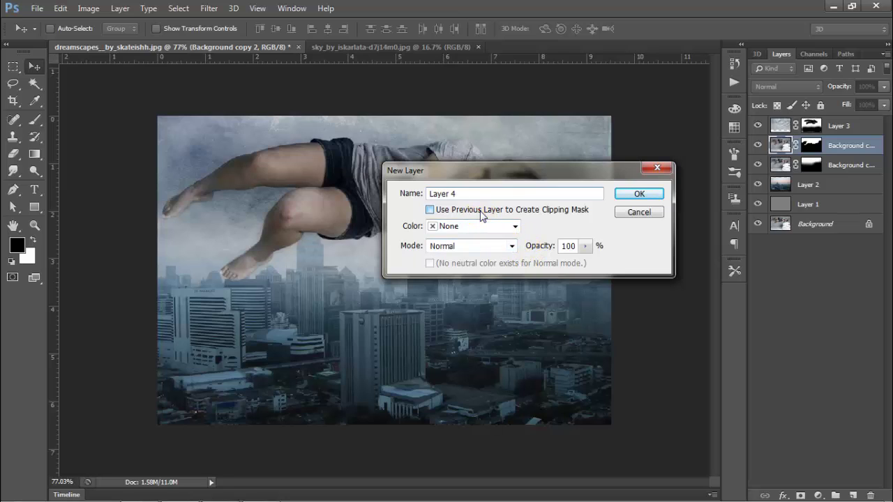
left_click(485, 253)
left_click(454, 178)
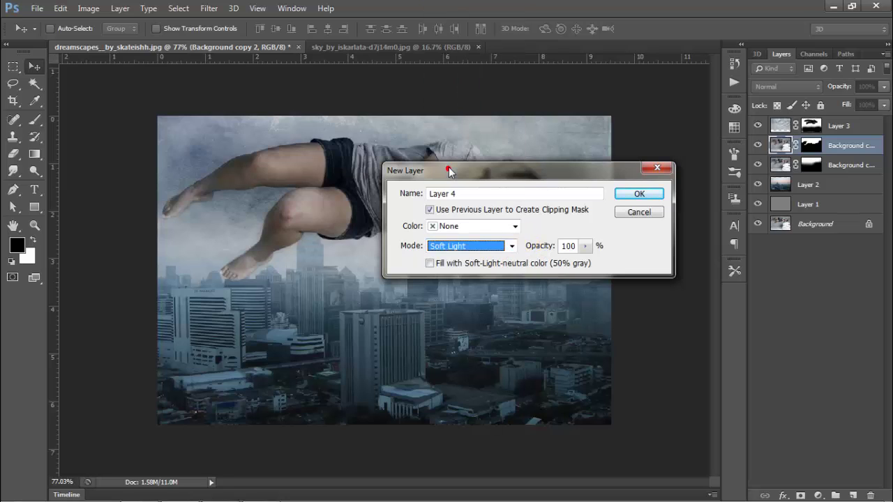
left_click(509, 249)
left_click(453, 162)
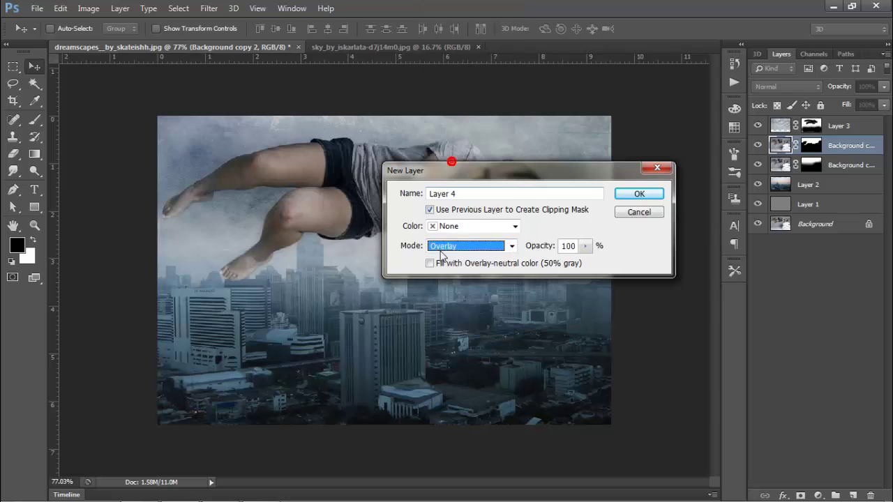
left_click(465, 263)
left_click(637, 195)
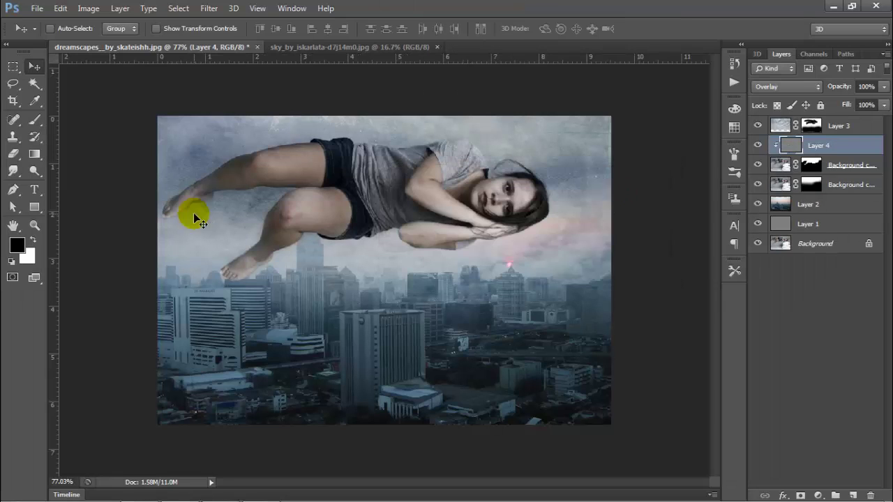
Step: Dodge the midtones of the woman's legs and forearms on the gray layer at 3% exposure, reducing the brush to 40 px
left_click(34, 170)
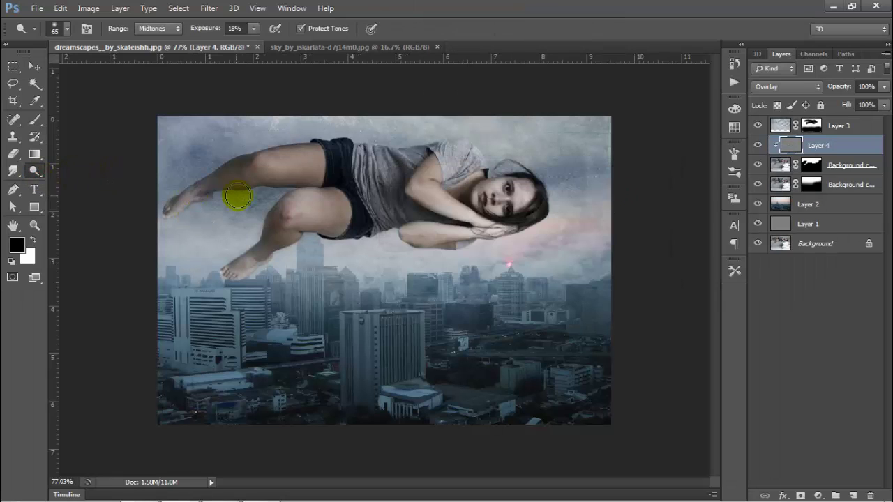
scroll(267, 196, "up", 4)
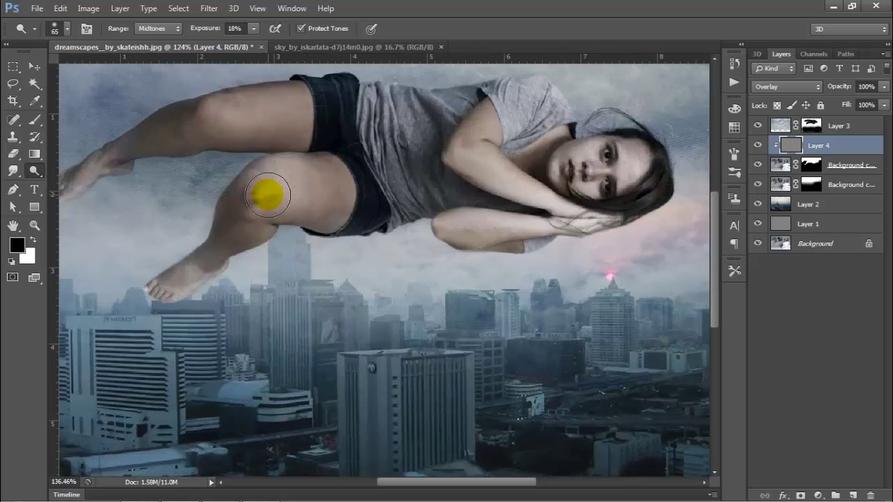
scroll(268, 196, "up", 3)
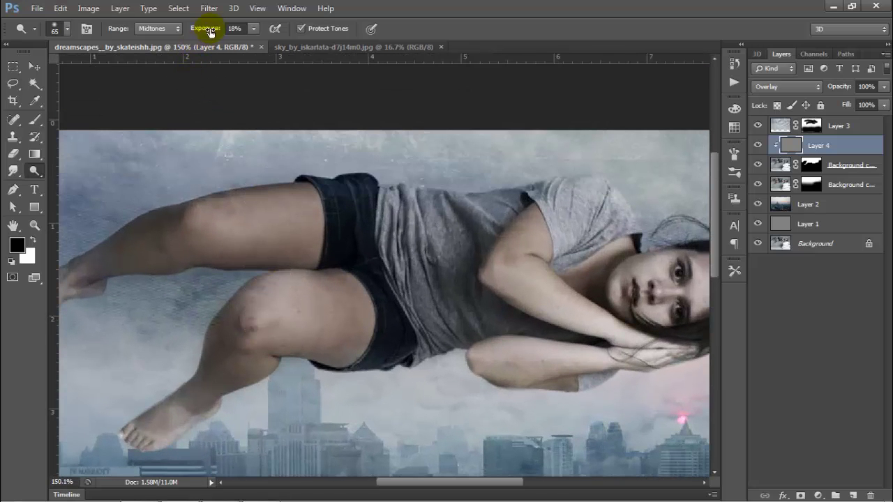
left_click_drag(196, 29, 206, 29)
mouse_move(337, 251)
left_mouse_down()
mouse_move(289, 219)
mouse_move(296, 209)
mouse_move(216, 229)
mouse_move(290, 220)
mouse_move(225, 225)
mouse_move(275, 223)
mouse_move(256, 228)
mouse_move(338, 318)
mouse_move(284, 323)
mouse_move(341, 314)
mouse_move(302, 317)
mouse_move(239, 279)
left_mouse_up()
scroll(301, 318, "down", 2)
scroll(302, 317, "down", 2)
key("bracketleft")
key("bracketleft")
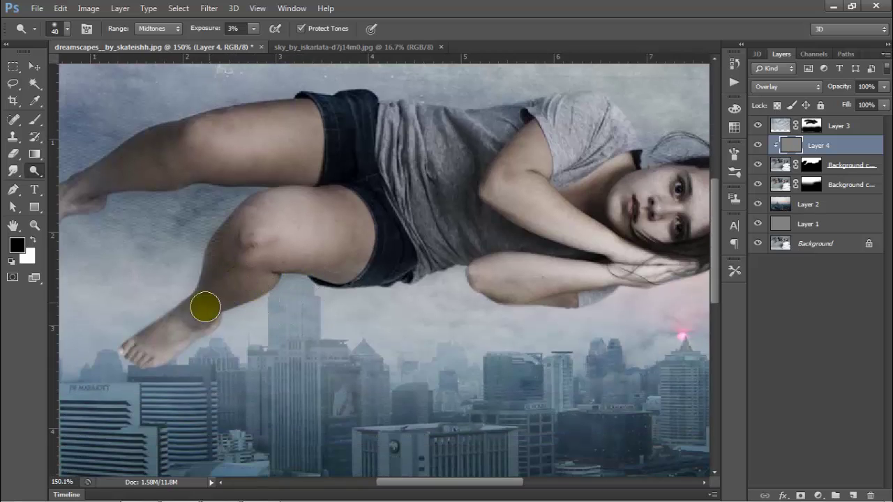
mouse_move(205, 308)
left_mouse_down()
mouse_move(183, 327)
mouse_move(243, 284)
left_mouse_up()
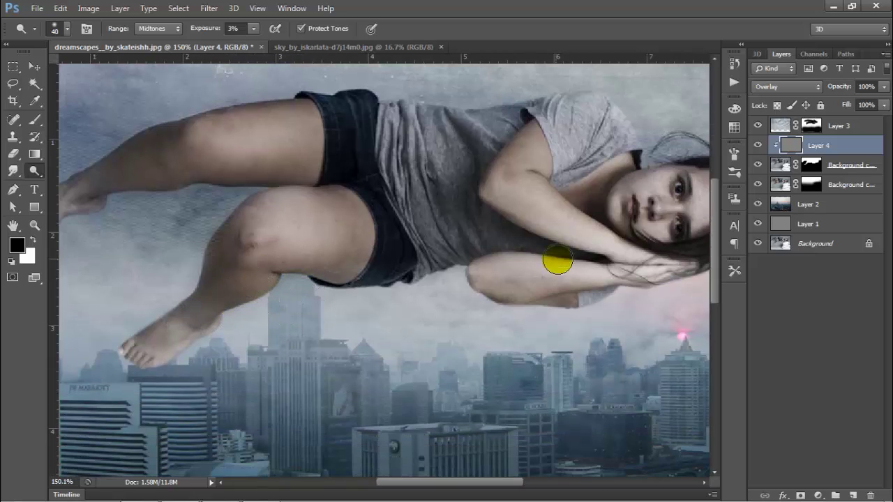
mouse_move(554, 259)
left_mouse_down()
mouse_move(552, 224)
mouse_move(533, 203)
left_mouse_up()
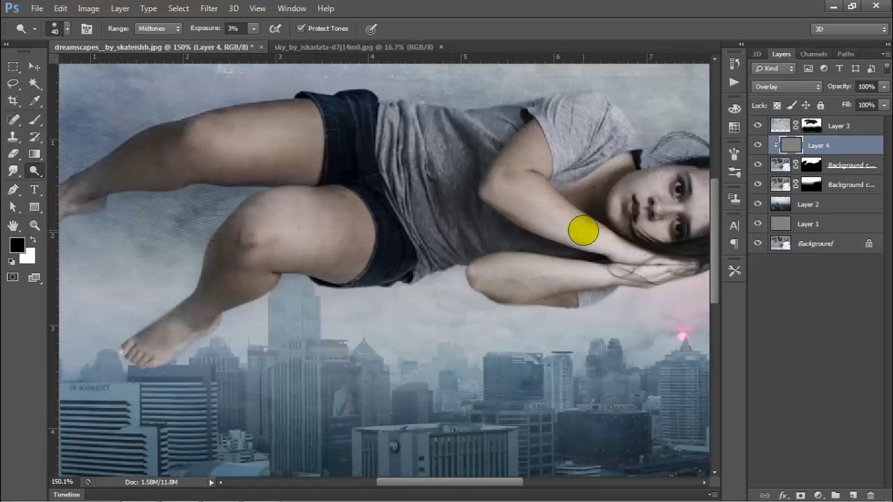
Step: Dodge highlights on the woman's forearms and face with a 30 px brush at 11% exposure
key("bracketleft")
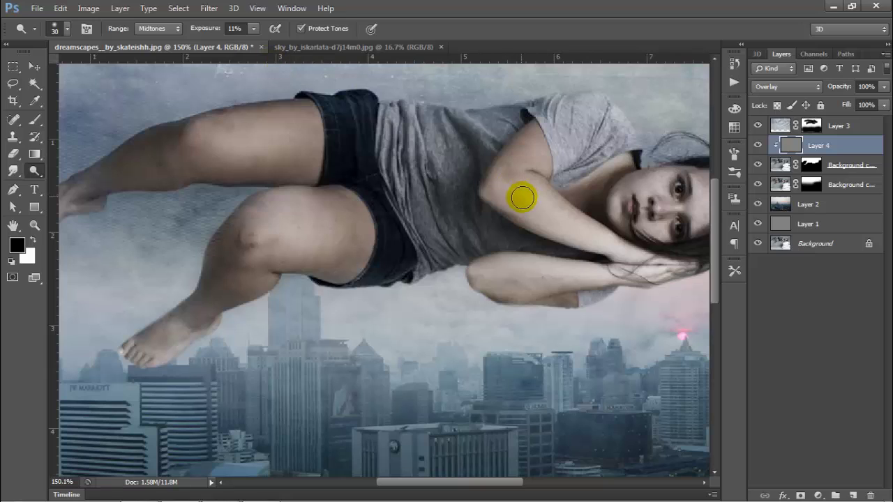
mouse_move(522, 191)
left_mouse_down()
mouse_move(599, 239)
mouse_move(536, 210)
mouse_move(517, 196)
mouse_move(589, 235)
mouse_move(524, 193)
mouse_move(561, 254)
mouse_move(555, 276)
mouse_move(528, 276)
mouse_move(587, 276)
mouse_move(506, 277)
mouse_move(520, 193)
left_mouse_up()
mouse_move(554, 217)
left_mouse_down()
mouse_move(526, 199)
mouse_move(516, 160)
mouse_move(508, 178)
mouse_move(524, 201)
mouse_move(510, 189)
mouse_move(576, 230)
mouse_move(568, 271)
mouse_move(371, 313)
left_mouse_up()
left_click_drag(495, 235, 496, 222)
left_click(494, 224)
left_click_drag(554, 235, 541, 238)
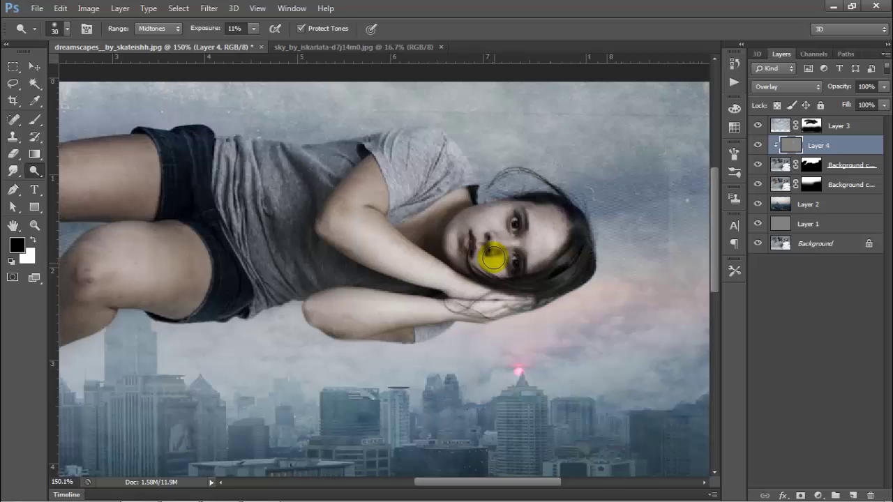
mouse_move(493, 258)
left_mouse_down()
mouse_move(500, 243)
mouse_move(512, 243)
left_mouse_up()
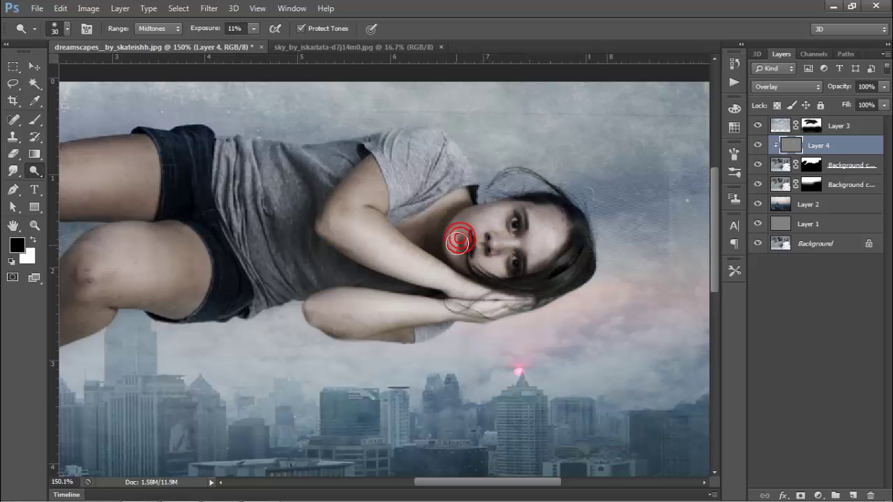
left_click_drag(403, 253, 403, 253)
Step: Burn the midtones of the woman's hair, shirt, shorts and leg edges with a 60 px brush at 15% exposure
left_click(40, 170)
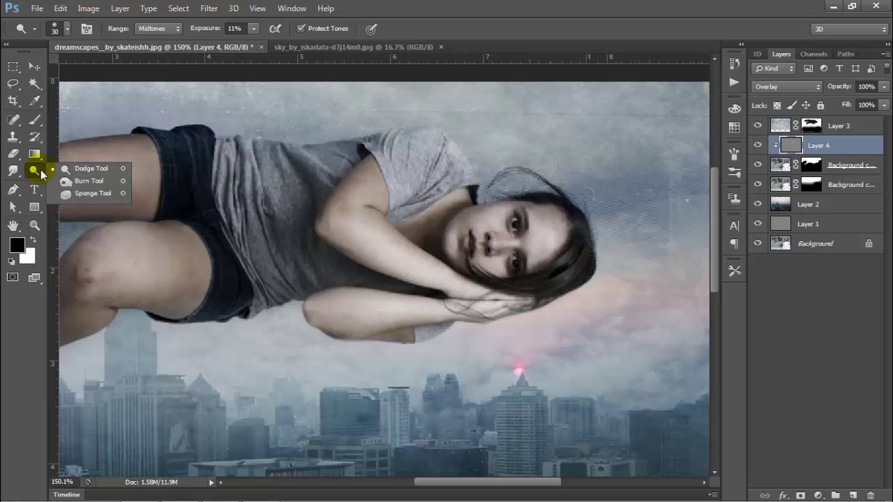
left_click(77, 179)
mouse_move(302, 205)
left_mouse_down()
mouse_move(374, 197)
mouse_move(398, 175)
mouse_move(444, 196)
mouse_move(431, 198)
mouse_move(437, 173)
mouse_move(453, 211)
mouse_move(444, 227)
mouse_move(531, 201)
mouse_move(571, 225)
left_mouse_up()
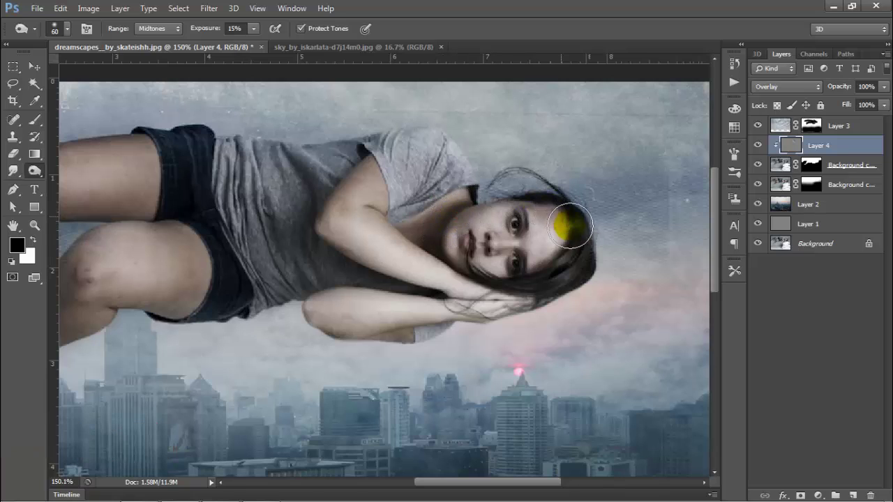
mouse_move(520, 303)
left_mouse_down()
mouse_move(477, 333)
mouse_move(418, 342)
mouse_move(353, 344)
mouse_move(323, 328)
mouse_move(309, 293)
mouse_move(380, 292)
mouse_move(325, 268)
mouse_move(397, 292)
mouse_move(350, 261)
mouse_move(330, 226)
mouse_move(343, 187)
mouse_move(377, 179)
mouse_move(448, 242)
mouse_move(416, 223)
mouse_move(420, 189)
mouse_move(392, 158)
mouse_move(345, 146)
left_mouse_up()
mouse_move(284, 183)
left_mouse_down()
mouse_move(271, 250)
mouse_move(245, 216)
mouse_move(209, 218)
mouse_move(181, 236)
mouse_move(128, 303)
mouse_move(435, 299)
mouse_move(340, 300)
left_mouse_up()
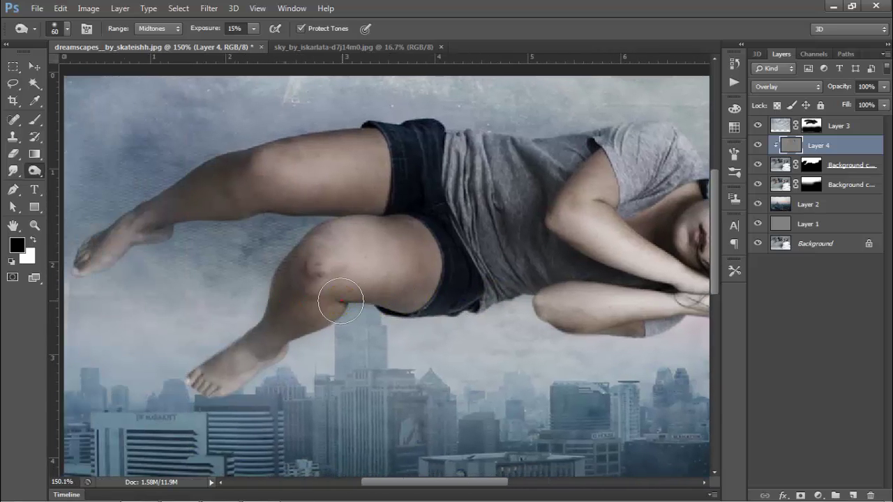
mouse_move(288, 352)
left_mouse_down()
mouse_move(298, 241)
mouse_move(253, 328)
mouse_move(220, 358)
mouse_move(208, 357)
mouse_move(191, 224)
mouse_move(239, 220)
mouse_move(245, 159)
left_mouse_up()
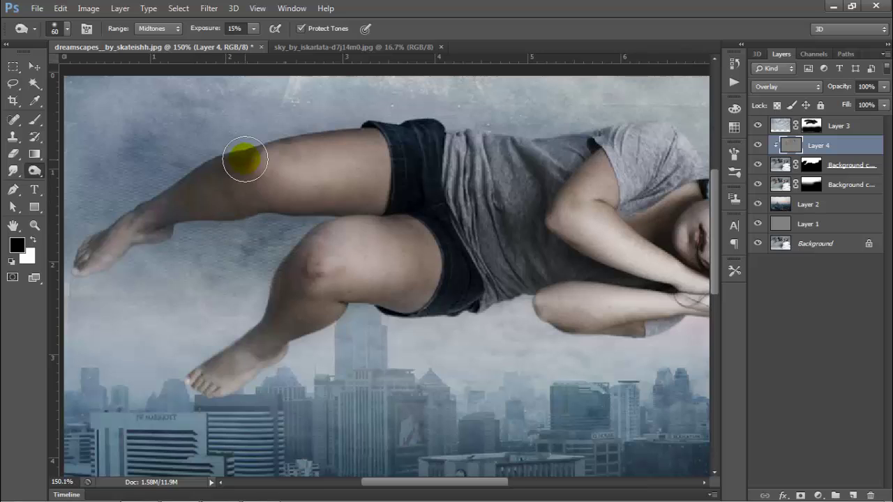
mouse_move(363, 129)
left_mouse_down()
mouse_move(399, 203)
mouse_move(370, 210)
mouse_move(398, 198)
left_mouse_up()
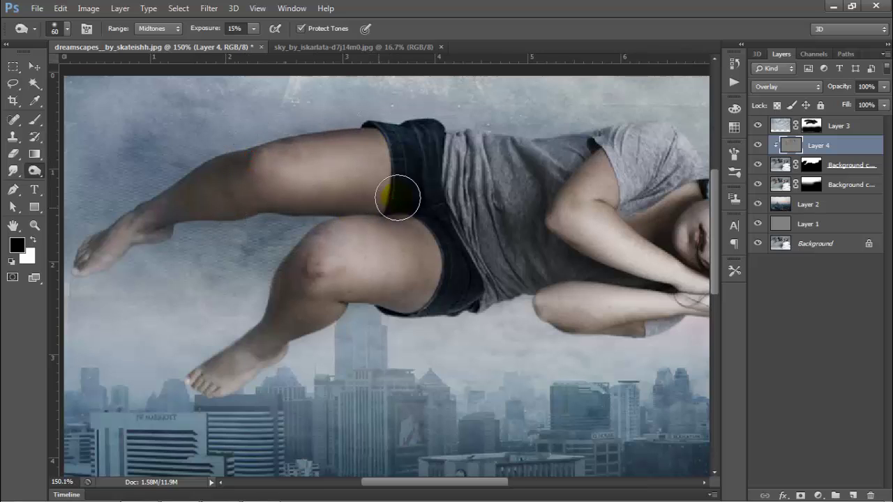
mouse_move(456, 261)
left_mouse_down()
mouse_move(444, 304)
mouse_move(422, 326)
mouse_move(440, 305)
left_mouse_up()
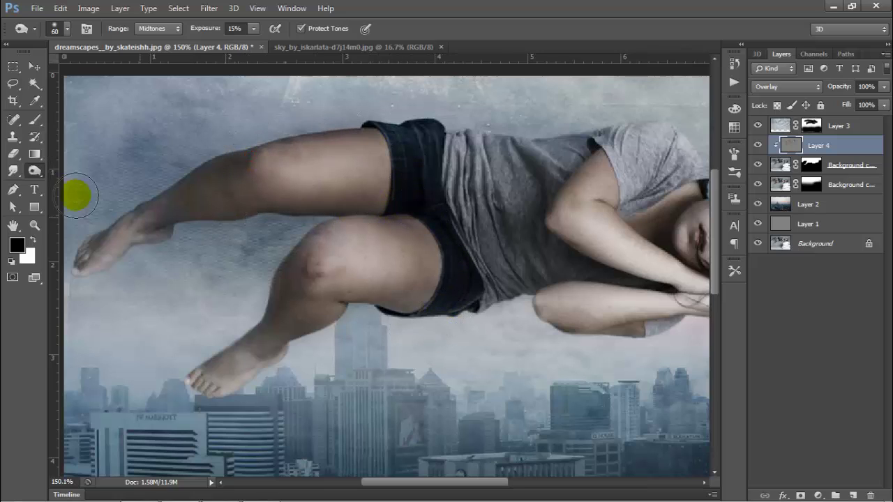
Step: Dodge the woman's thighs with a 70 px brush at 11% exposure to brighten their highlights
left_click(35, 173)
left_click(63, 171)
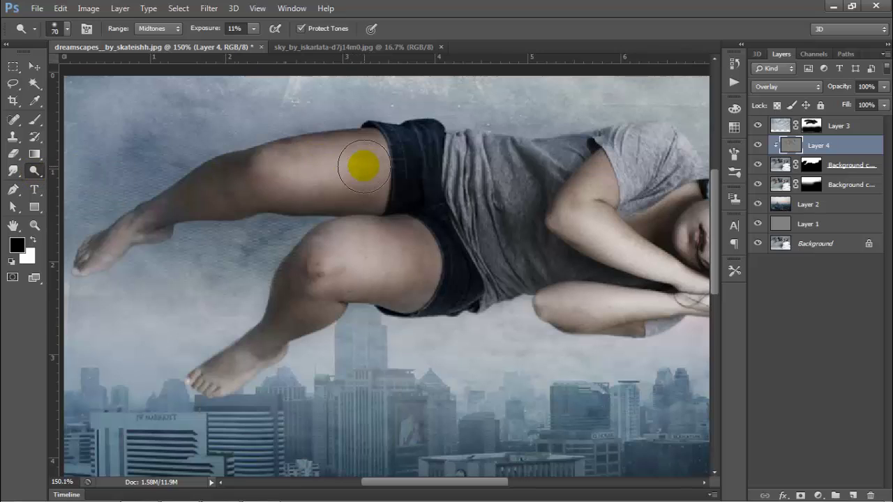
mouse_move(364, 166)
left_mouse_down()
mouse_move(339, 156)
mouse_move(329, 166)
mouse_move(360, 184)
mouse_move(400, 248)
mouse_move(349, 199)
left_mouse_up()
mouse_move(329, 170)
left_mouse_down()
mouse_move(344, 178)
mouse_move(315, 175)
mouse_move(349, 193)
left_mouse_up()
Step: Reduce the Dodge brush to 30 px and lighten the woman's lower forearm at 11% exposure
scroll(391, 216, "down", 3)
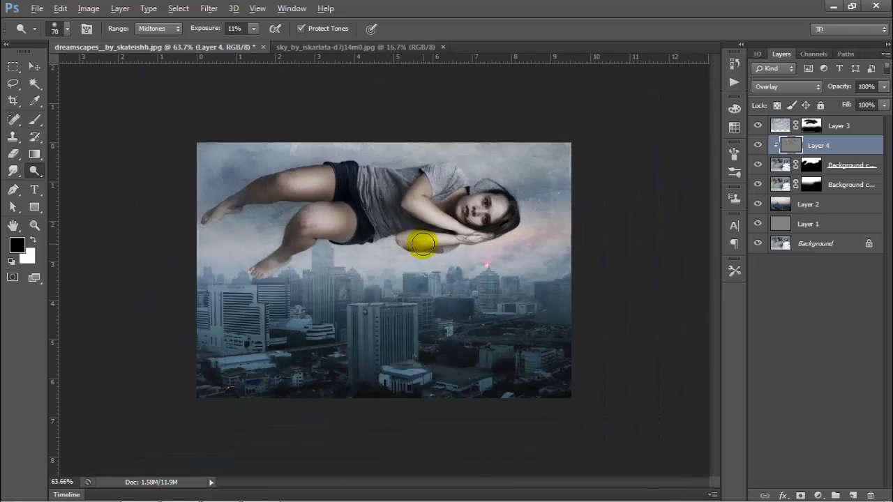
scroll(423, 244, "down", 1)
scroll(429, 203, "up", 5)
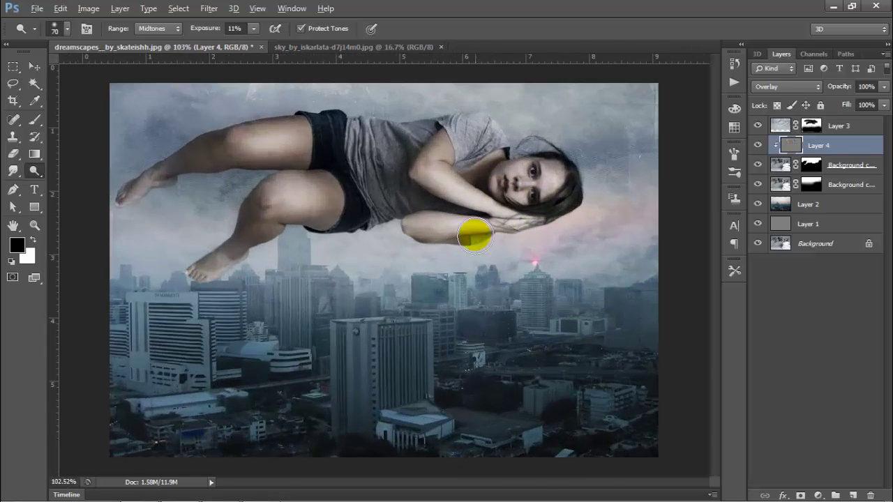
scroll(475, 235, "up", 1)
left_click_drag(478, 233, 443, 161)
key("bracketleft")
key("bracketleft")
key("bracketleft")
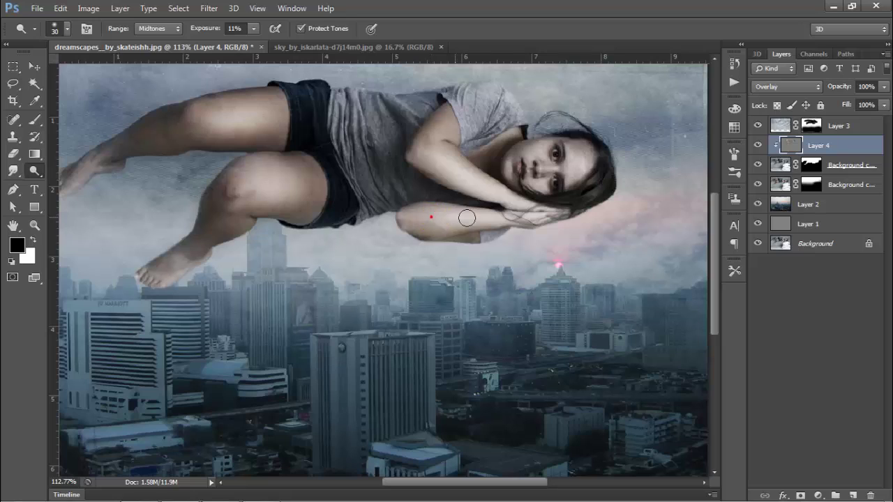
left_click(425, 221)
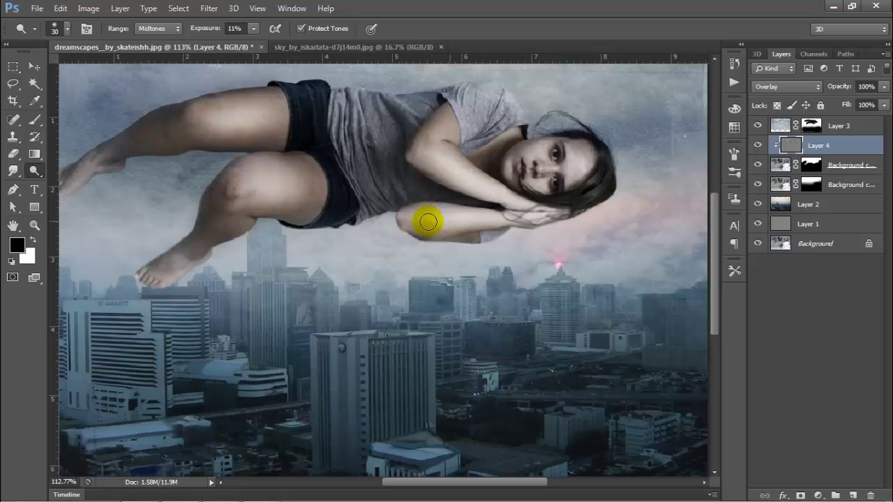
Step: Burn shadows along the woman's upper arm, the underside of her lower forearm and her neck at 60 px and 15% exposure
right_click(35, 171)
left_click(66, 179)
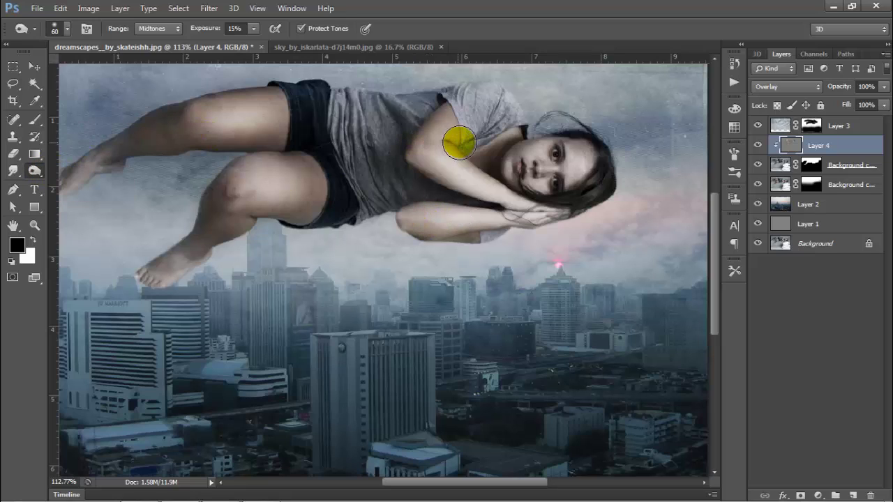
mouse_move(458, 143)
left_mouse_down()
mouse_move(500, 171)
mouse_move(455, 149)
mouse_move(425, 156)
left_mouse_up()
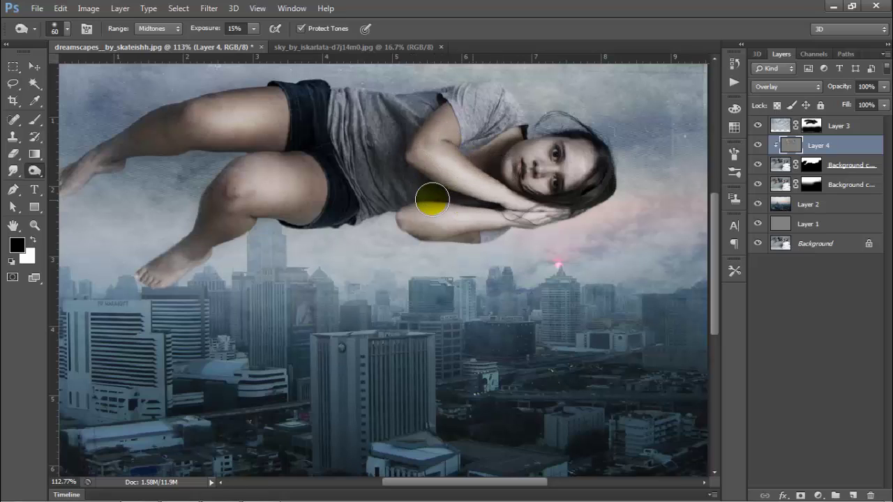
left_click_drag(431, 239, 478, 245)
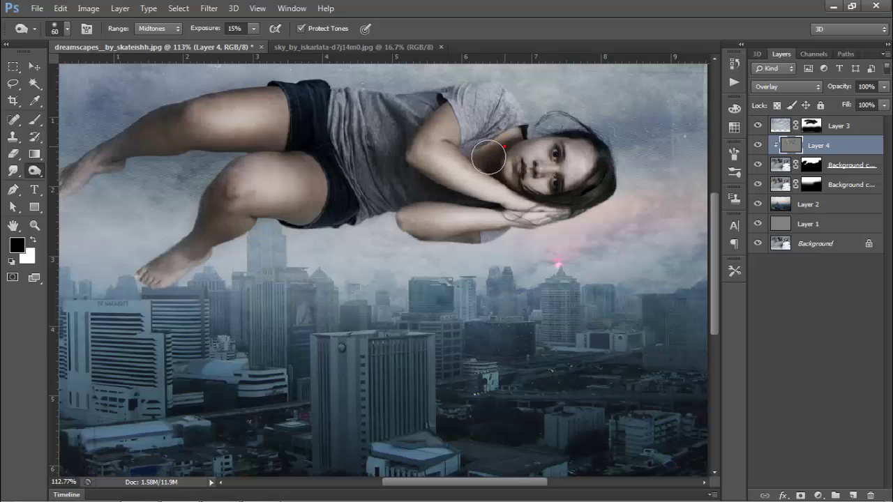
mouse_move(489, 158)
left_mouse_down()
mouse_move(533, 129)
mouse_move(448, 116)
mouse_move(108, 113)
mouse_move(52, 155)
left_mouse_up()
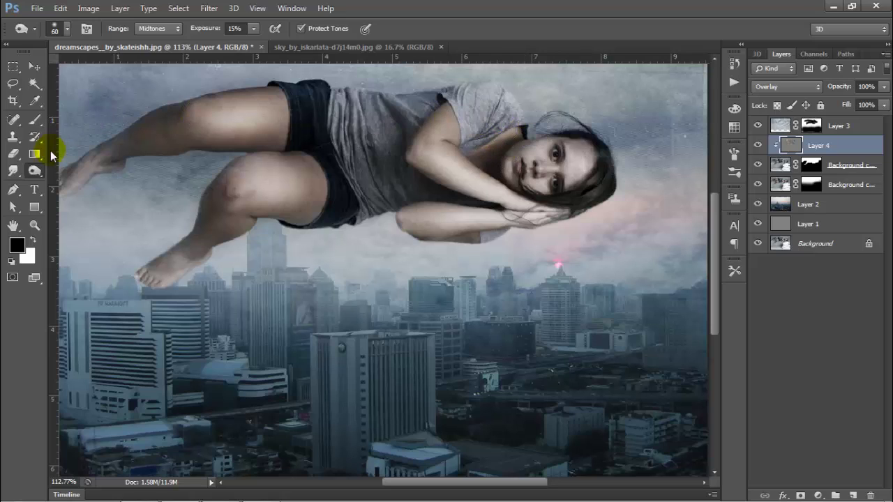
Step: Lighten the woman's hair with the Dodge tool at 30 px and 11% exposure on midtones
right_click(35, 173)
left_click(62, 174)
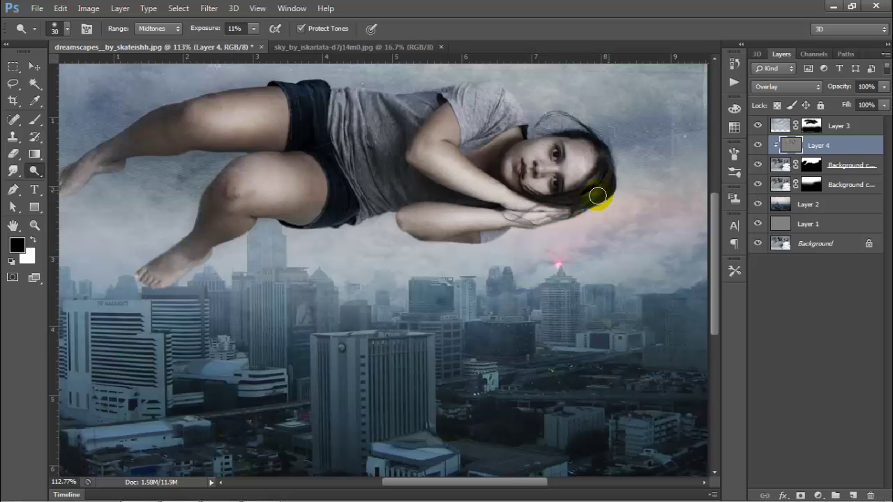
key("v")
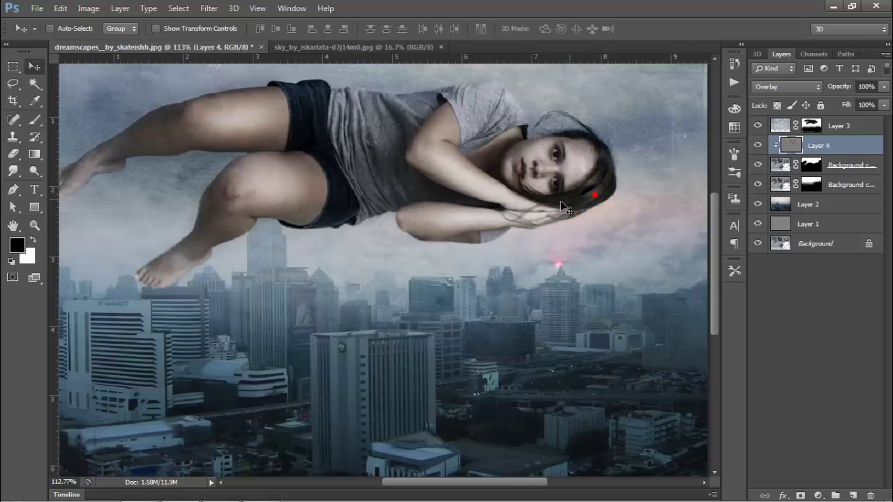
Step: Add a new empty layer above Layer 3
scroll(561, 200, "down", 8)
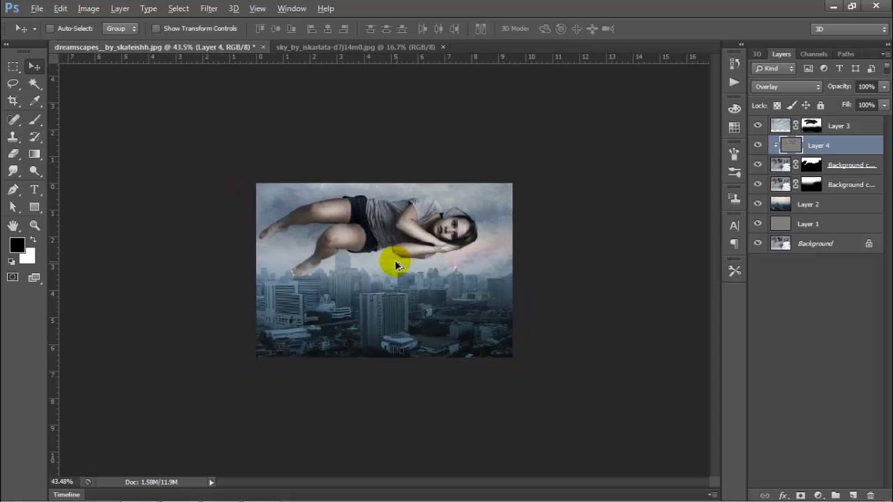
scroll(395, 265, "down", 1)
scroll(390, 246, "up", 4)
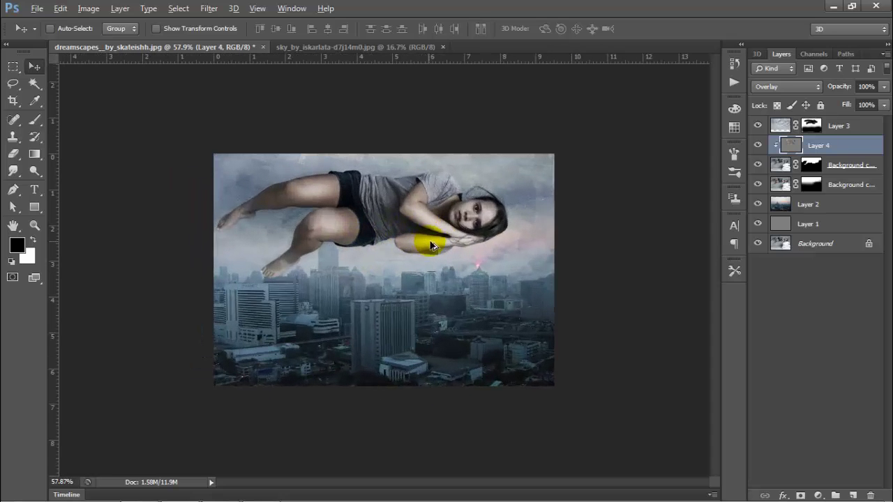
scroll(425, 241, "up", 3)
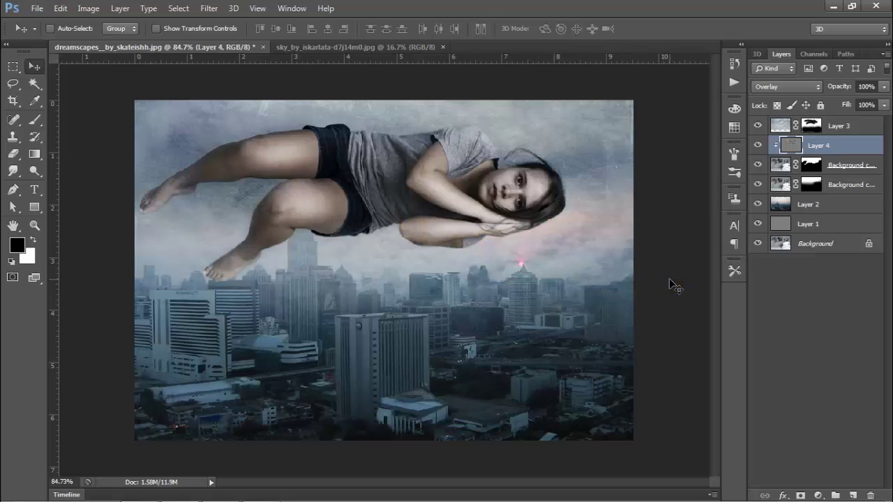
left_click(838, 129)
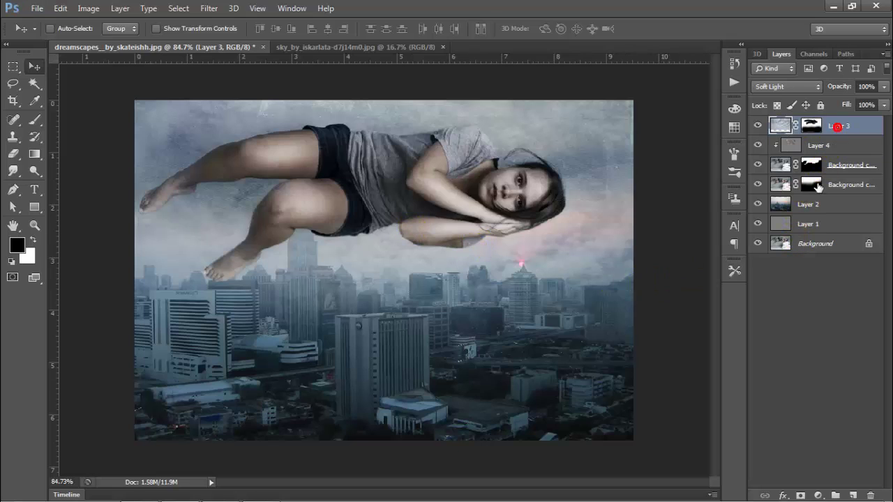
left_click(853, 494)
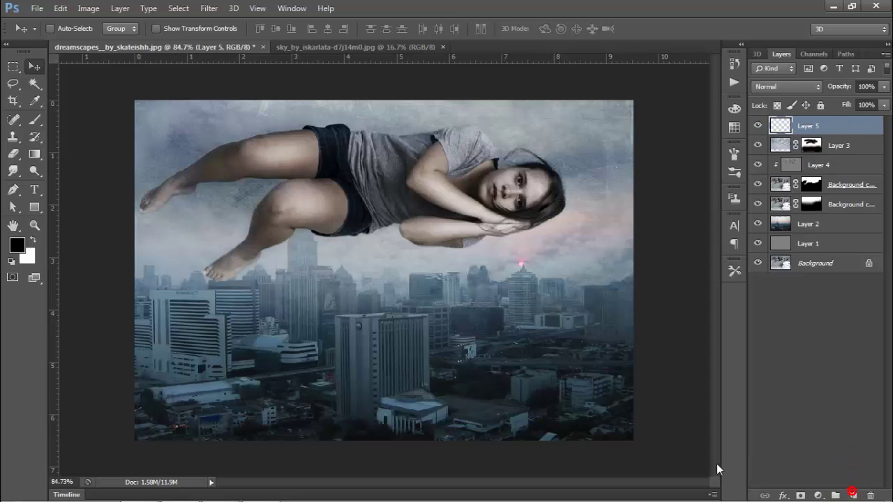
Step: Paint pale pinkish haze below the woman's hands with a soft 250 px brush at 100% opacity and flow, and set the layer's opacity to 77%
left_click(40, 123)
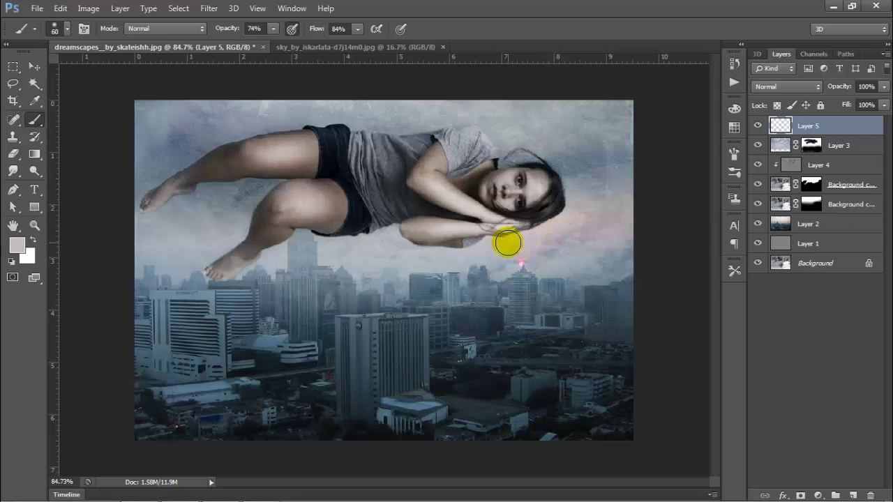
key("bracketright")
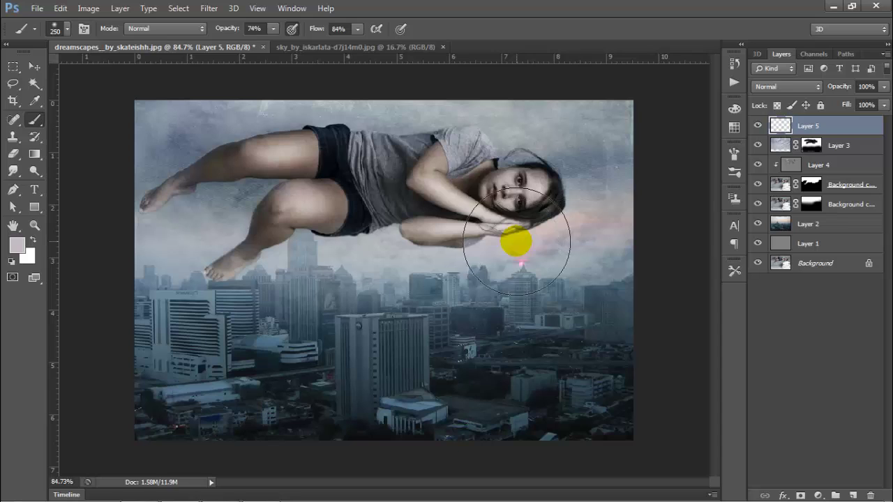
left_click_drag(224, 32, 245, 32)
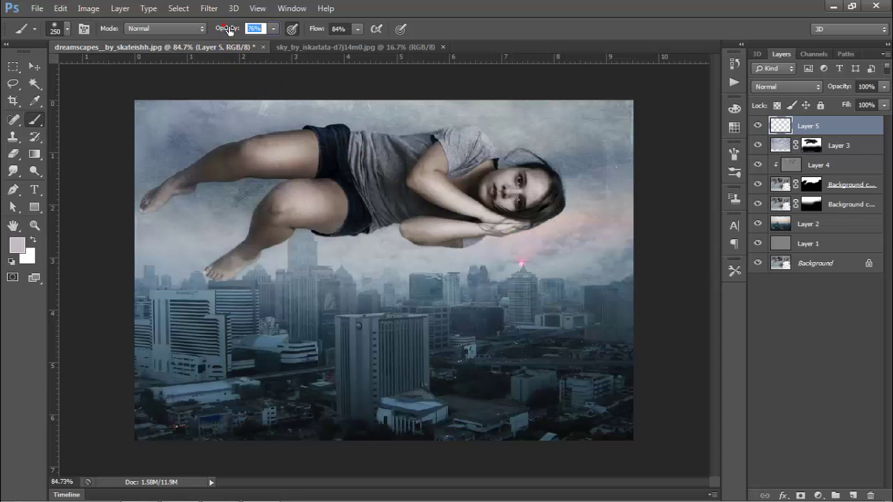
left_click_drag(315, 28, 327, 28)
left_click(507, 245)
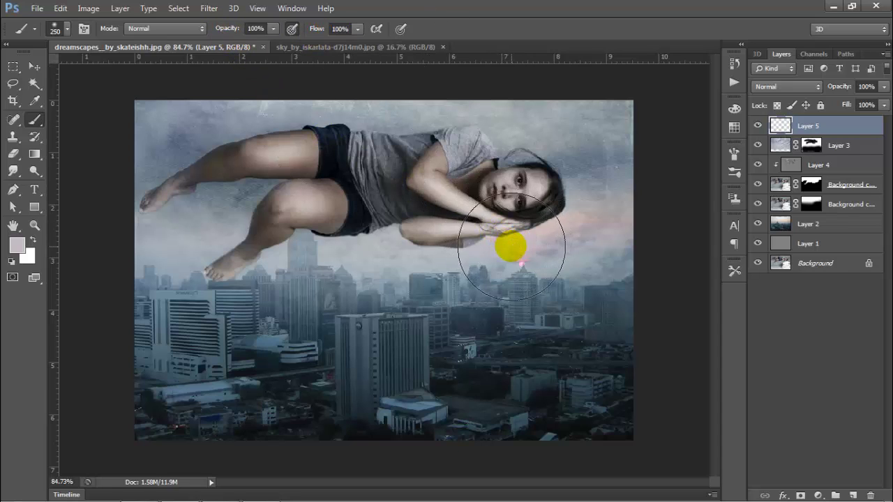
left_click_drag(508, 245, 623, 240)
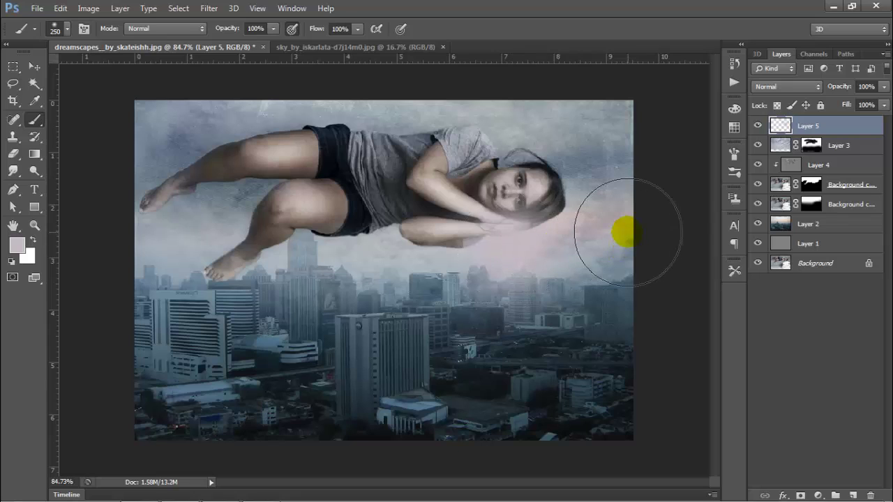
left_click_drag(836, 91, 818, 89)
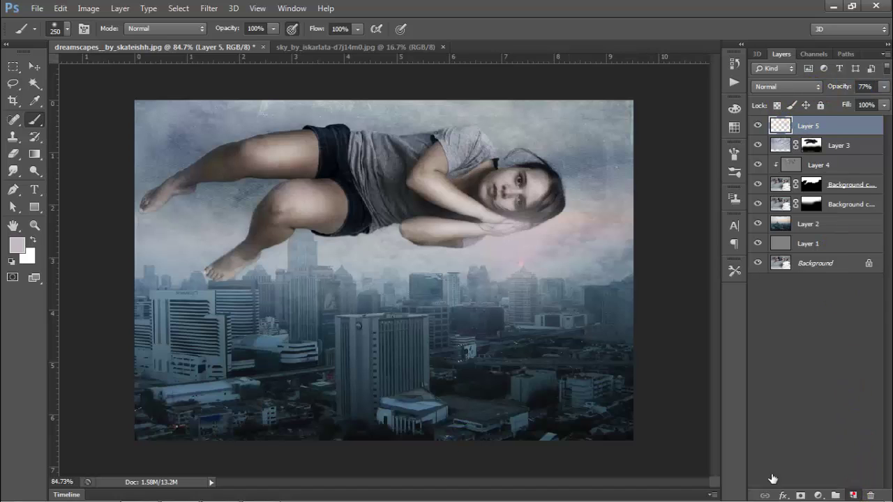
Step: Add another new layer and choose the 854 px cloud brush from the brush presets
left_click(852, 495)
right_click(342, 245)
scroll(461, 392, "down", 1)
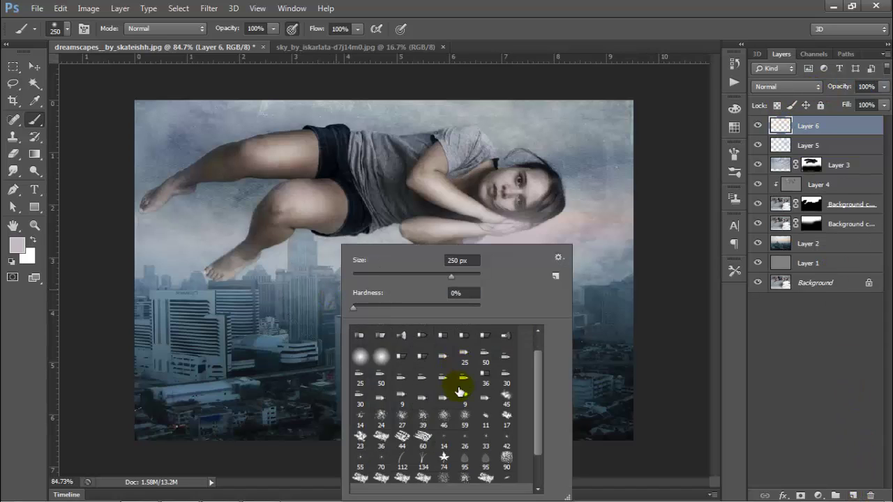
scroll(462, 392, "down", 2)
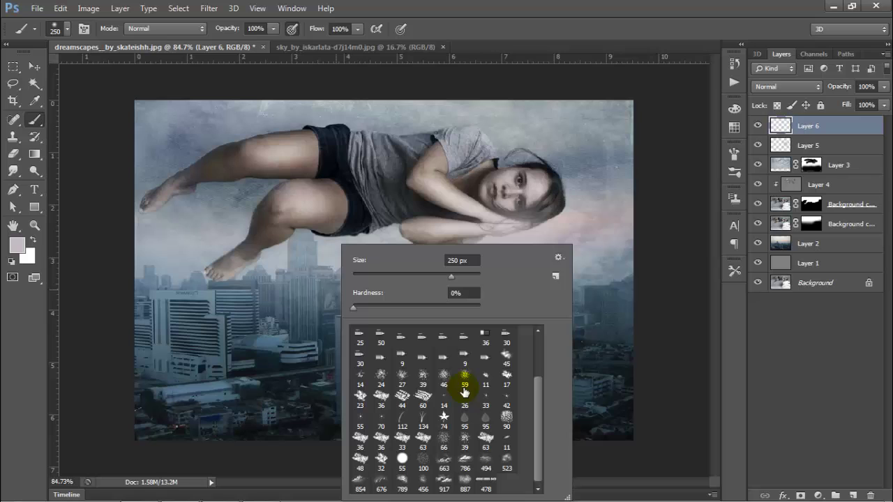
left_click(403, 486)
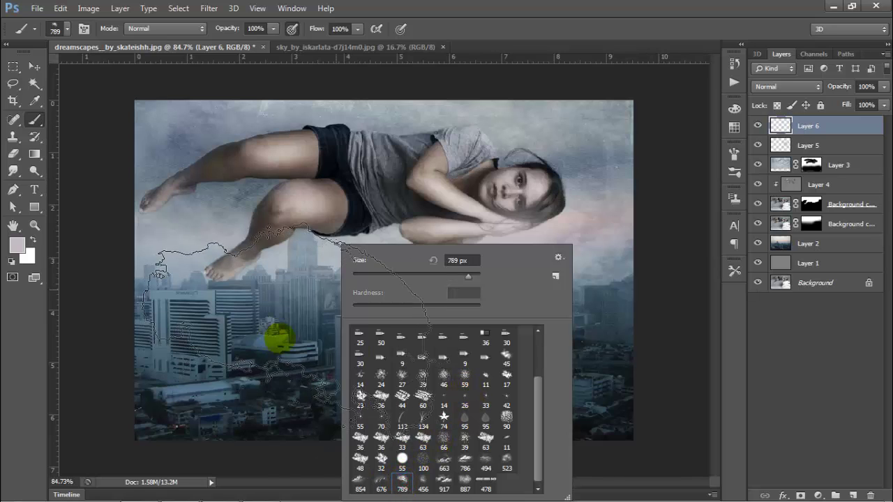
left_click(360, 482)
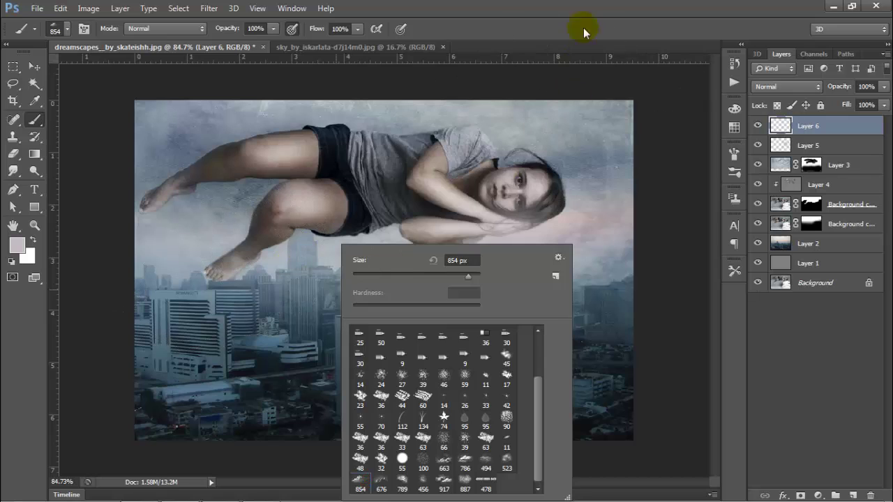
left_click(590, 7)
Step: Stamp white clouds at the woman's lower foot with the brush at 300 px and beside her hair at 200 px
key("bracketleft")
key("bracketleft")
key("bracketleft")
key("bracketleft")
key("bracketleft")
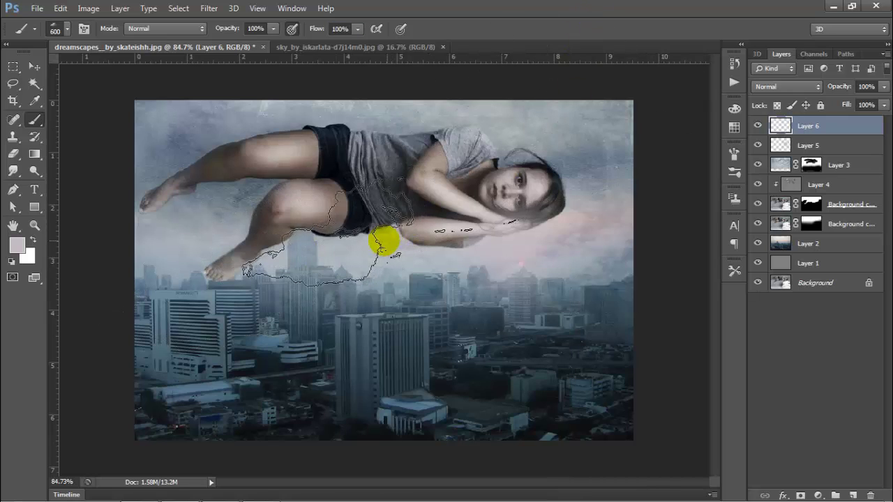
key("x")
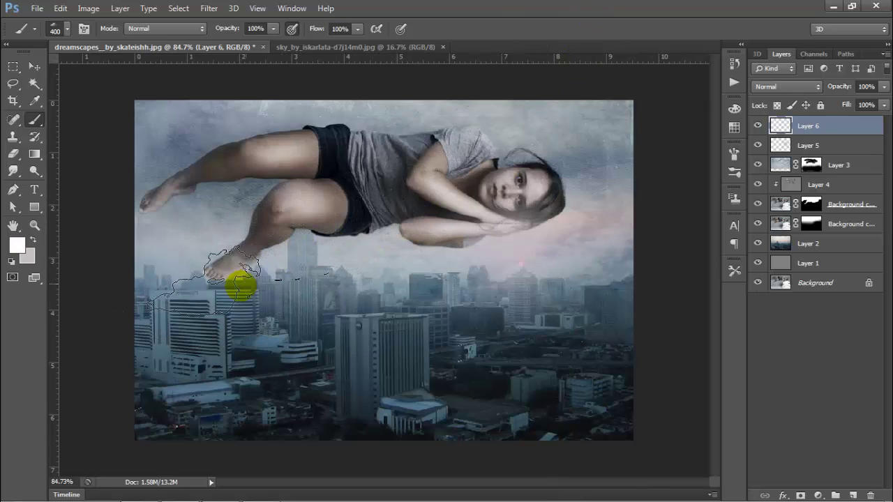
key("bracketleft")
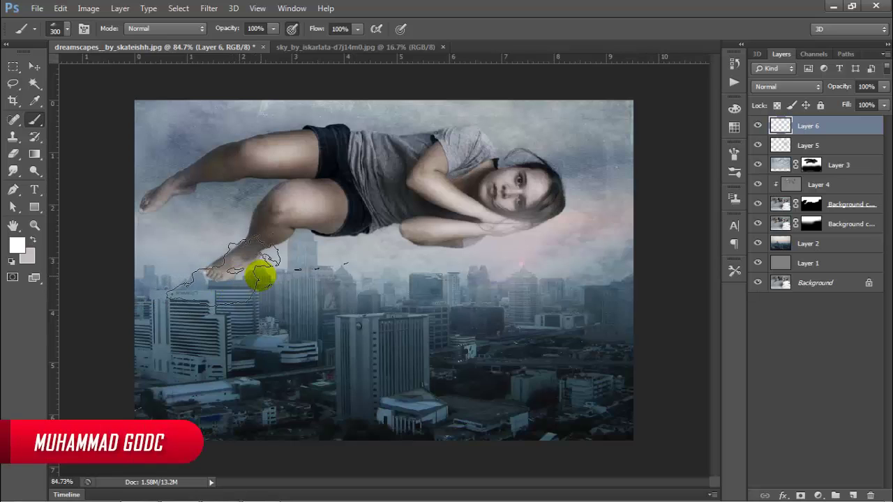
left_click(265, 282)
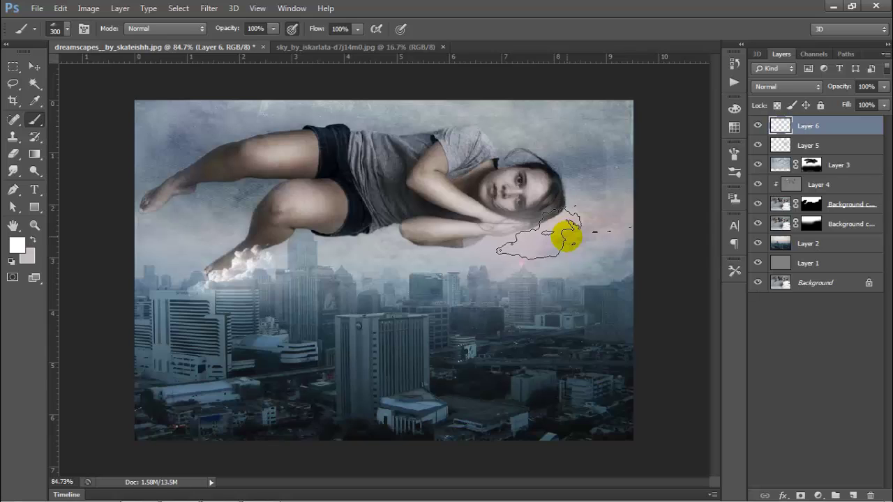
key("bracketleft")
left_click(567, 224)
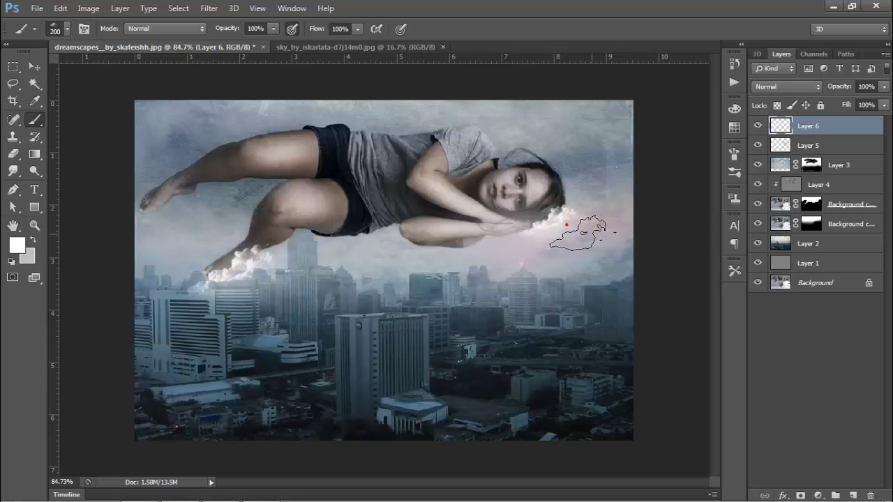
Step: Choose the 789 px cloud brush preset and reduce its size to 97 px
right_click(389, 316)
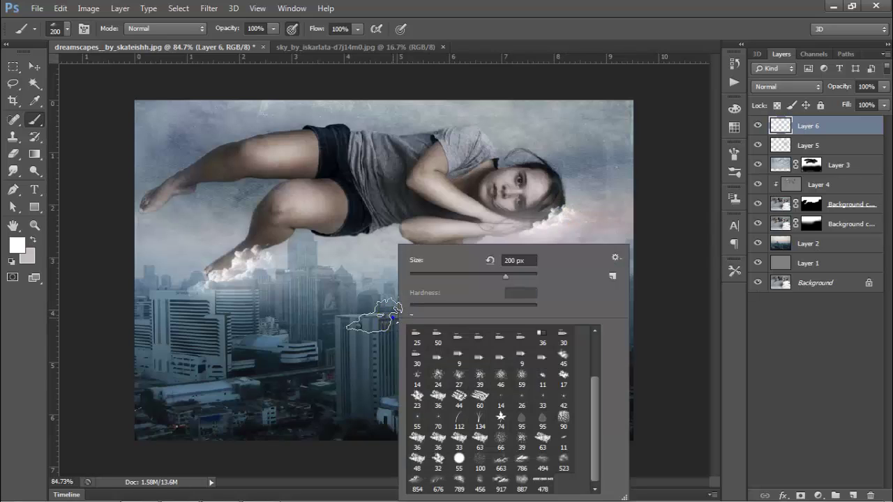
left_click(459, 483)
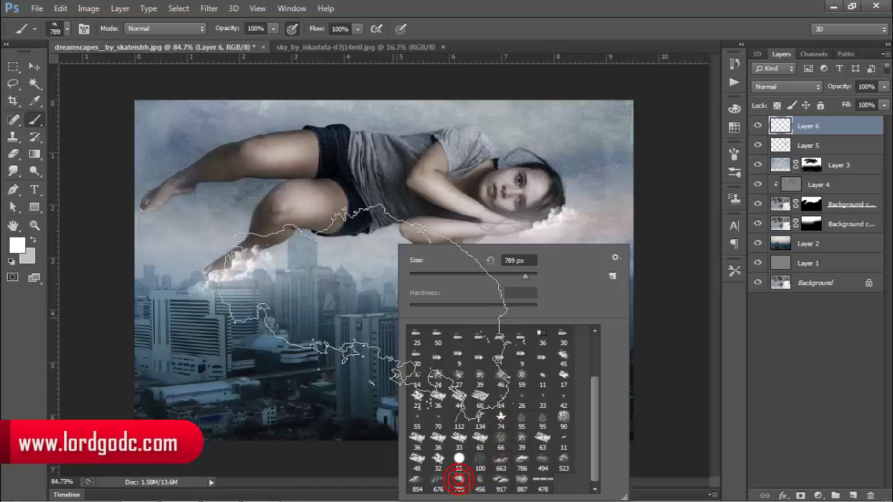
left_click(471, 277)
left_click(598, 4)
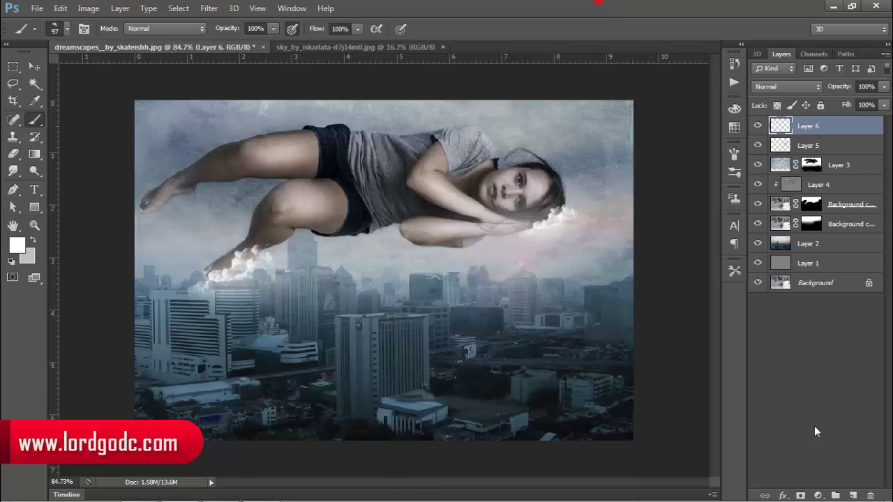
Step: Add a new layer and stamp a white cloud below the woman's waist with the cloud brush at 200 px
left_click(852, 495)
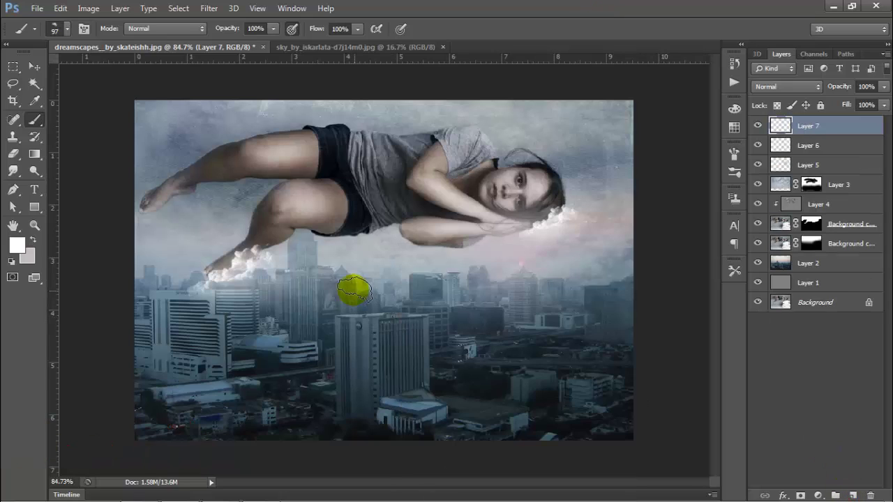
key("bracketright")
key("bracketright")
key("bracketright")
key("bracketright")
key("bracketright")
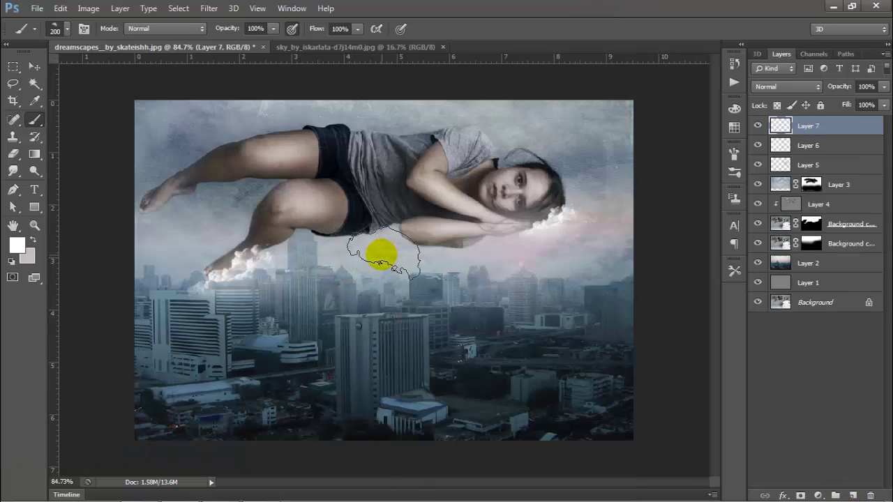
left_click(381, 254)
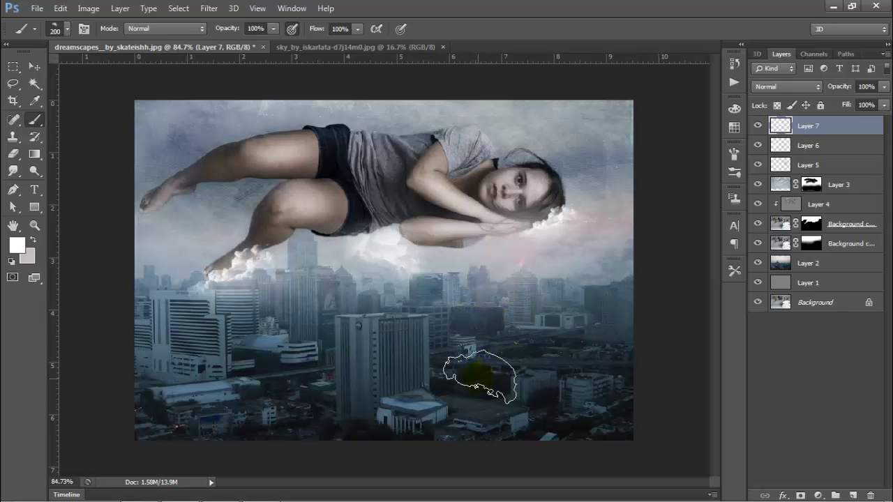
Step: Choose the 786 px cloud brush preset, size it to 125 px and stamp a white cloud under the woman's upper foot
right_click(460, 370)
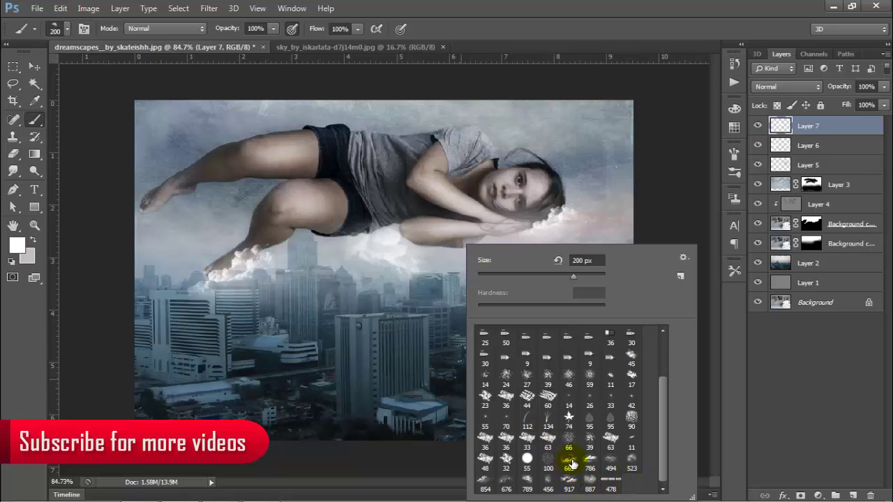
left_click(590, 463)
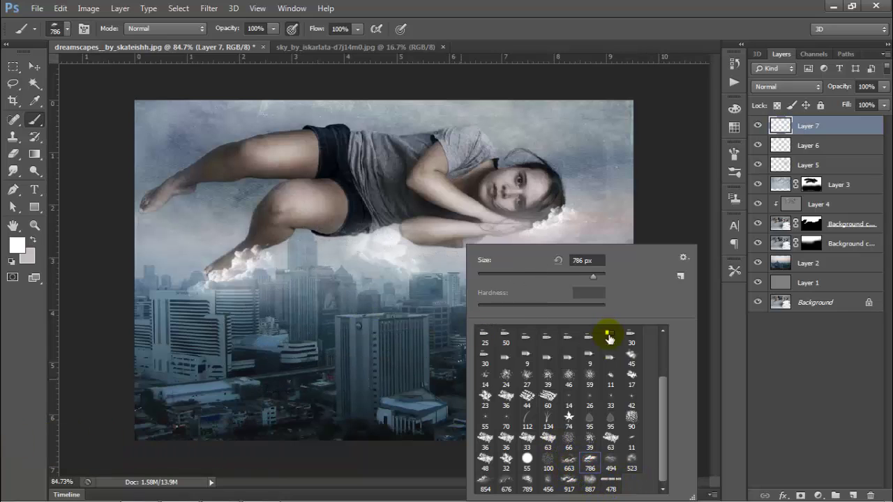
left_click(614, 6)
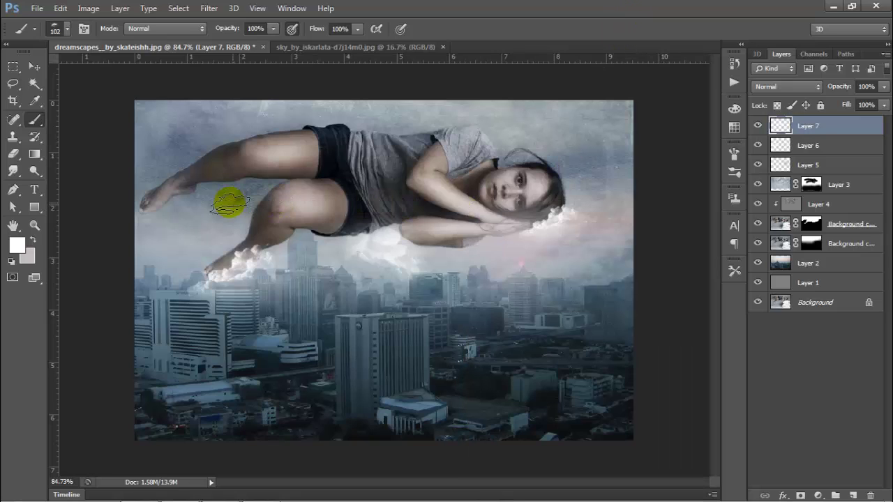
key("bracketright")
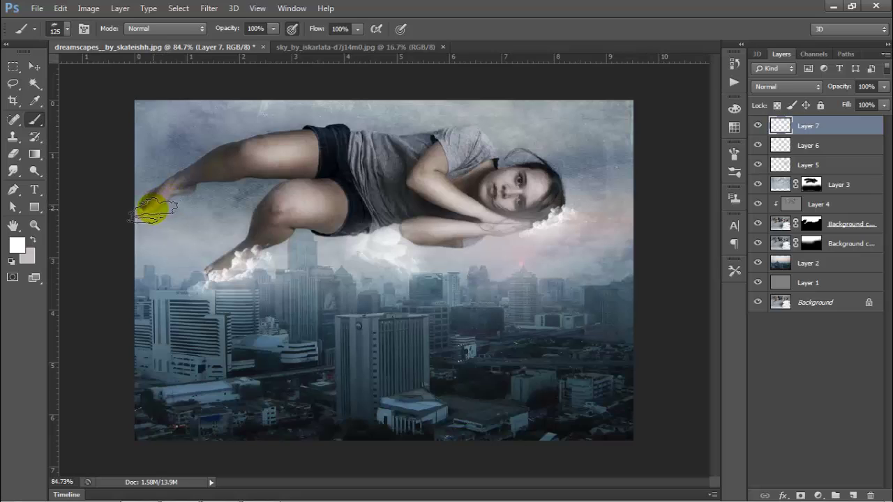
left_click(149, 210)
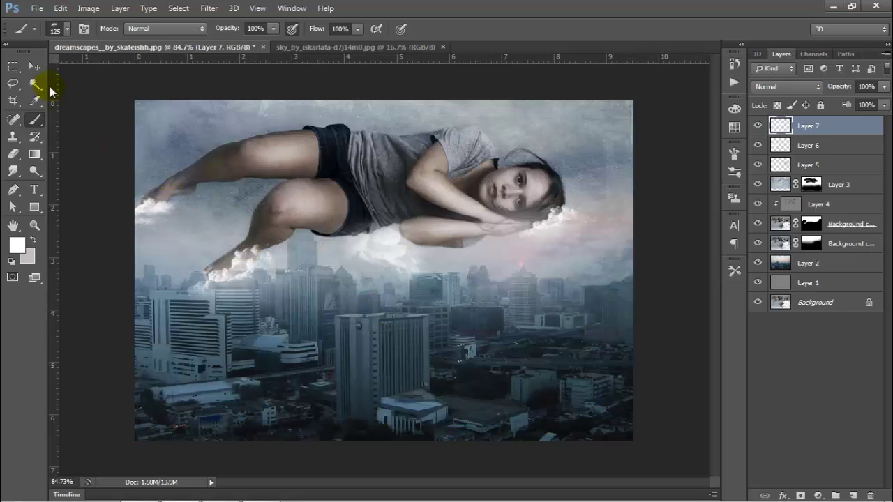
Step: Switch to the Move tool and close the sky image document
key("v")
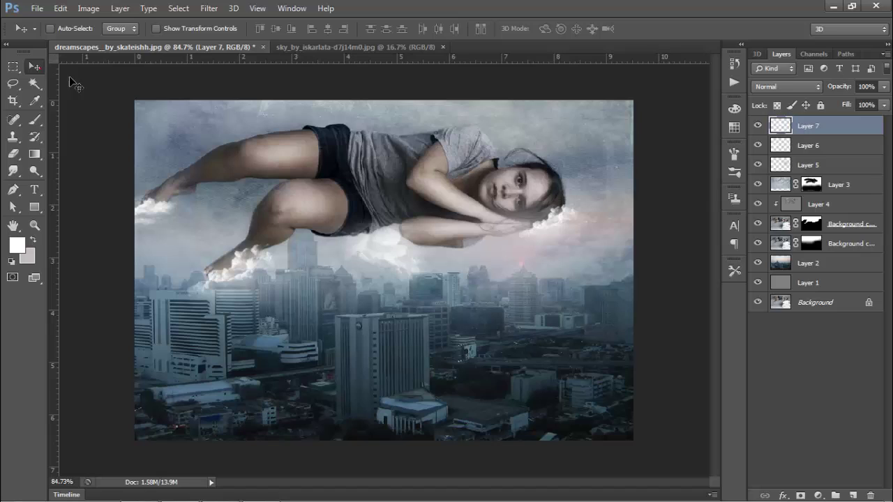
left_click(442, 47)
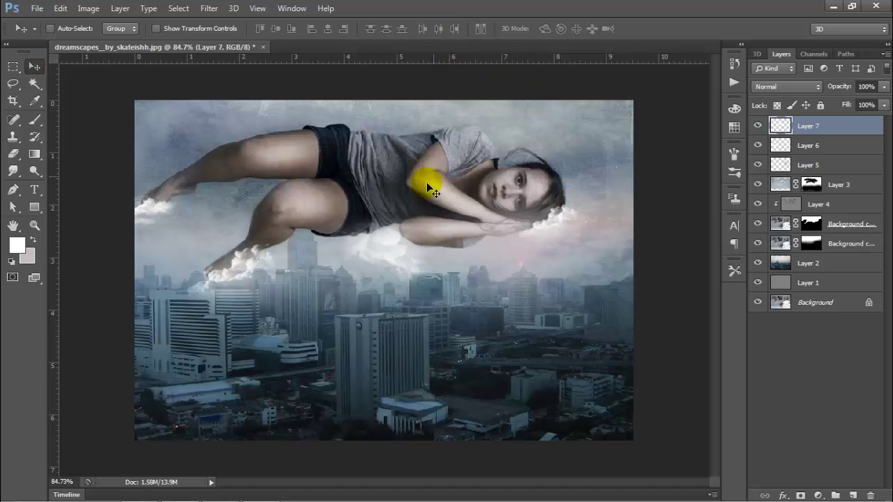
Step: Open the birds PNG from the Source folder and bring the birds into the dreamscapes composite over the woman's lower foot
left_click(40, 12)
left_click(39, 33)
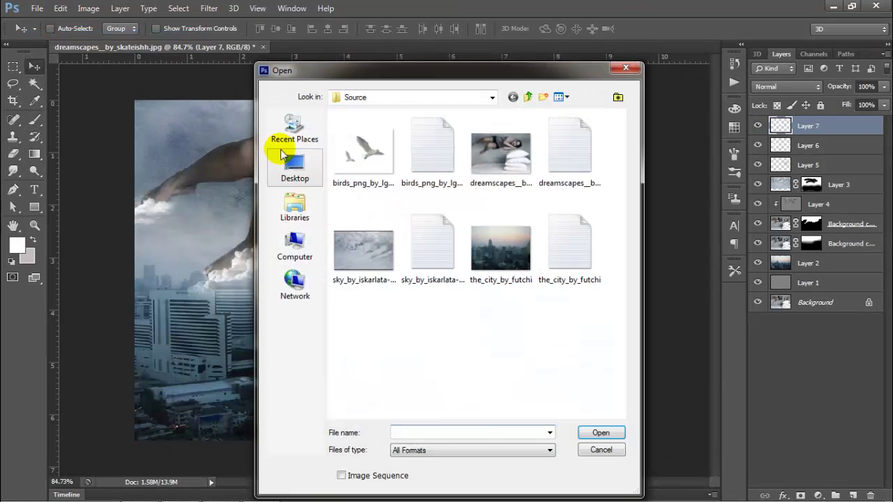
left_click(356, 155)
left_click(598, 433)
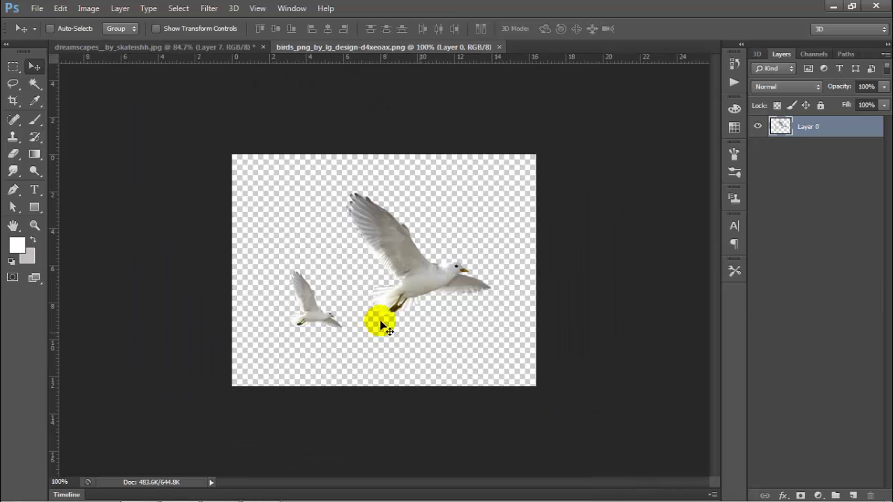
left_click_drag(360, 264, 221, 77)
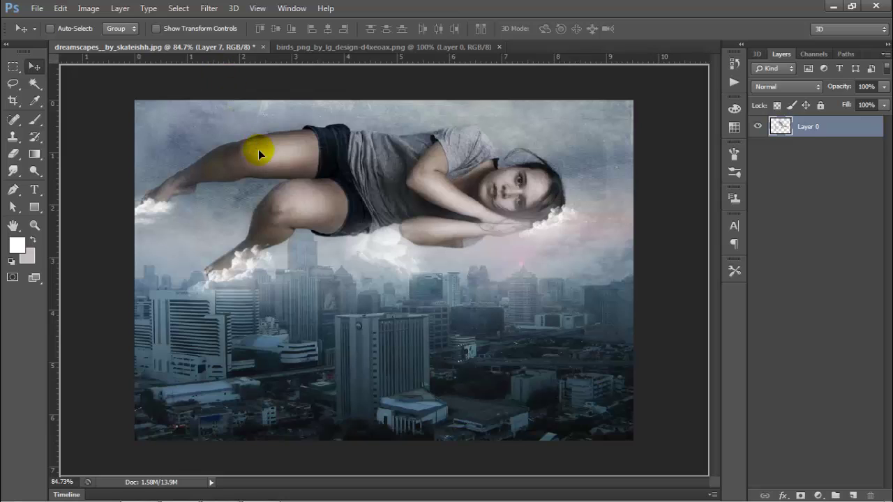
left_click_drag(258, 150, 226, 263)
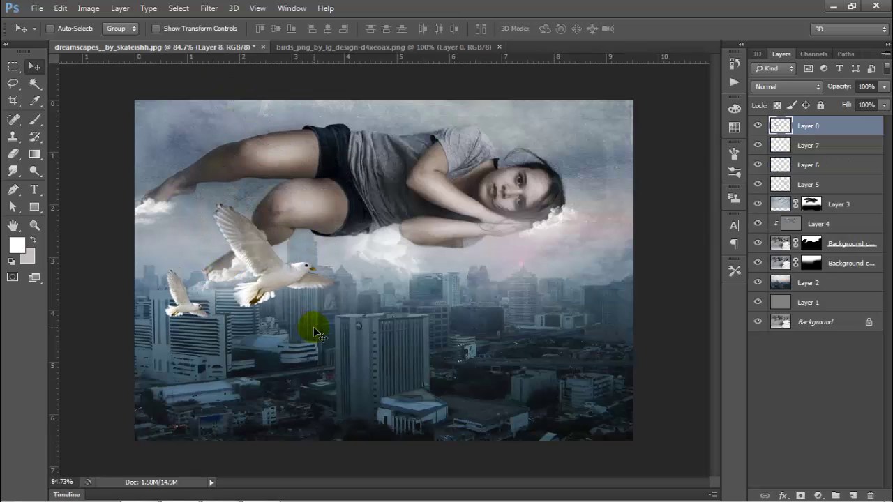
Step: Scale the birds layer down and place the birds in the sky between the woman's feet
key("ctrl+t")
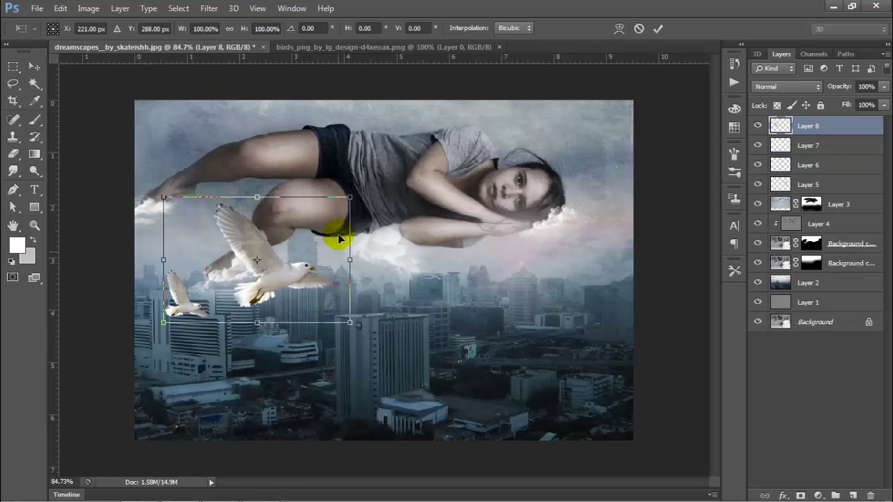
left_click_drag(349, 199, 238, 221)
key("Return")
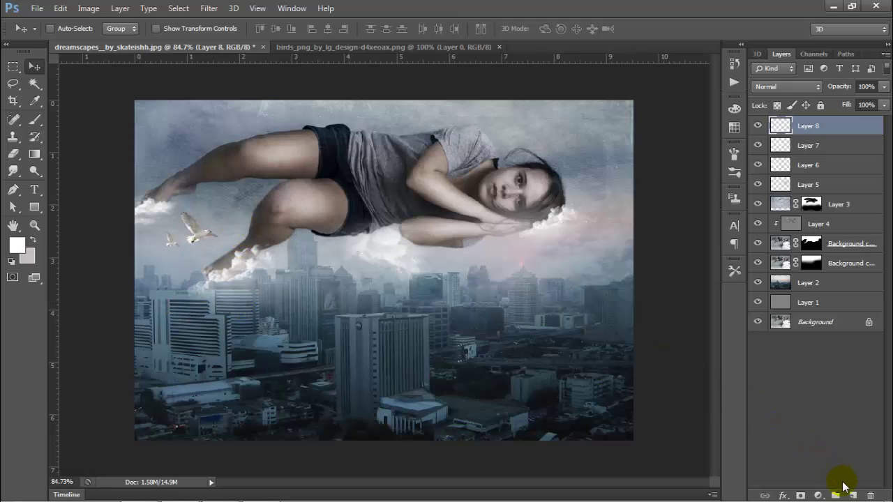
Step: Add a Hue/Saturation adjustment clipped to the birds layer with Saturation at -47
left_click(821, 494)
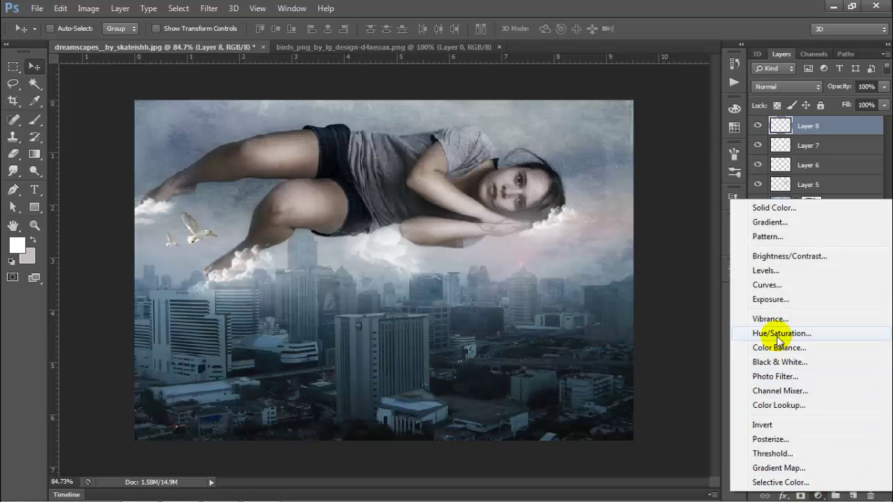
left_click(806, 275)
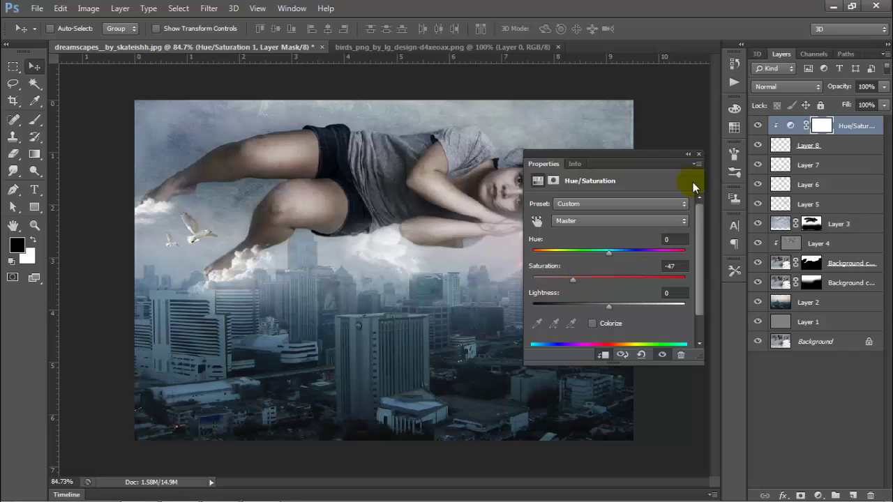
left_click(699, 155)
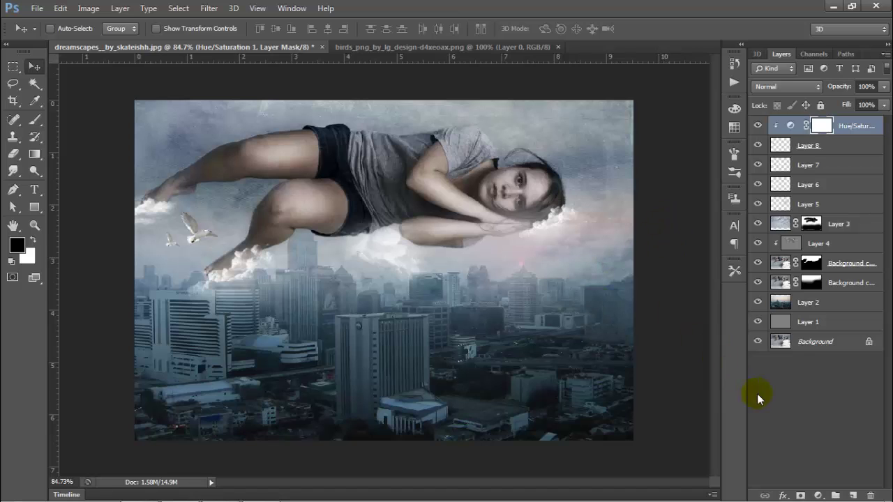
Step: Add a Color Balance adjustment clipped to the birds, setting midtones Cyan/Red to -14 and shifting Yellow/Blue slightly toward blue
left_click(819, 495)
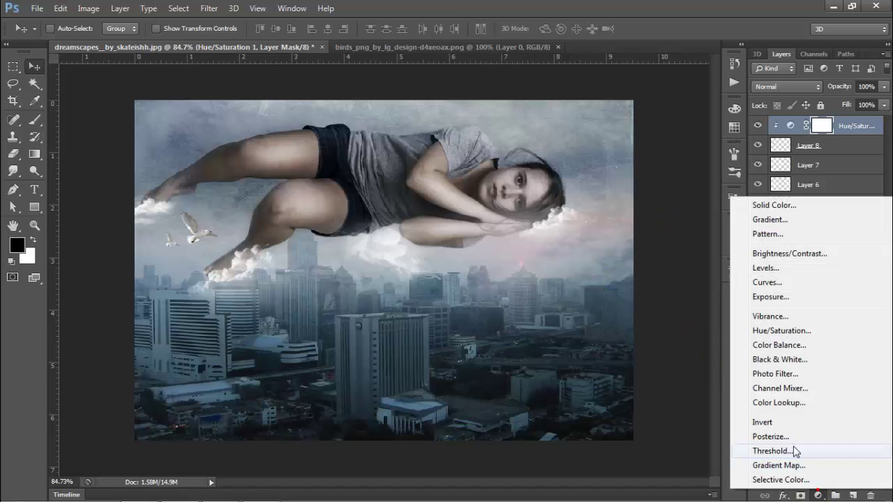
left_click(767, 344)
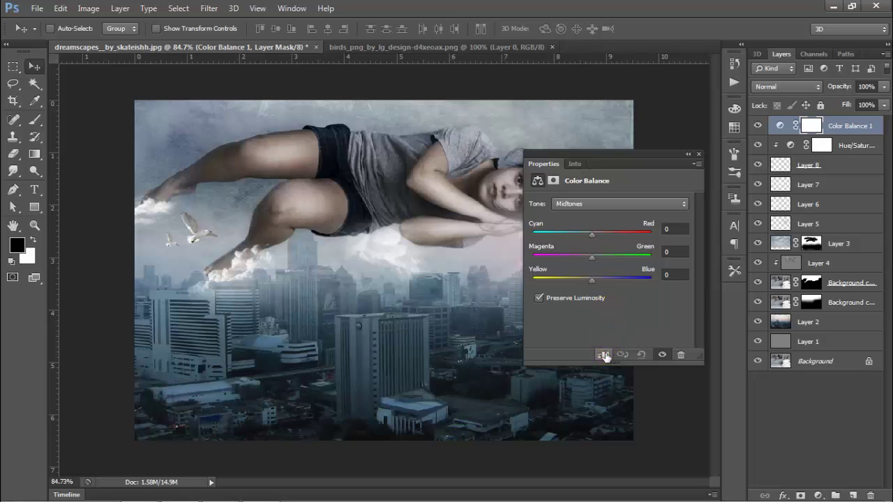
mouse_move(591, 233)
left_mouse_down()
mouse_move(570, 236)
mouse_move(583, 236)
left_mouse_up()
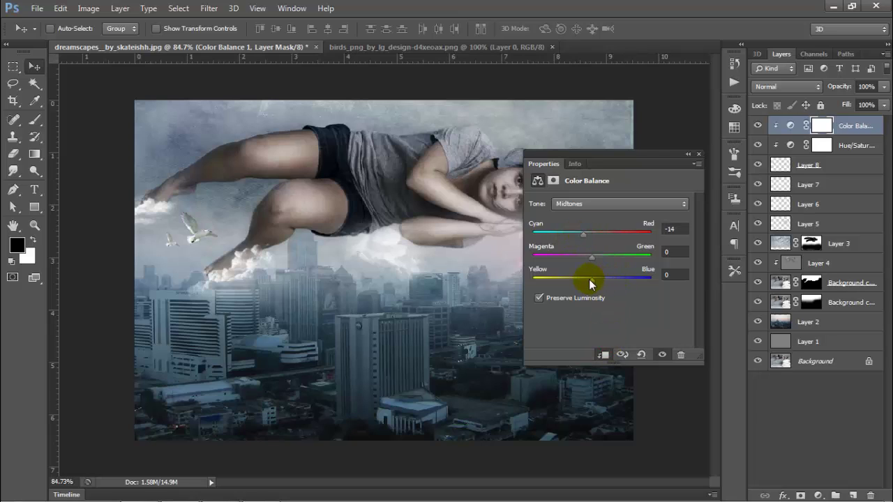
left_click_drag(589, 279, 598, 282)
left_click(700, 154)
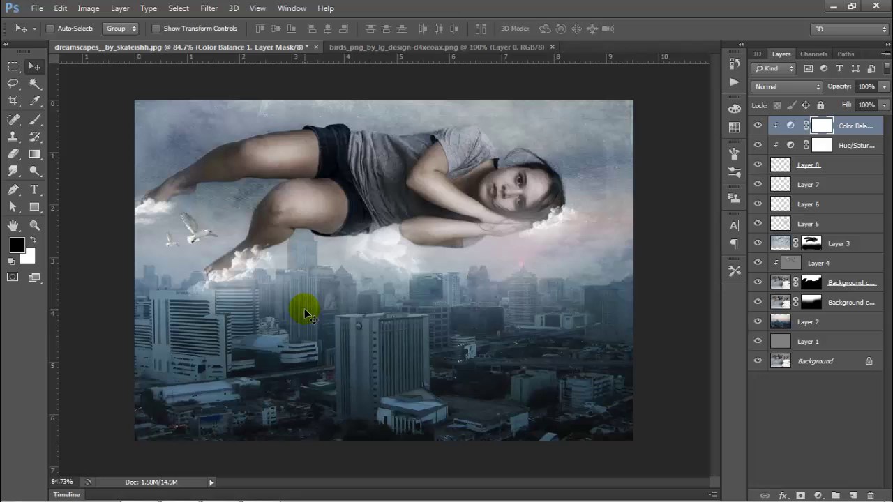
Step: Lasso the larger bird on Layer 8 and copy it to its own layer
left_click(13, 83)
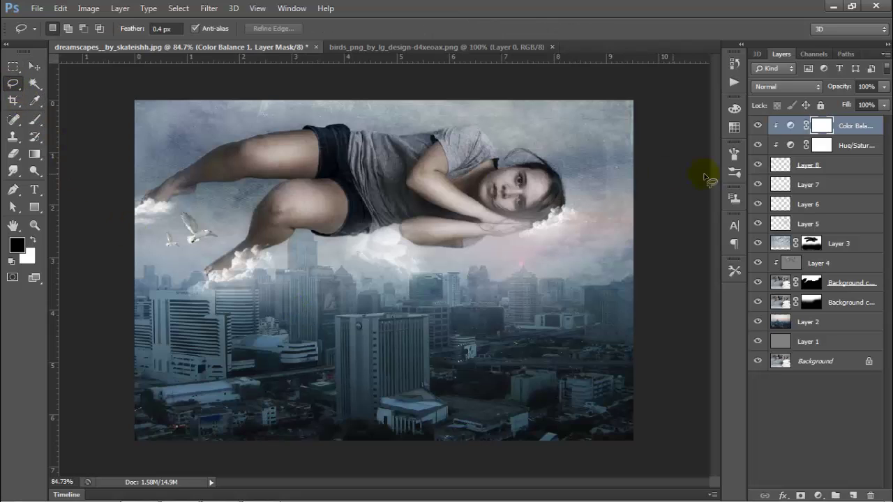
left_click(796, 169)
mouse_move(222, 272)
left_mouse_down()
mouse_move(196, 258)
mouse_move(205, 253)
mouse_move(188, 250)
mouse_move(172, 211)
mouse_move(189, 204)
mouse_move(217, 215)
mouse_move(230, 241)
mouse_move(199, 247)
left_mouse_up()
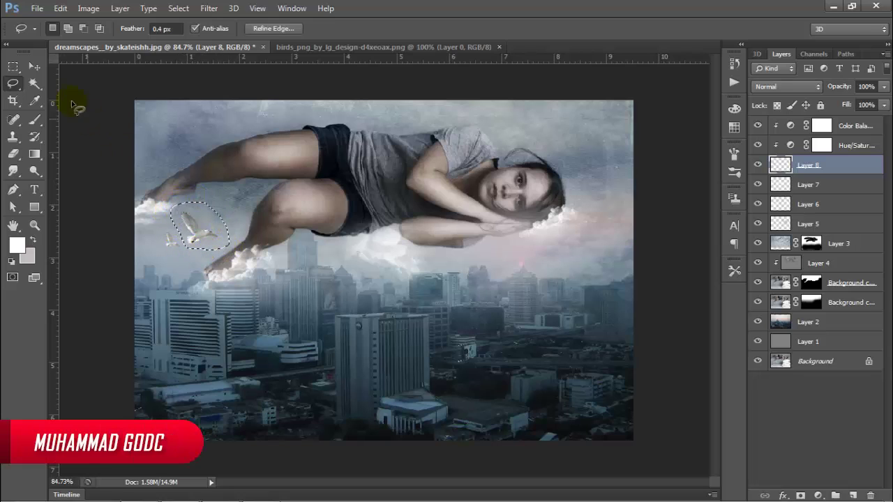
left_click(35, 68)
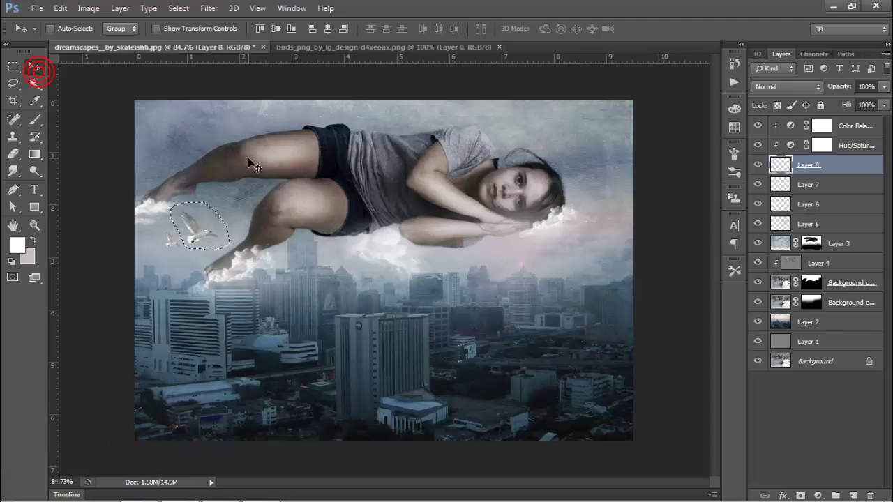
key("ctrl+j")
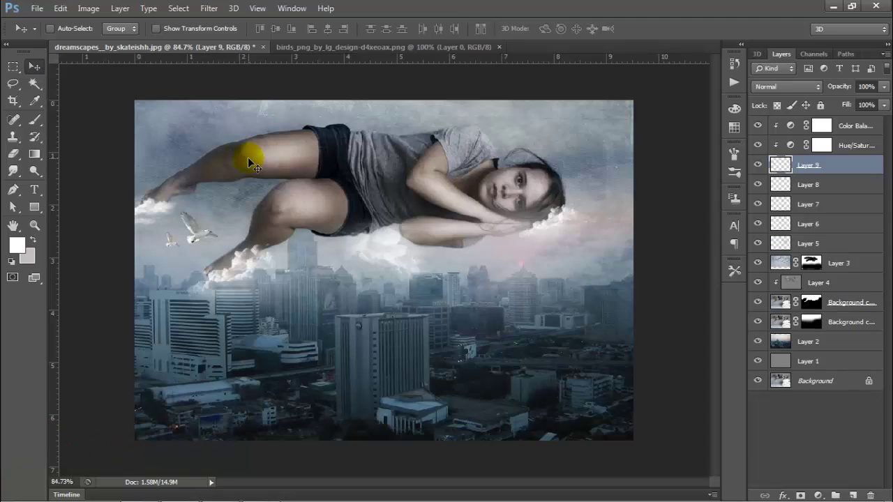
Step: Move the two birds on Layer 8 across the image to the cloud beneath the woman's head
left_click(806, 184)
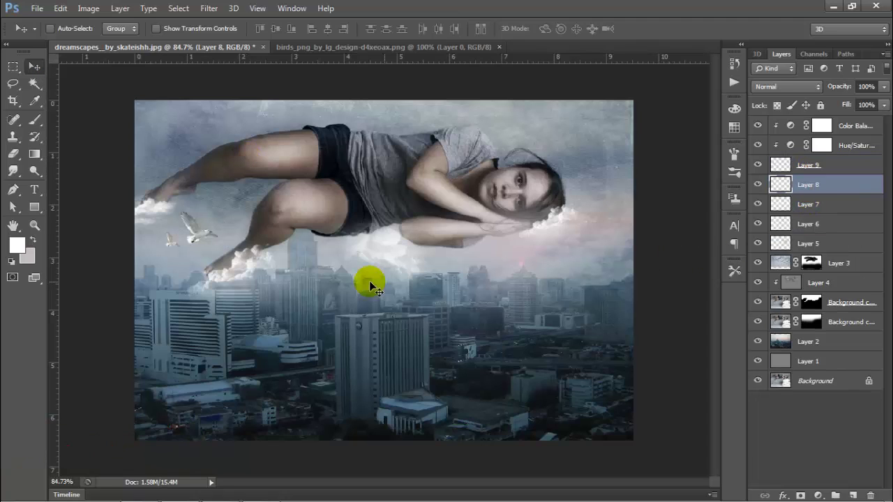
left_click_drag(309, 272, 656, 271)
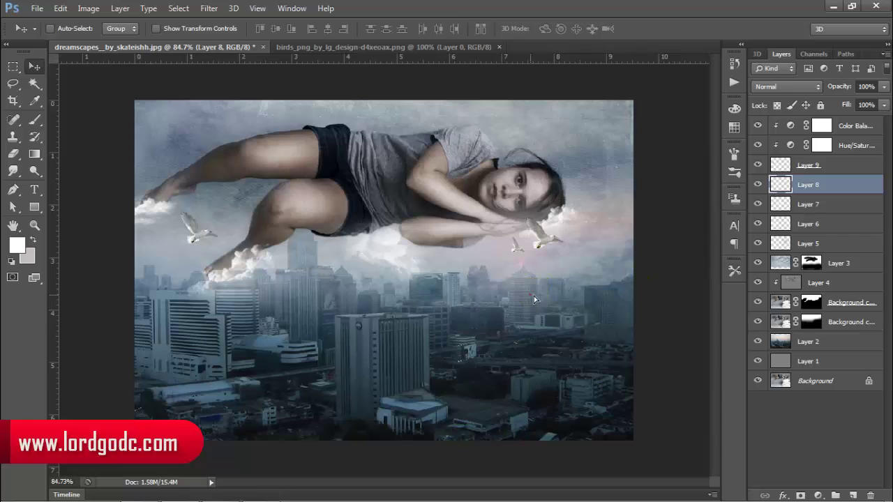
left_click_drag(534, 297, 554, 292)
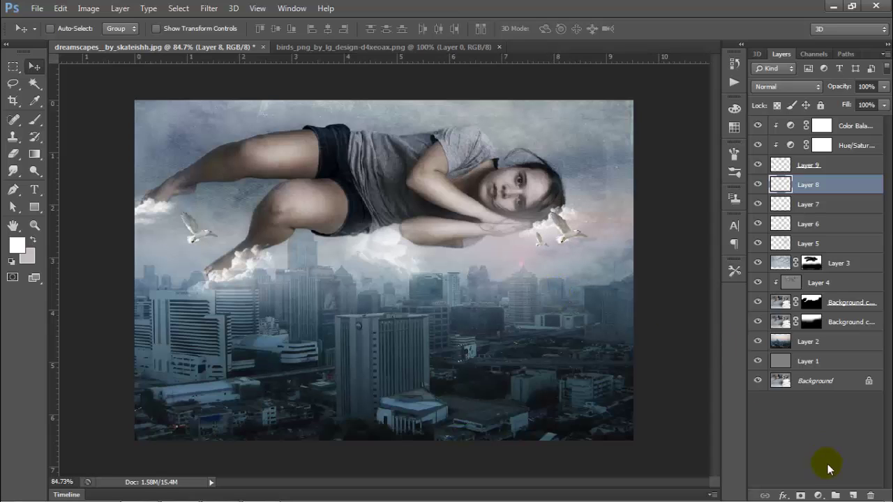
Step: Add a Color Balance adjustment clipped to Layer 8, shifting the midtones toward cyan and slightly toward blue
left_click(820, 496)
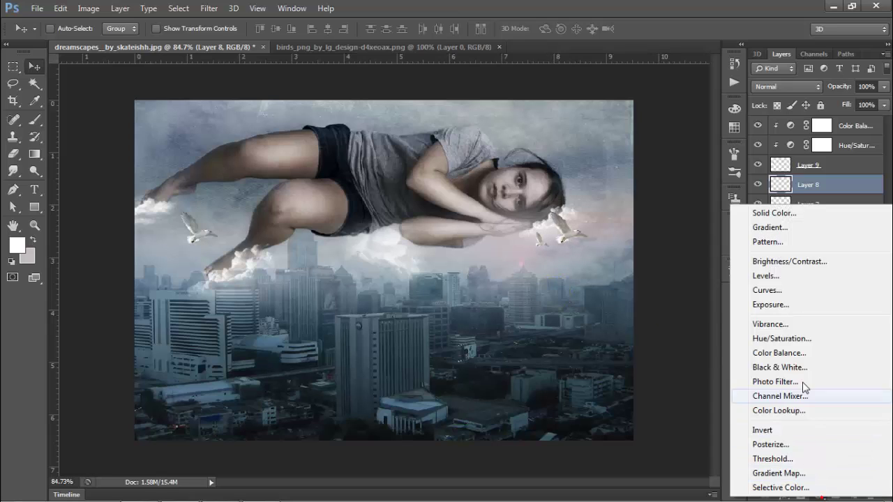
left_click(791, 352)
left_click(603, 354)
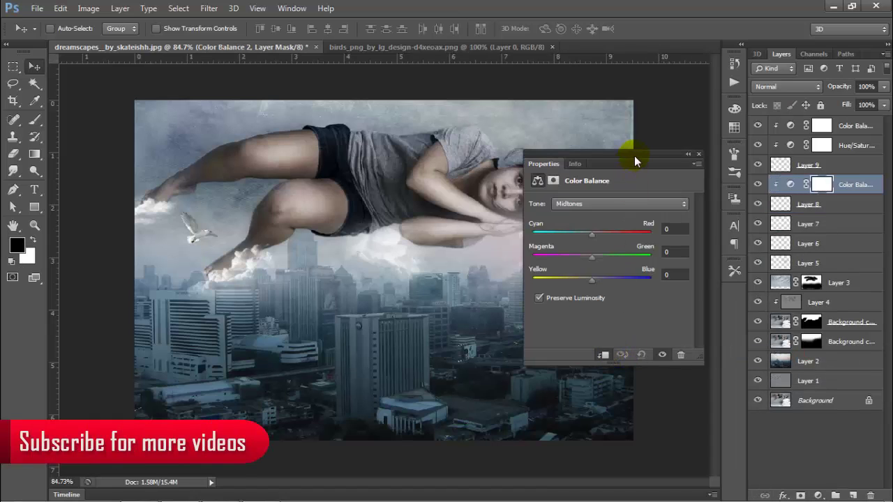
left_click_drag(634, 156, 363, 261)
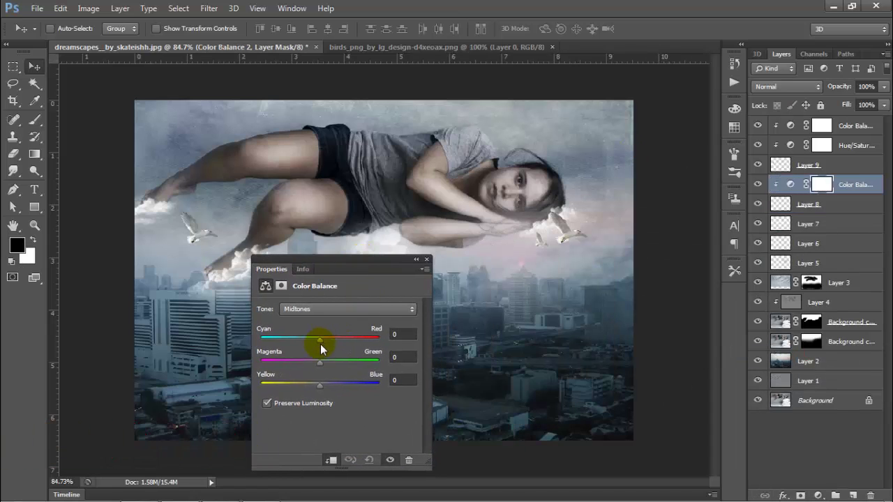
left_click_drag(320, 341, 304, 344)
left_click_drag(318, 386, 328, 386)
left_click(427, 259)
Step: Scale the single bird on Layer 9 to about 75%, rotate it -14.36° and reposition it between the woman's feet
left_click(781, 166)
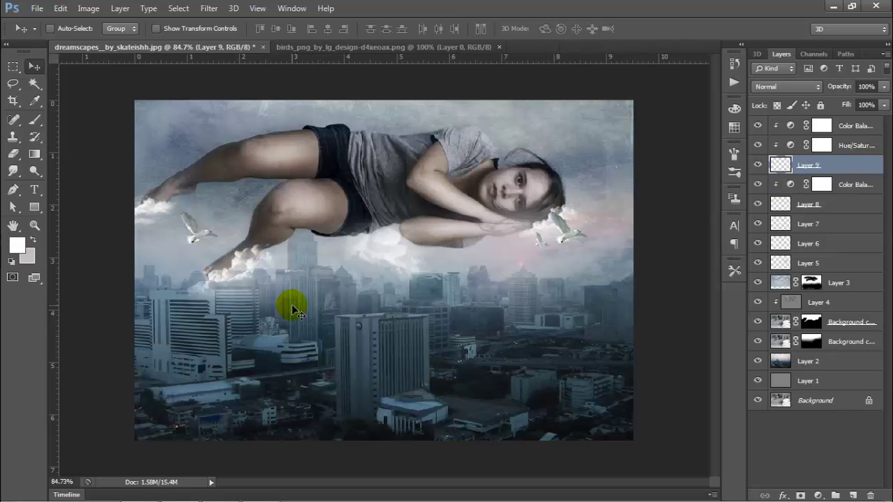
key("ctrl+t")
left_click_drag(215, 245, 229, 205)
key("Return")
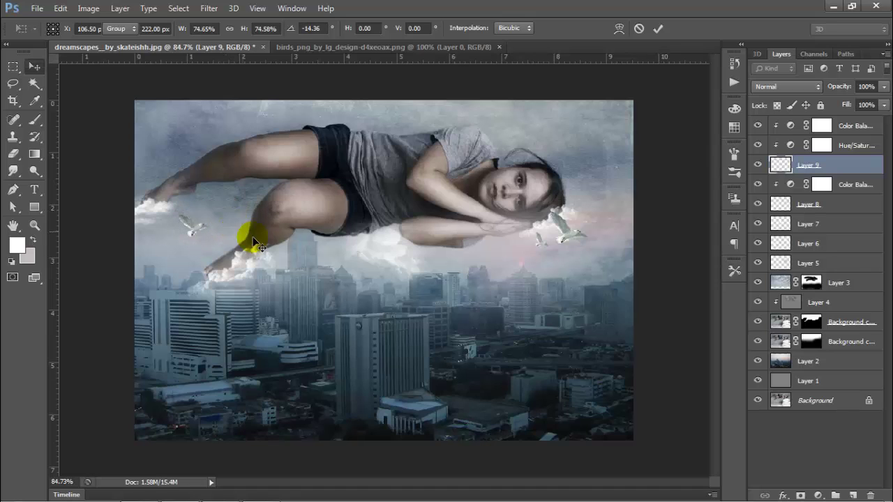
left_click_drag(251, 245, 261, 266)
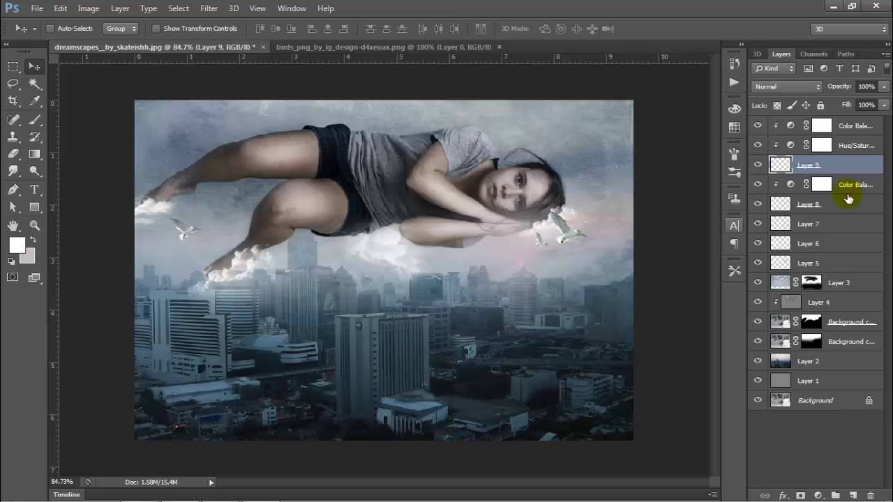
Step: Add a new layer above all others and set up a soft round brush with black as the foreground colour
left_click(845, 132)
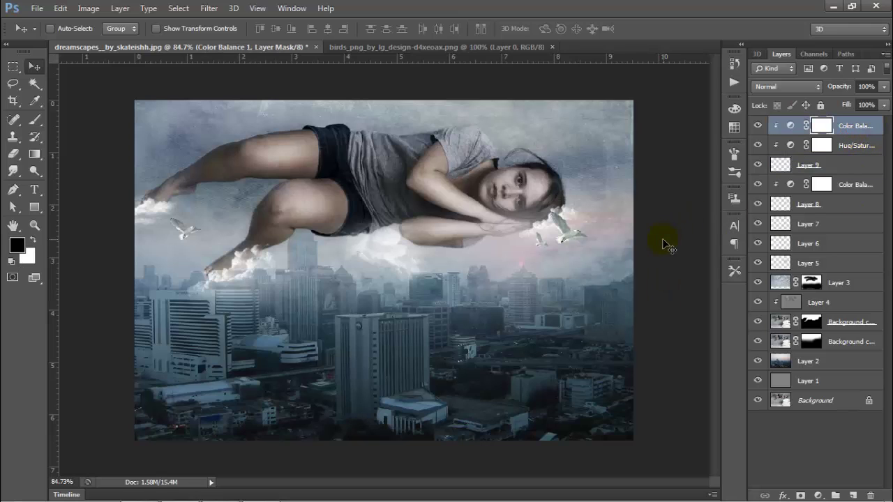
left_click(852, 495)
left_click(35, 120)
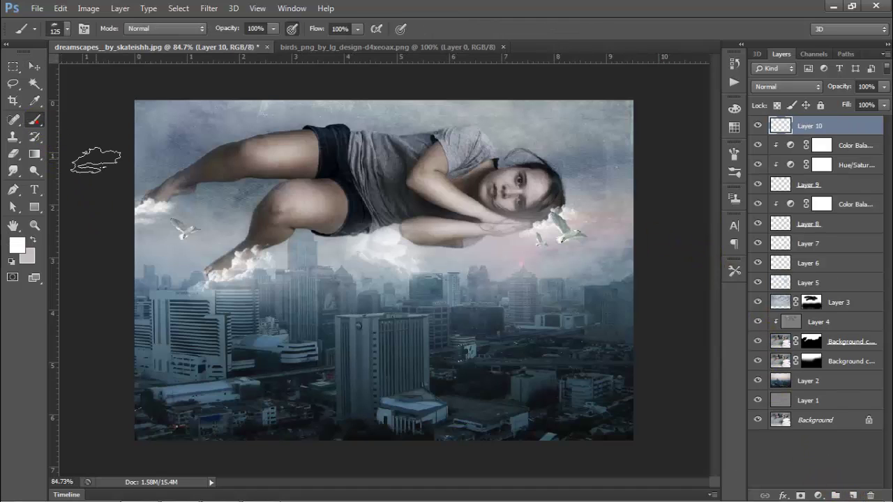
key("d")
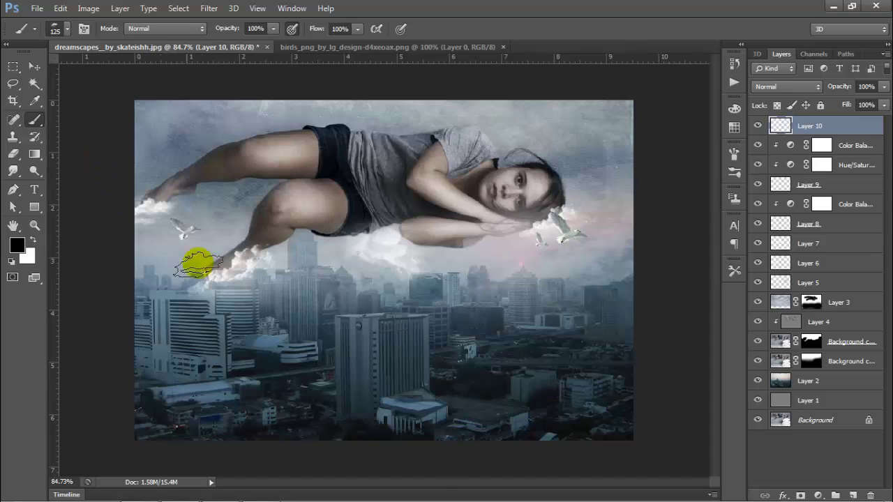
right_click(210, 245)
left_click_drag(411, 414, 411, 365)
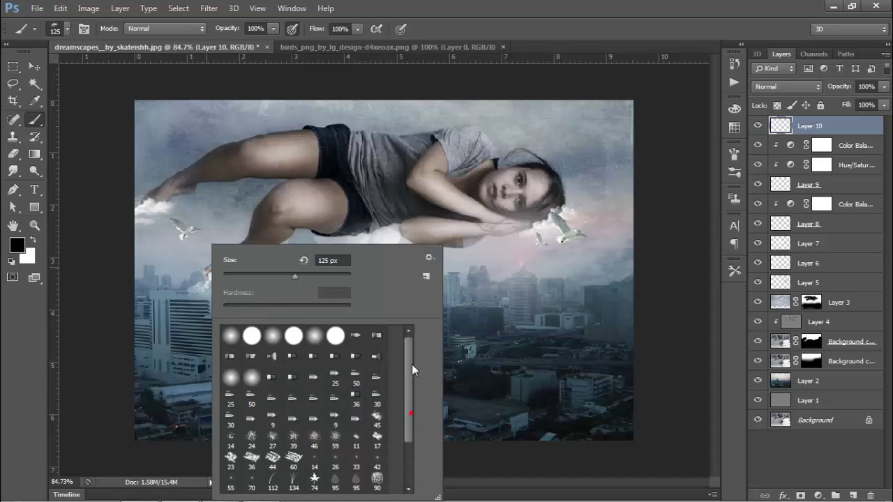
left_click(231, 336)
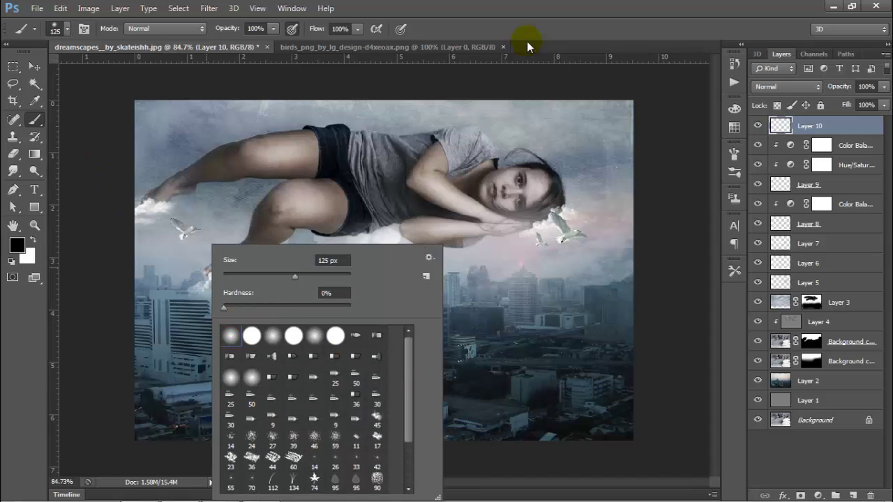
left_click(594, 34)
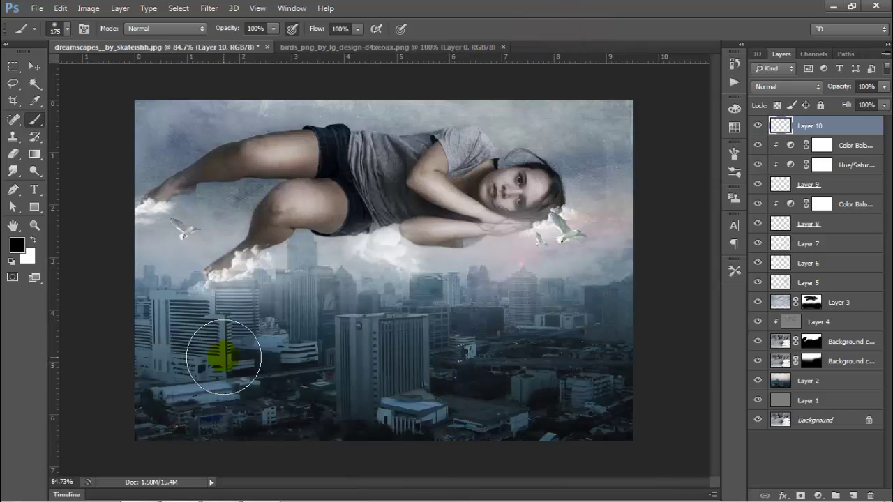
Step: Darken the lower part of the city with black strokes using a 250 px brush at 69% opacity and 72% flow
key("bracketright")
key("bracketright")
key("bracketright")
key("bracketright")
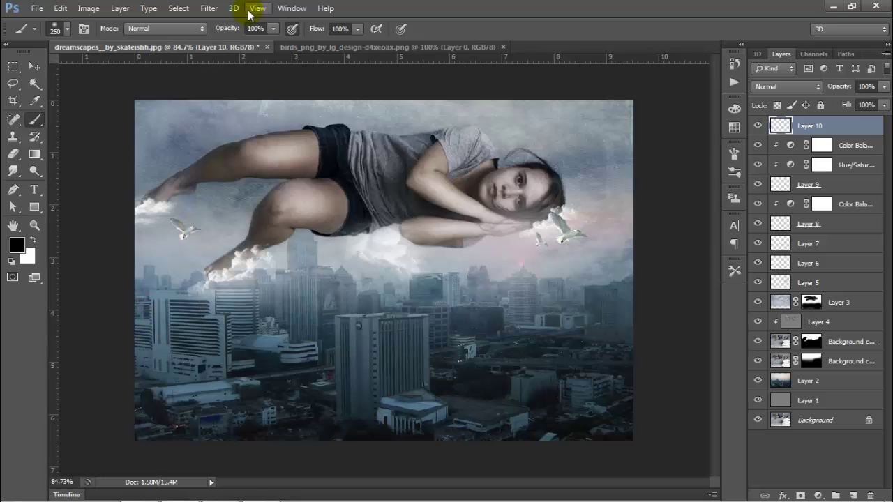
left_click_drag(230, 29, 208, 33)
left_click_drag(317, 29, 297, 33)
mouse_move(180, 412)
left_mouse_down()
mouse_move(254, 432)
mouse_move(374, 431)
mouse_move(594, 409)
mouse_move(623, 379)
left_mouse_up()
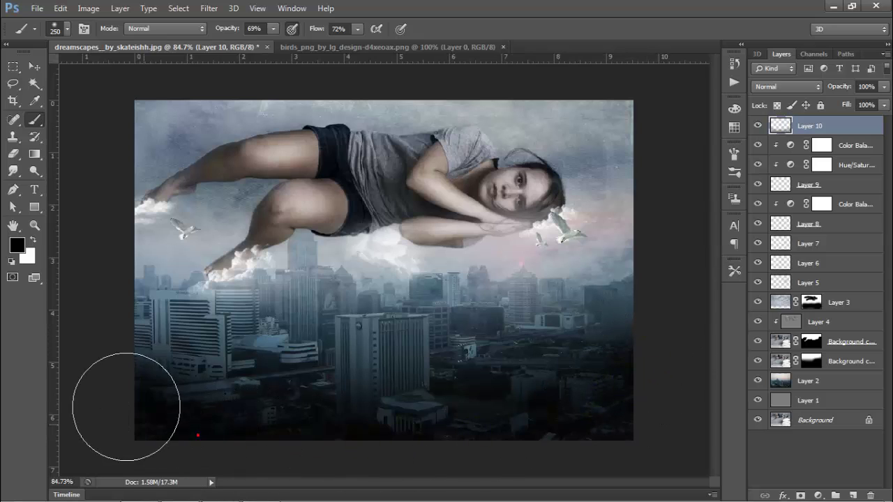
mouse_move(126, 398)
left_mouse_down()
mouse_move(472, 434)
mouse_move(635, 389)
left_mouse_up()
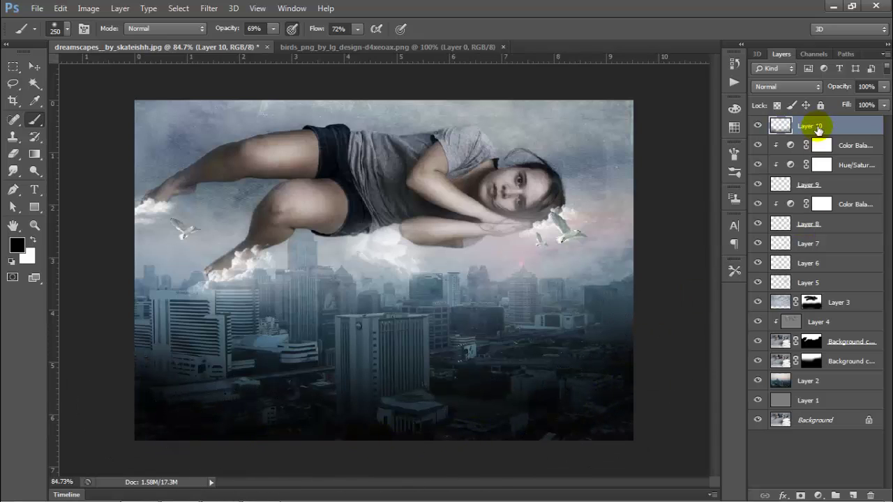
Step: Lower the opacity of Layer 10, the black shading over the city, to 40%
left_click_drag(841, 86, 827, 94)
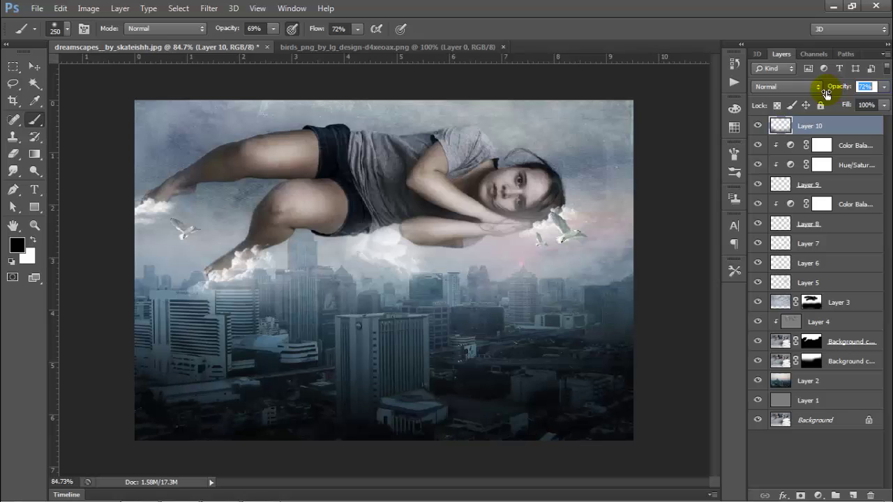
left_click(817, 88)
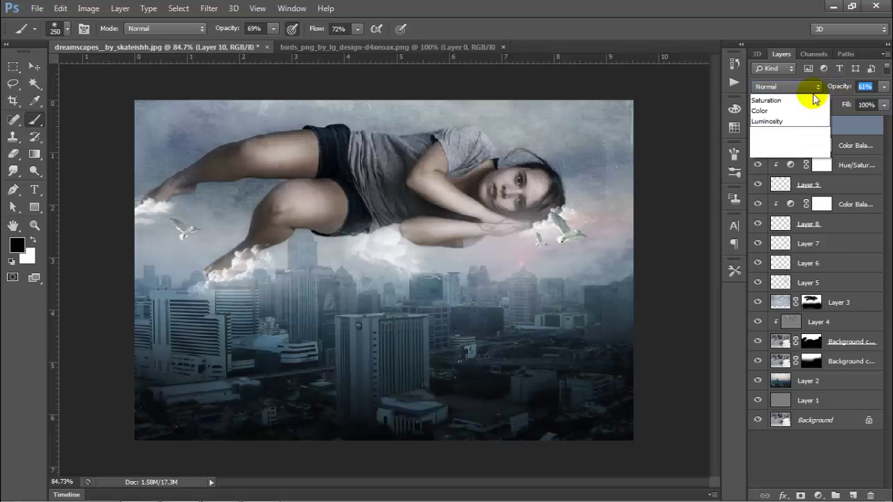
left_click(90, 102)
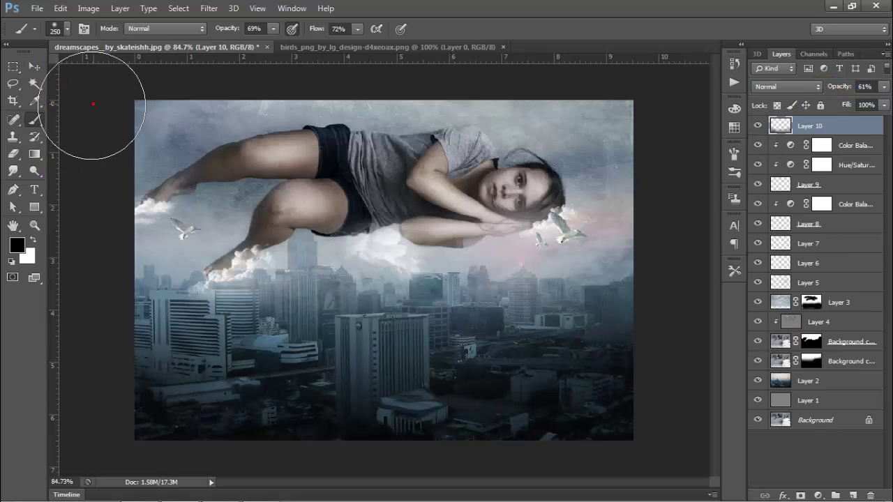
key("v")
scroll(383, 207, "down", 6)
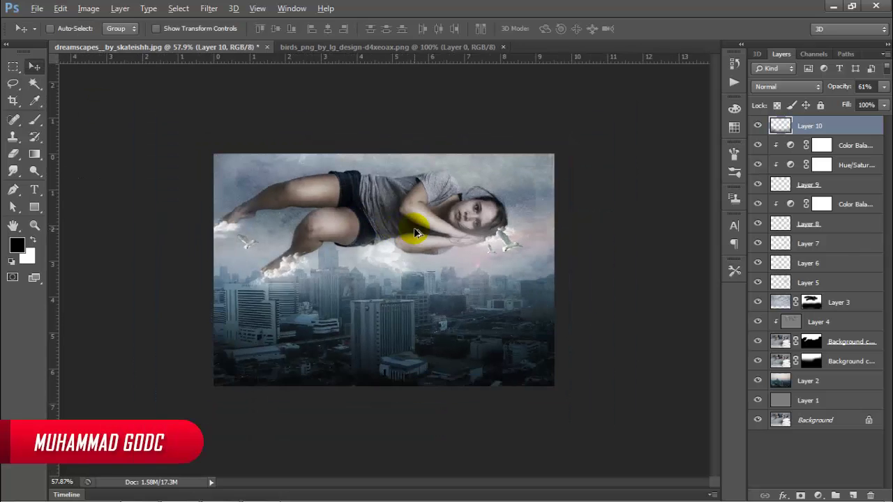
scroll(443, 274, "up", 6)
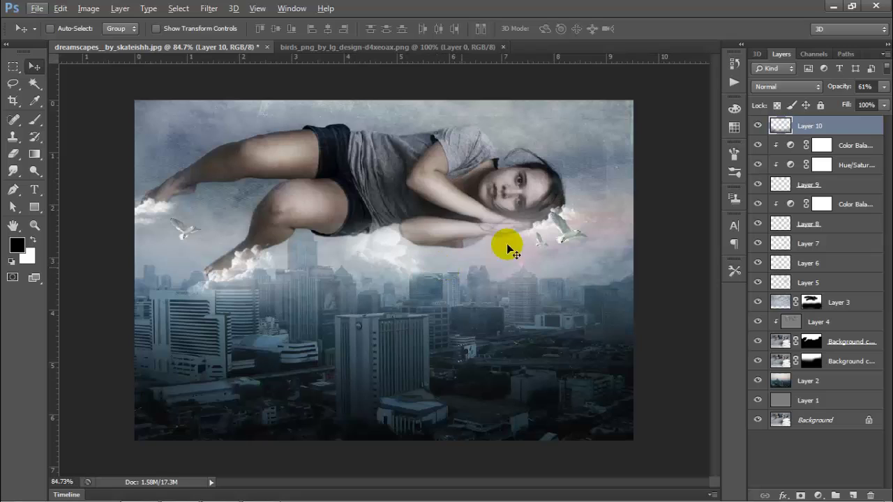
left_click_drag(840, 87, 827, 92)
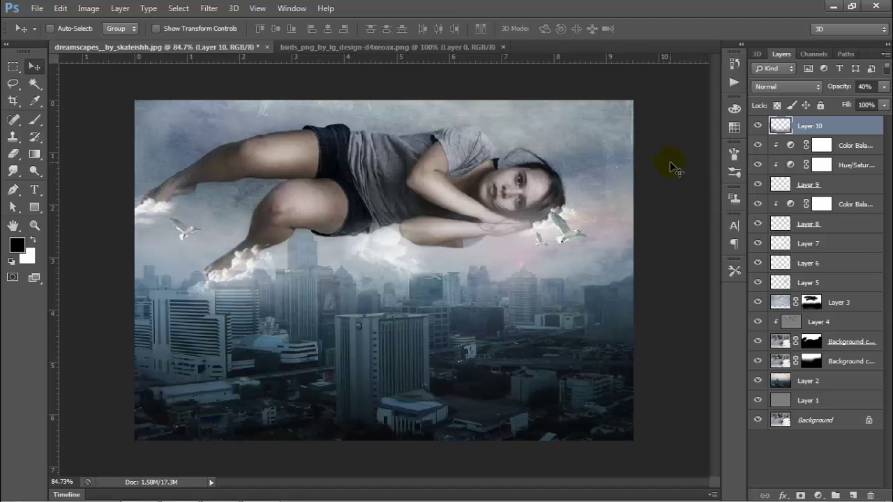
Step: Stamp all visible layers into a new merged layer at the top and open it in Nik Software's Color Efex Pro 4
key("ctrl+shift+alt+e")
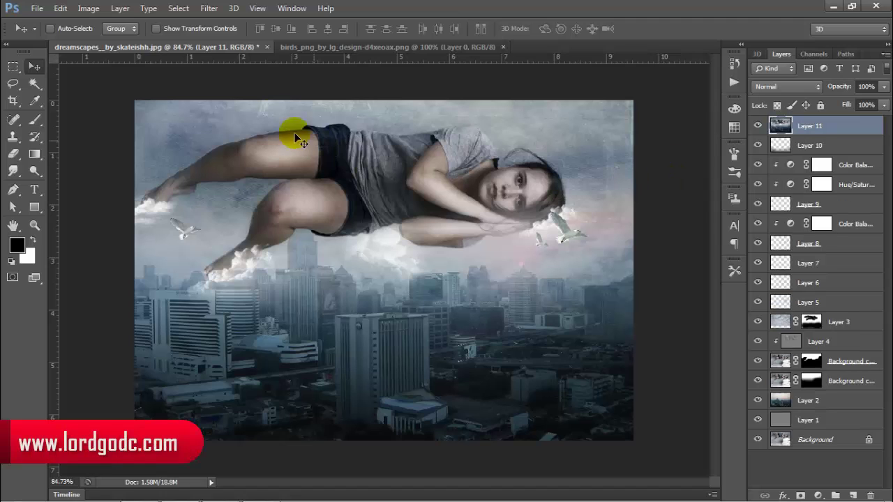
left_click(209, 8)
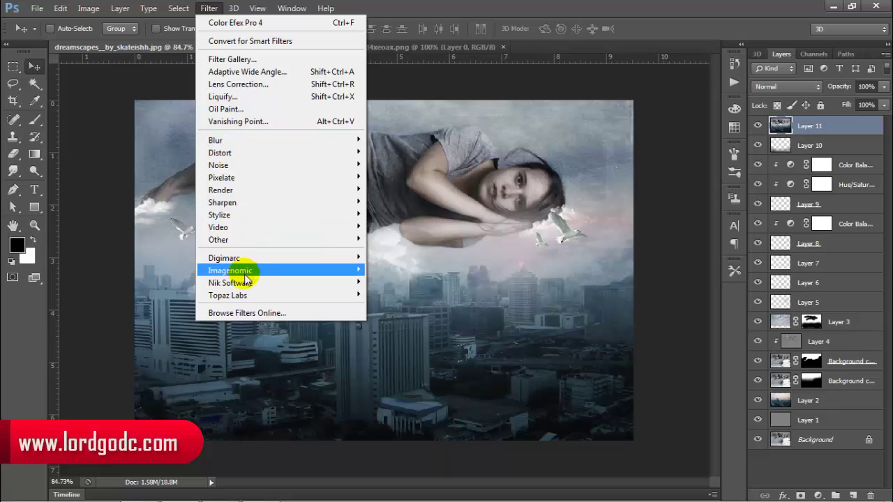
mouse_move(286, 282)
left_click(381, 284)
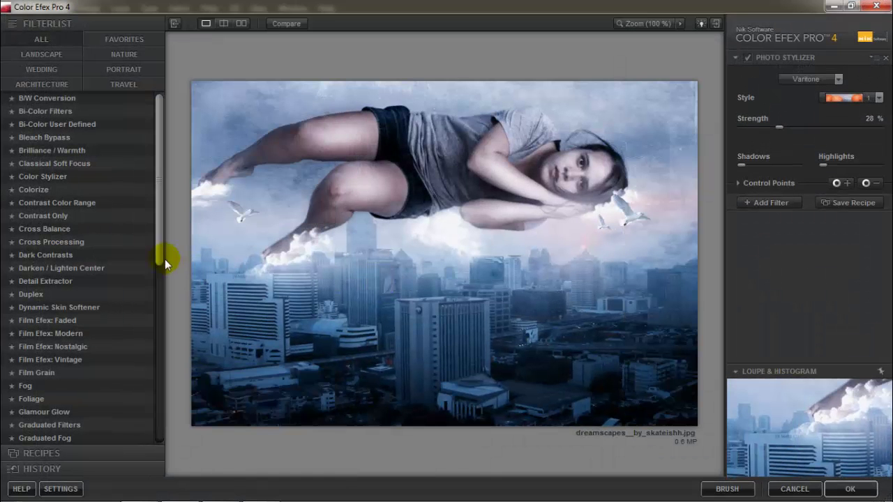
Step: Use the White Neutralizer filter with its 03 - Wedding Dresses preset and return to the filter list
left_click_drag(160, 238, 161, 418)
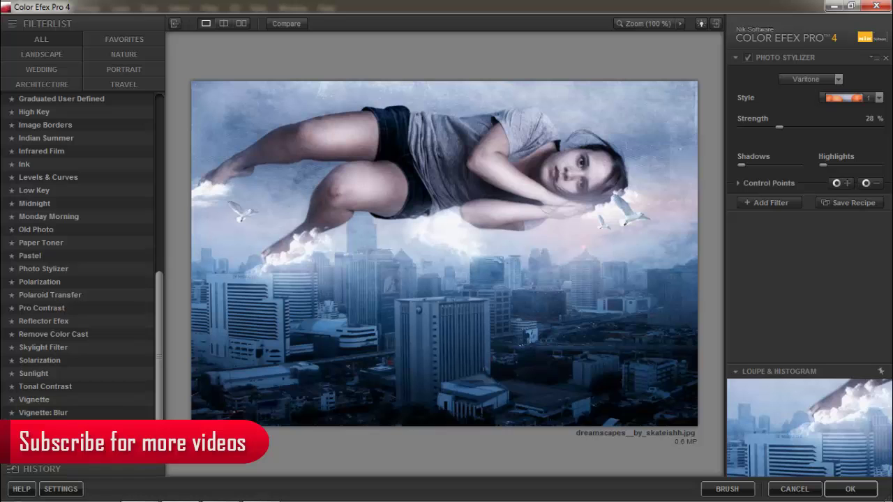
left_click(91, 438)
left_click(145, 440)
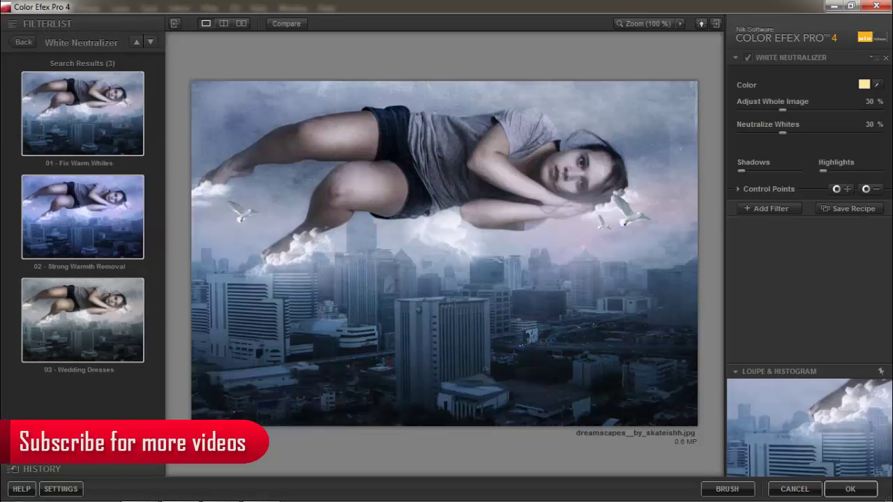
left_click(109, 338)
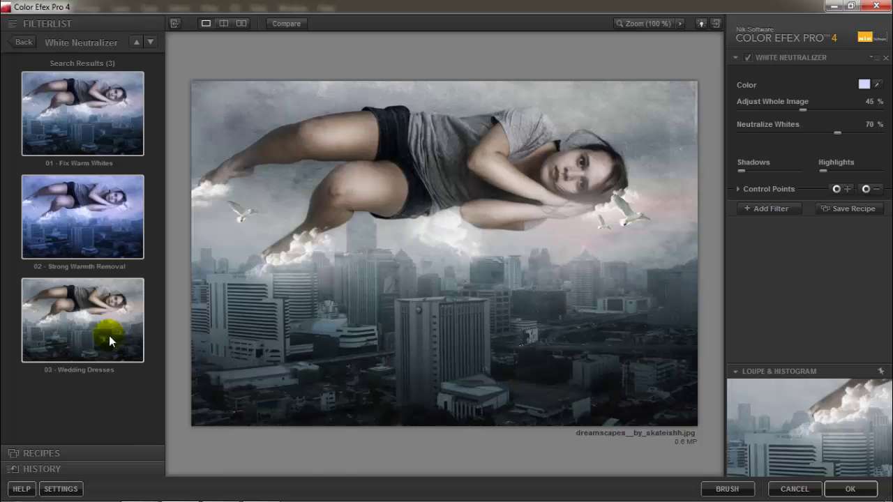
left_click(27, 42)
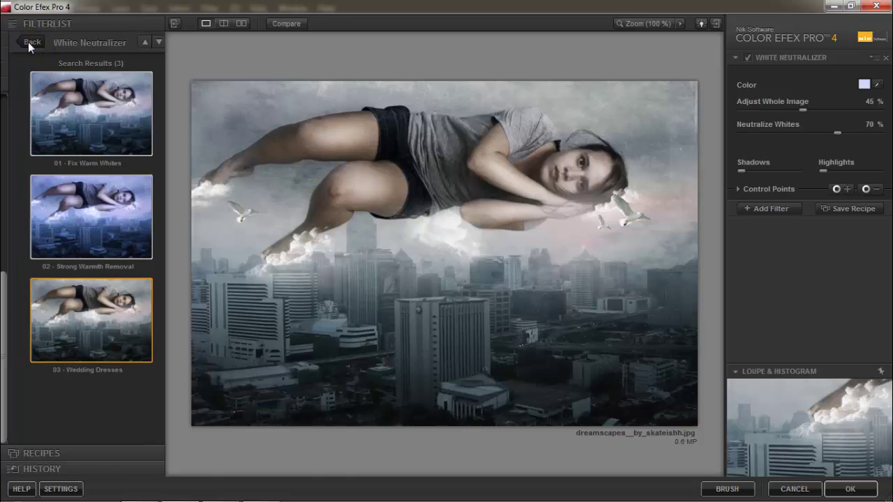
Step: Add Photo Stylizer as a second filter, trying the 03 - Varitone 6 preset and choosing 01 - Varitone 1
left_click(766, 209)
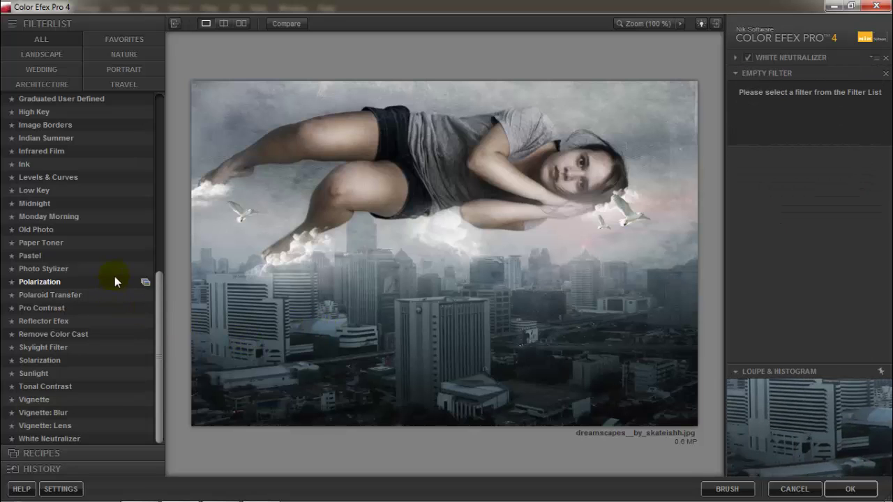
left_click(145, 270)
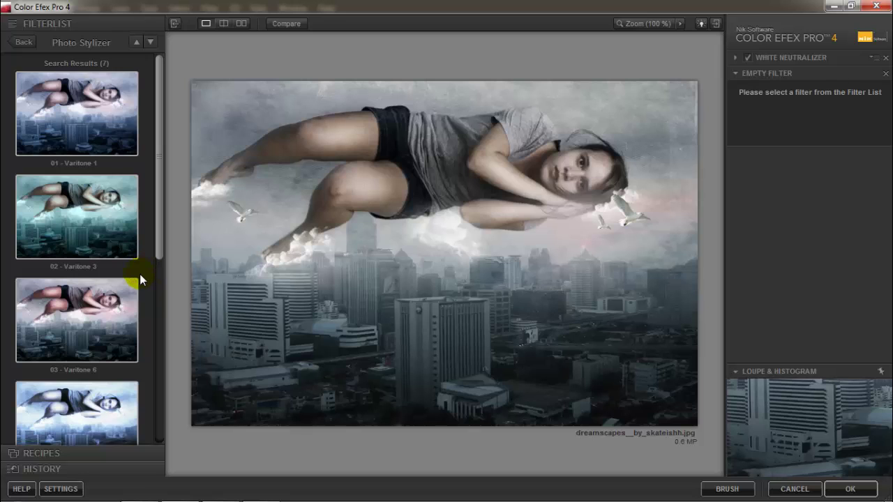
left_click(120, 299)
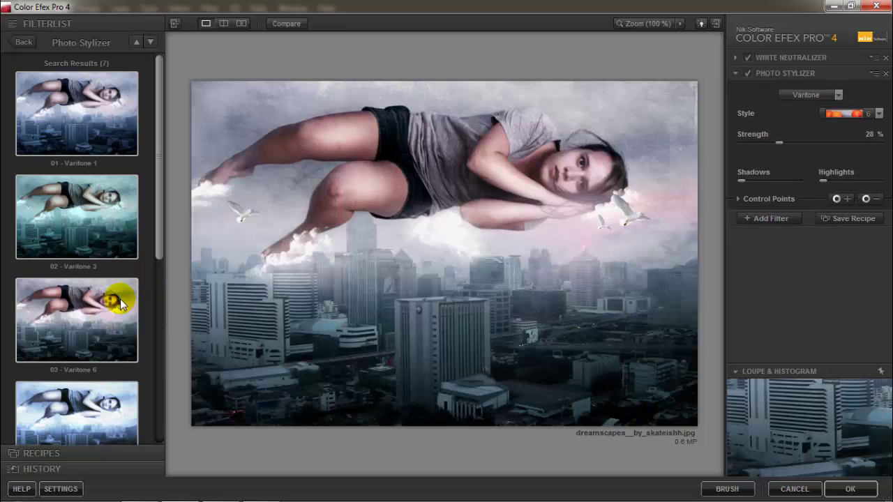
left_click(108, 130)
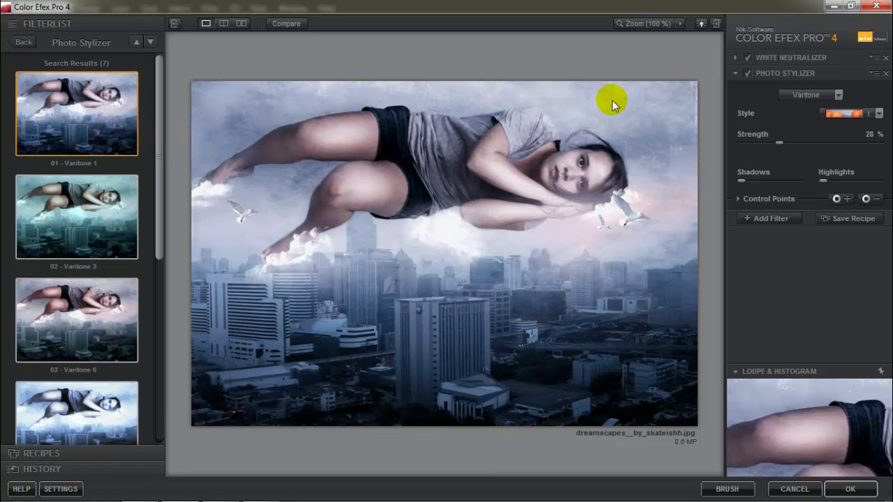
Step: Switch the Photo Stylizer to Varitone style 3, raise its Shadows and Highlights slightly and apply the filters to the merged layer
left_click(879, 114)
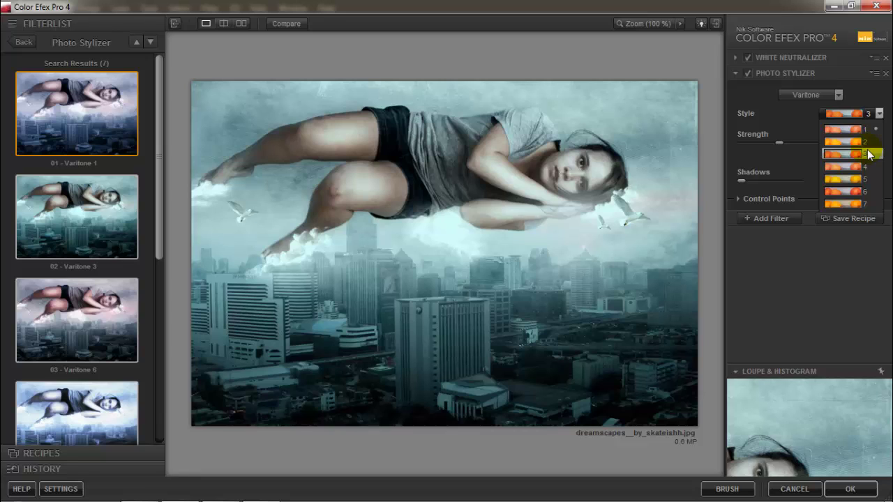
left_click(870, 154)
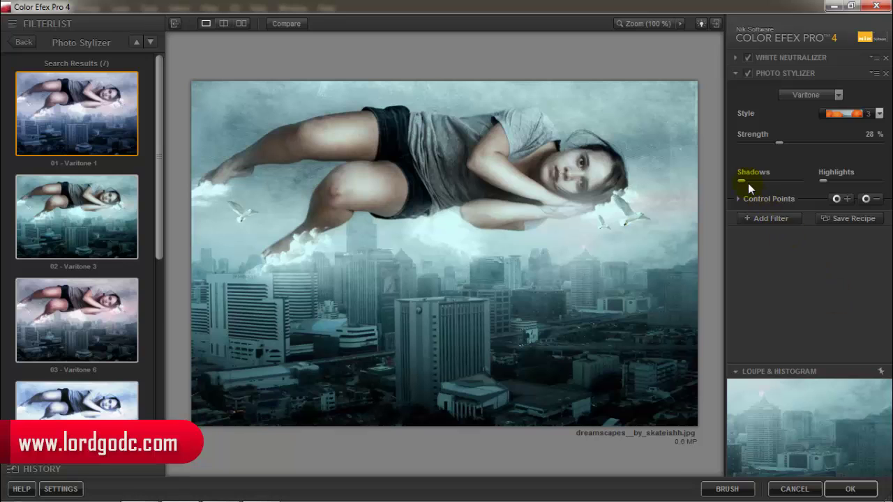
left_click_drag(742, 180, 746, 180)
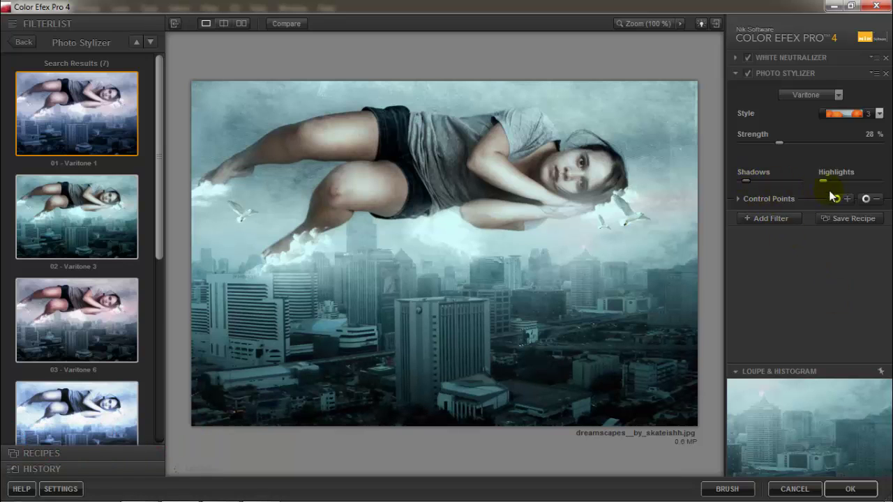
left_click_drag(823, 180, 832, 183)
left_click(850, 490)
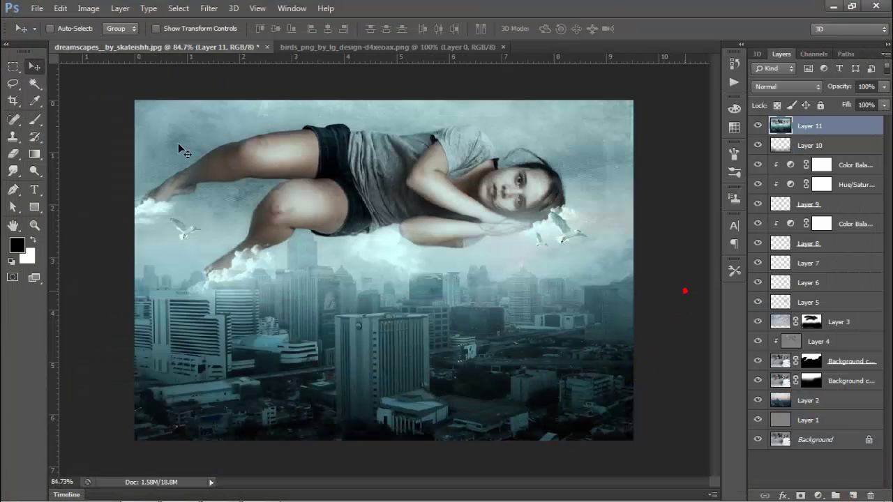
Step: Apply Shadows/Highlights to Layer 11 with shadows tonal width 0%, highlights tonal width 15% and color correction +12
left_click(88, 8)
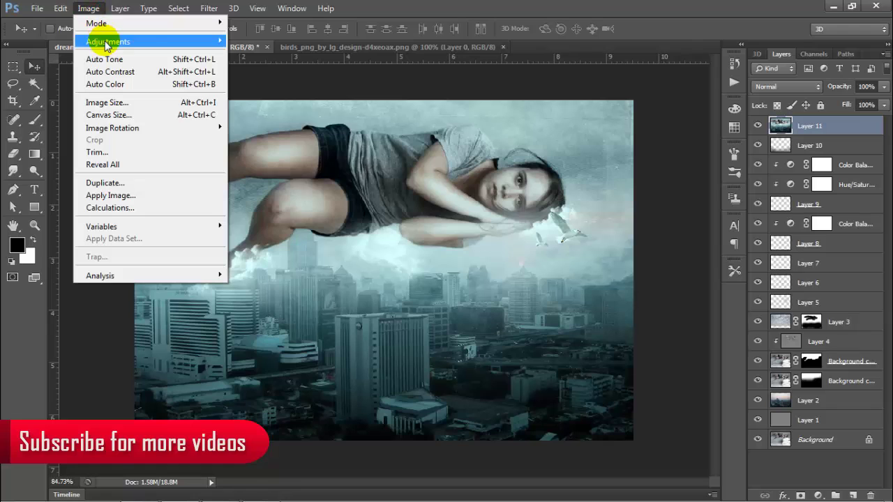
mouse_move(108, 41)
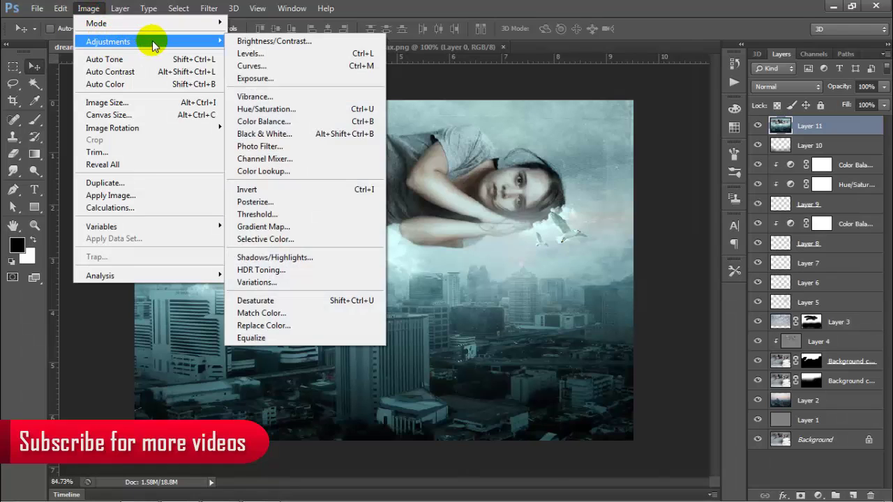
left_click(273, 256)
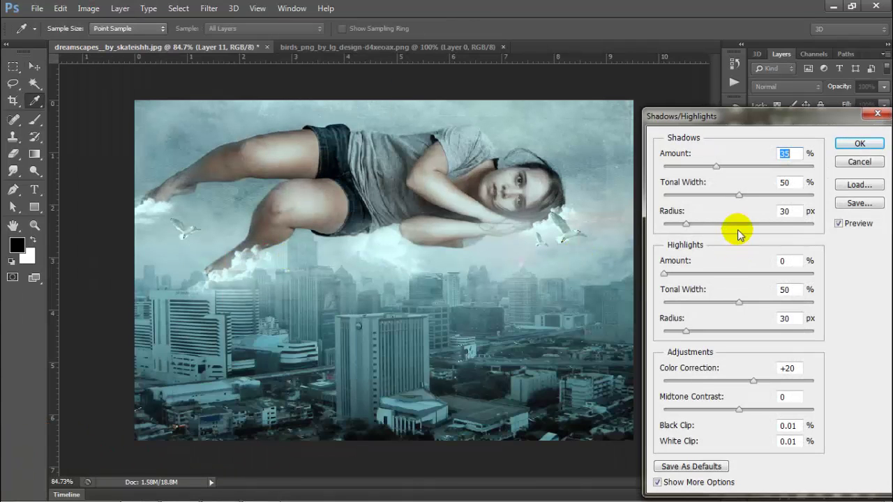
left_click_drag(739, 196, 696, 205)
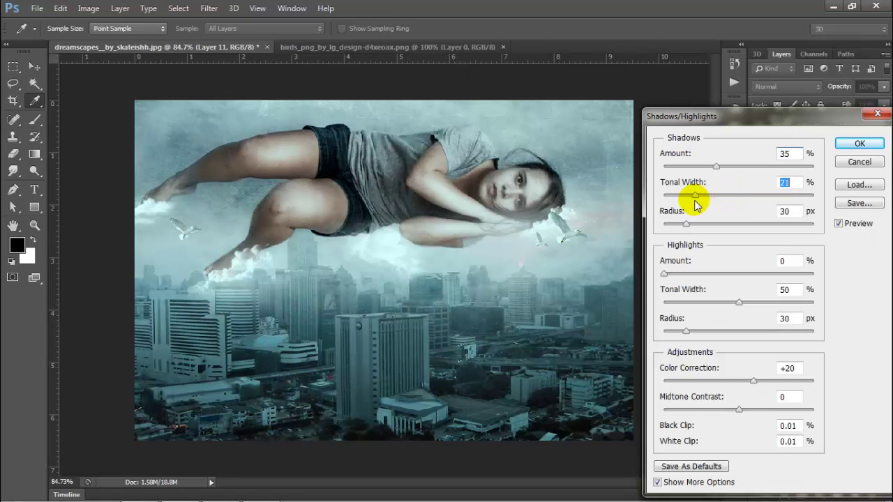
left_click_drag(740, 303, 688, 312)
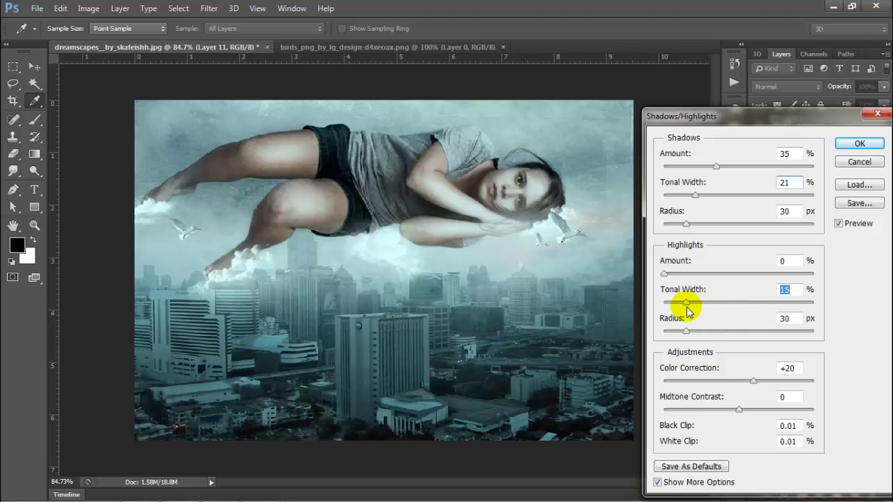
left_click_drag(694, 195, 702, 365)
mouse_move(754, 380)
left_mouse_down()
mouse_move(728, 384)
mouse_move(747, 384)
left_mouse_up()
left_click(853, 142)
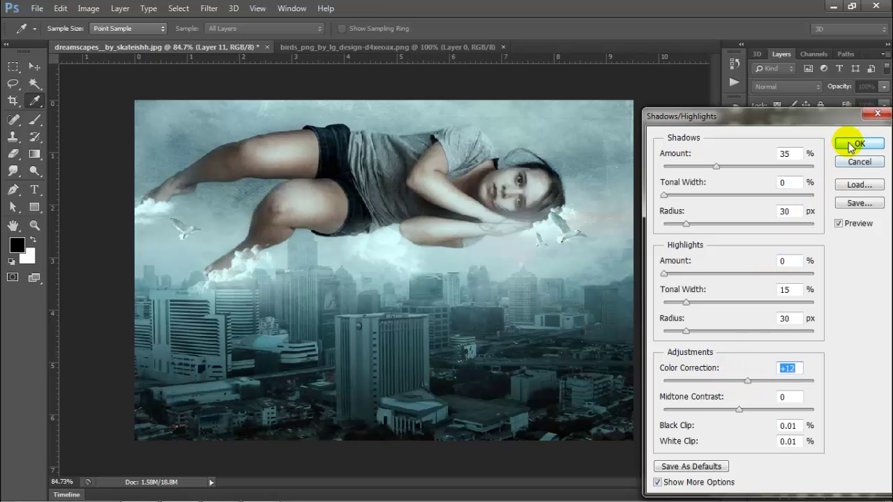
left_click(679, 206)
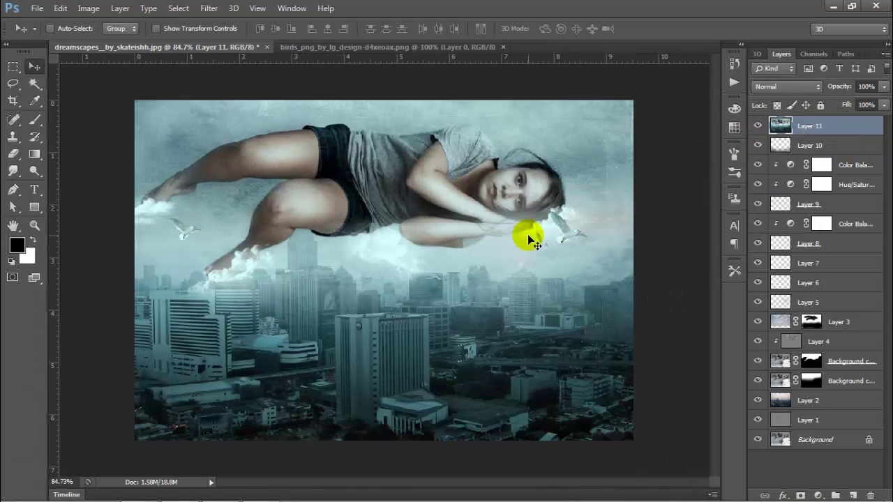
scroll(528, 236, "down", 10)
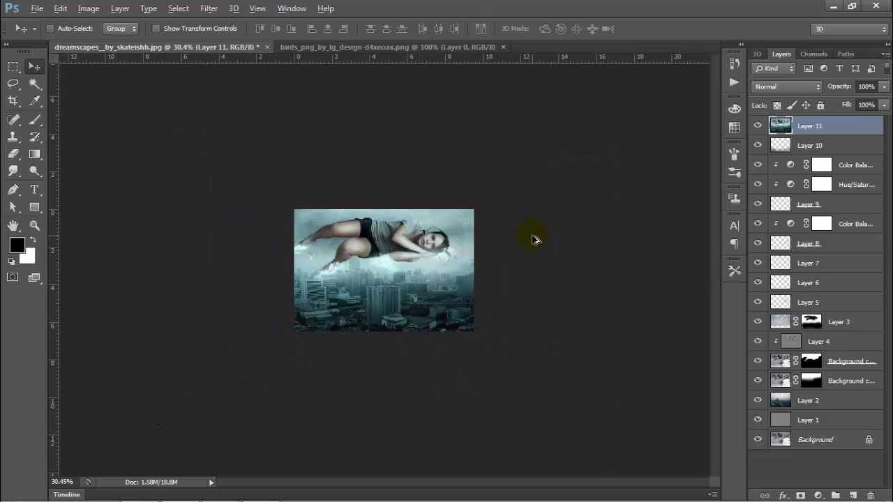
scroll(532, 239, "down", 4)
scroll(431, 275, "up", 6)
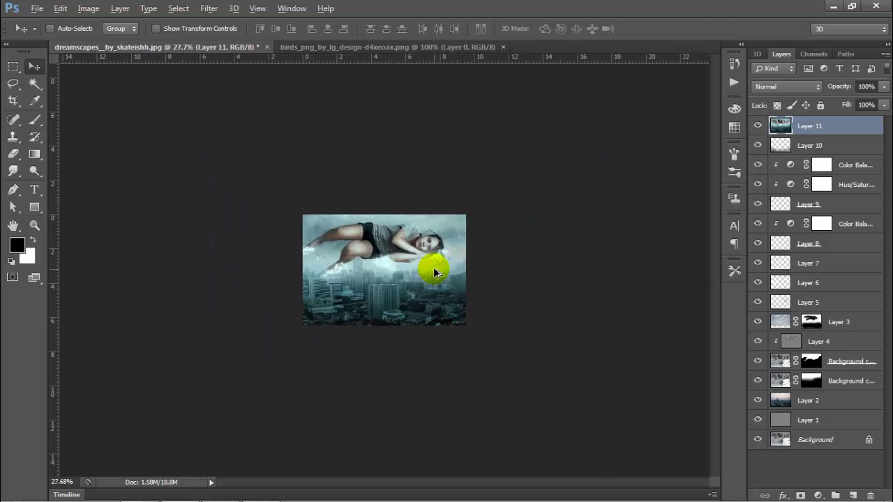
scroll(465, 270, "up", 3)
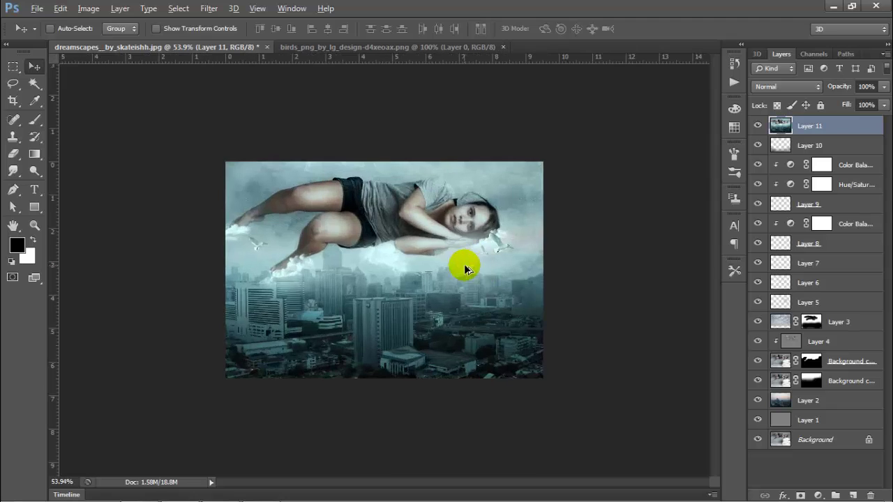
scroll(466, 270, "up", 2)
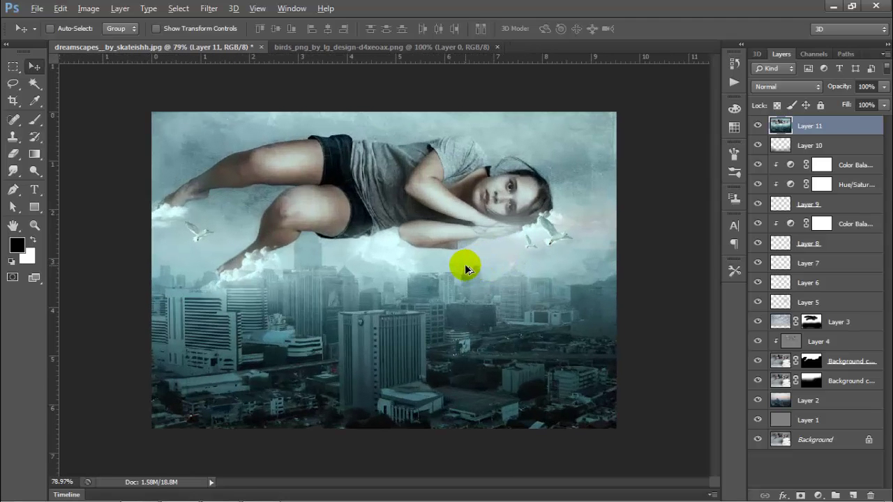